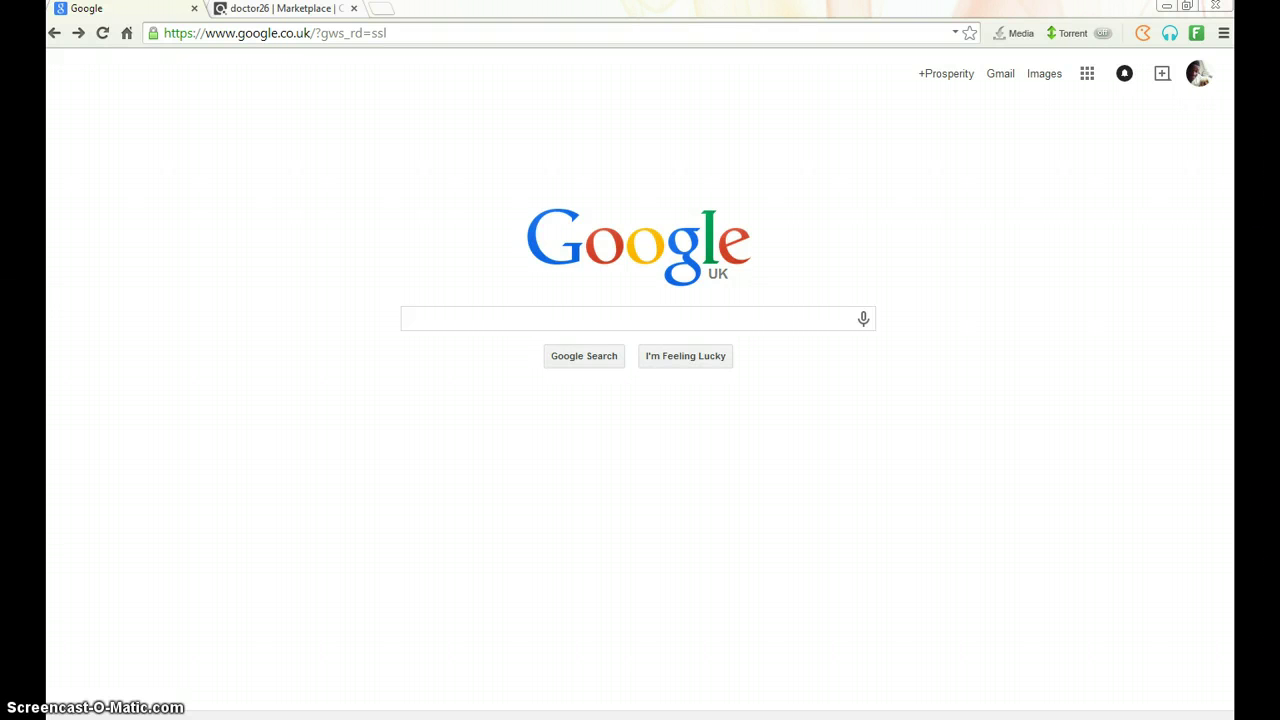
Step: Switch to the ClickBank marketplace and open the sales page of the "This Set The Weight Loss Niche On Fire" offer
{"action": "left_click", "coordinate": [306, 10]}
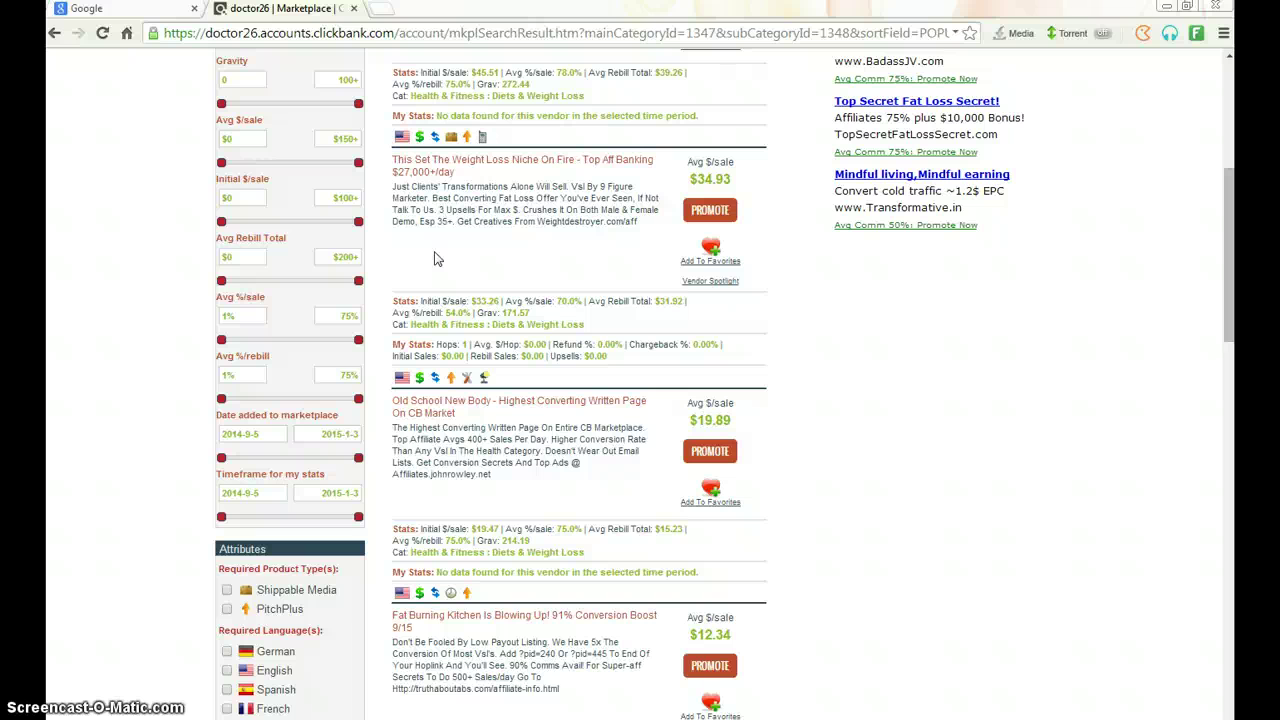
{"action": "left_click", "coordinate": [443, 167]}
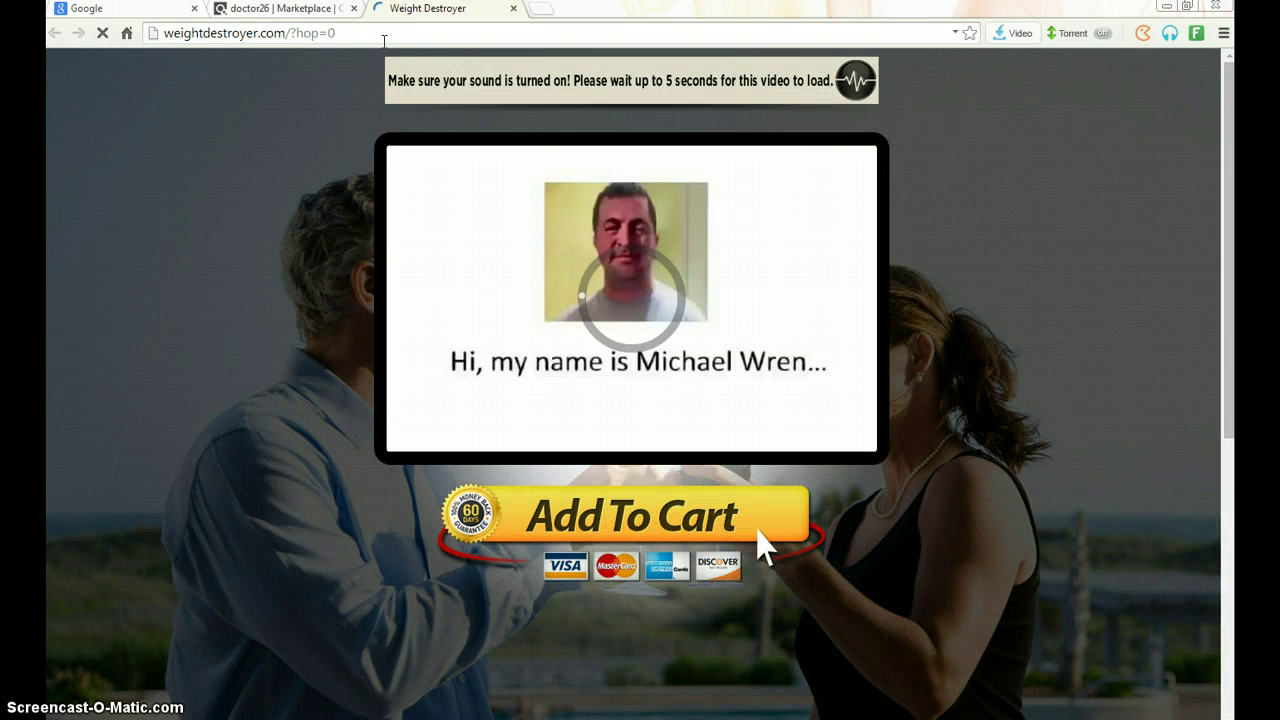
{"action": "left_click", "coordinate": [601, 265]}
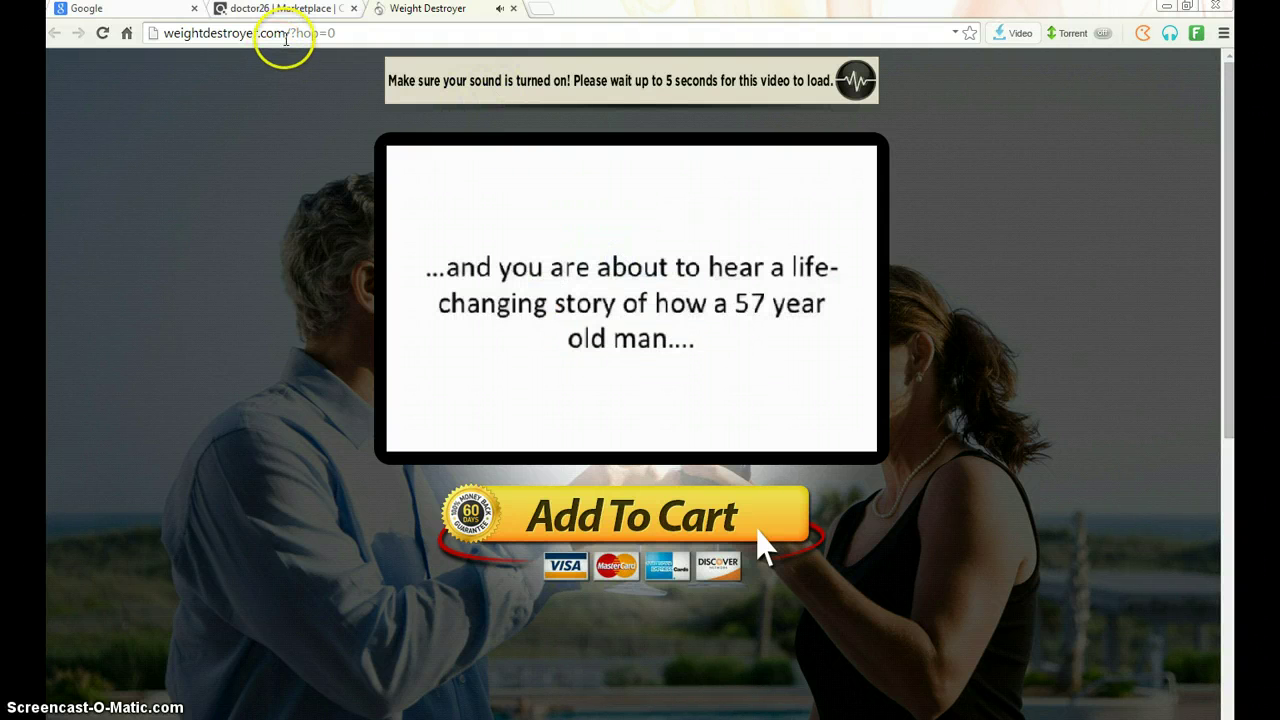
Step: Copy the domain weightdestroyer.com from the sales page's address and close that page, confirming that you want to leave it
{"action": "left_click_drag", "start_coordinate": [286, 36], "coordinate": [164, 38]}
{"action": "right_click", "coordinate": [186, 38]}
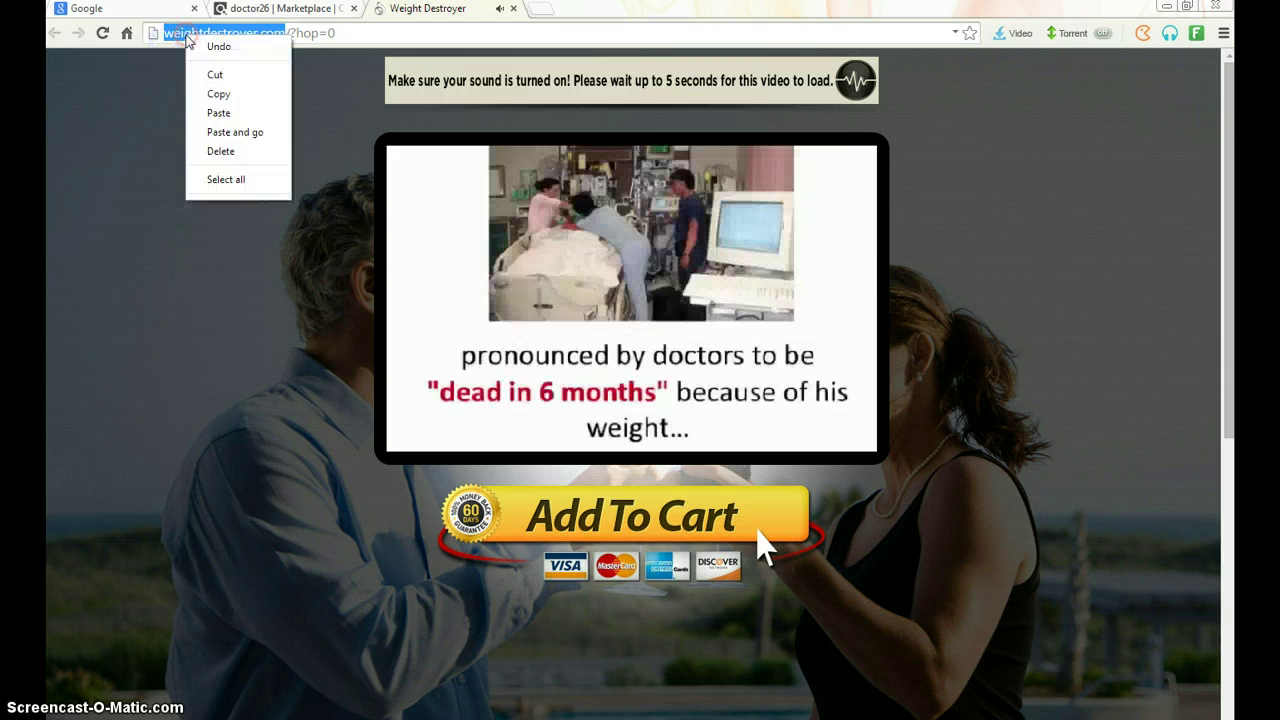
{"action": "left_click", "coordinate": [218, 92]}
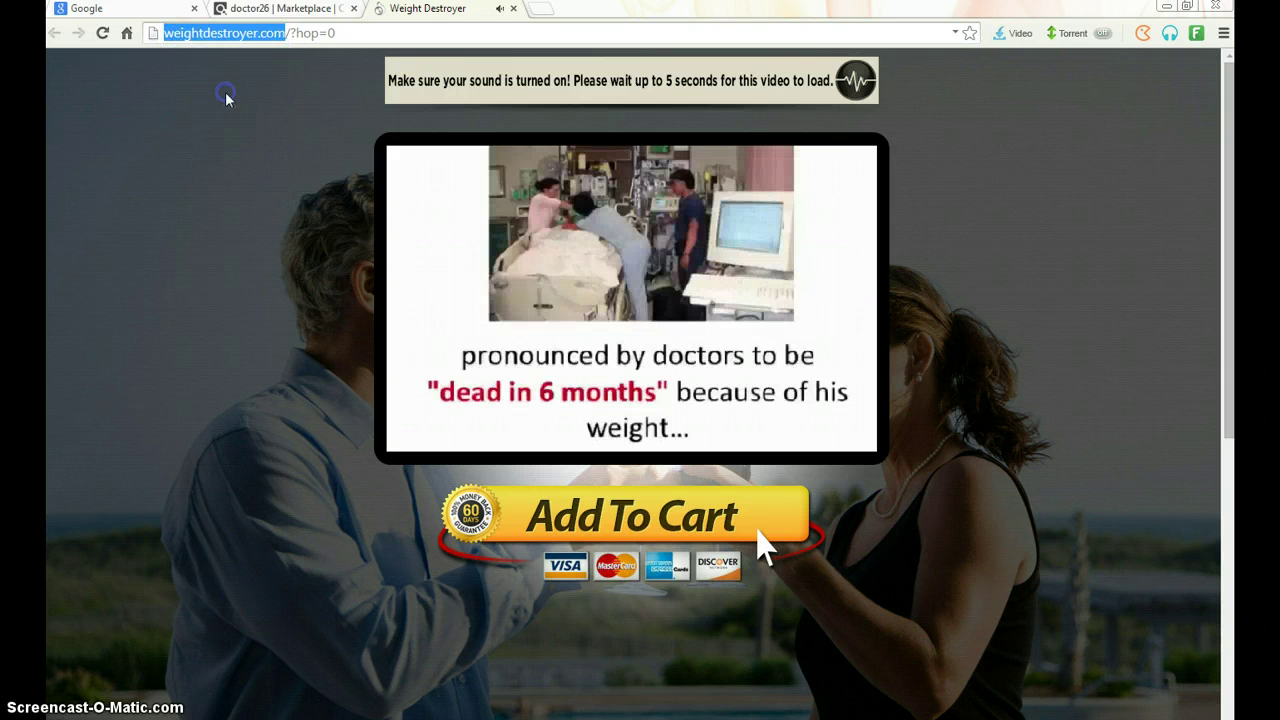
{"action": "left_click", "coordinate": [514, 9]}
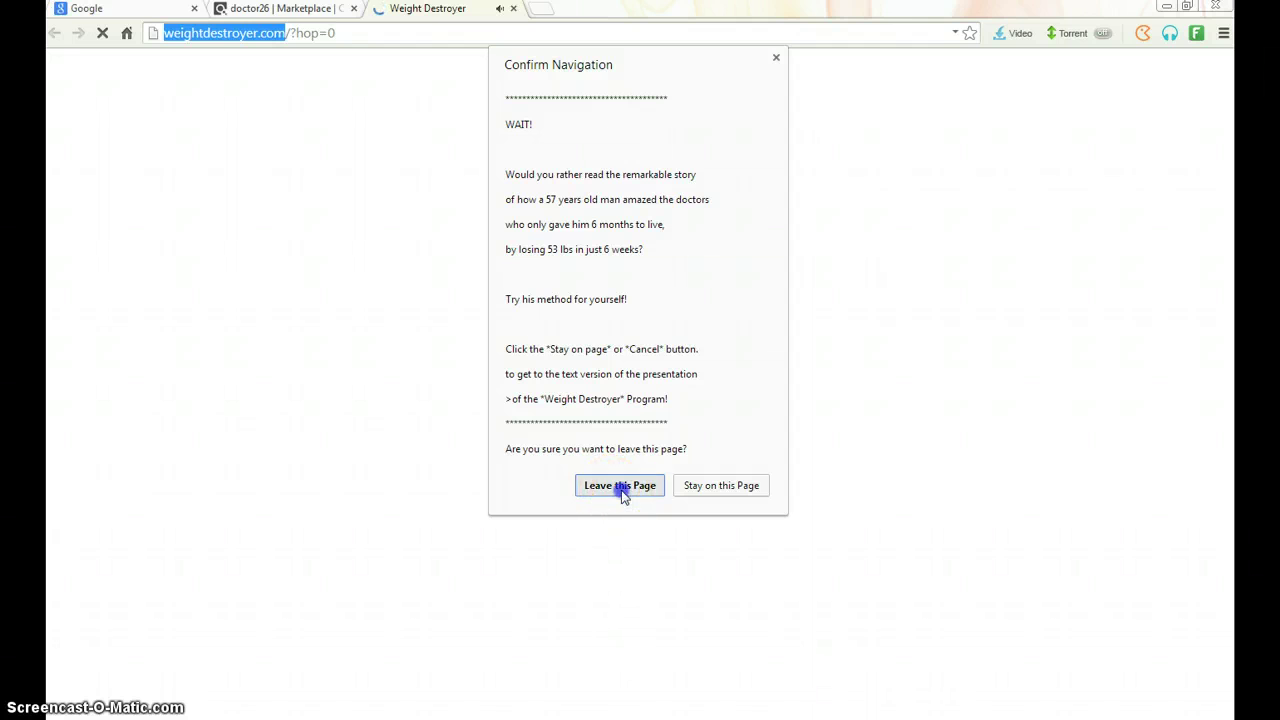
{"action": "left_click", "coordinate": [620, 488]}
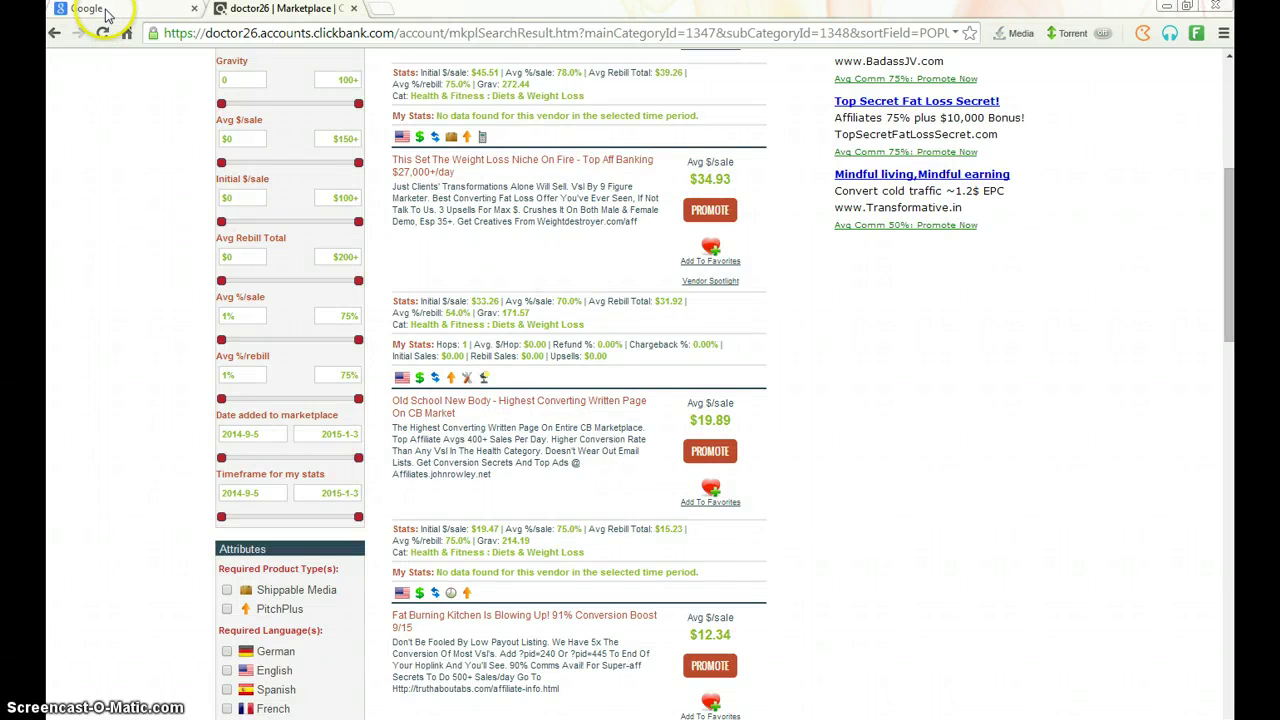
Step: Search Google for "google adwords keyword tool" and open the "Google AdWords: Keyword Planner" result
{"action": "left_click", "coordinate": [108, 10]}
{"action": "left_click", "coordinate": [466, 317]}
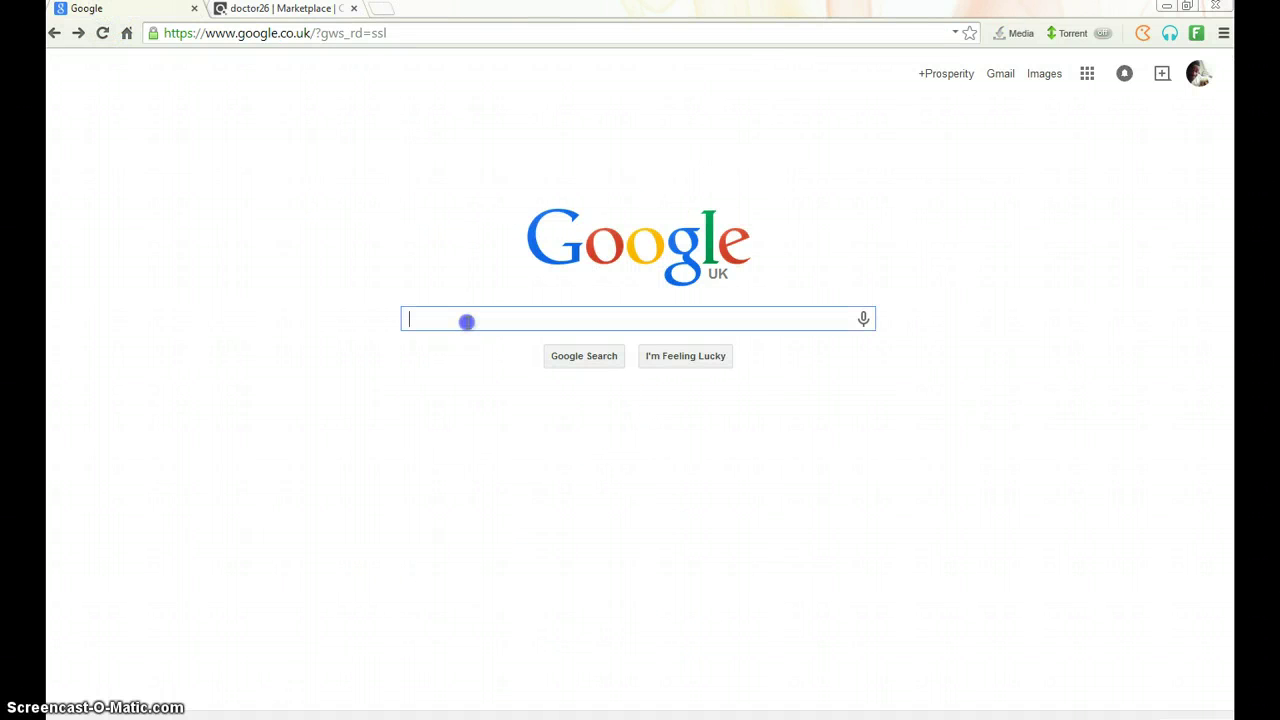
{"action": "type", "text": "G"}
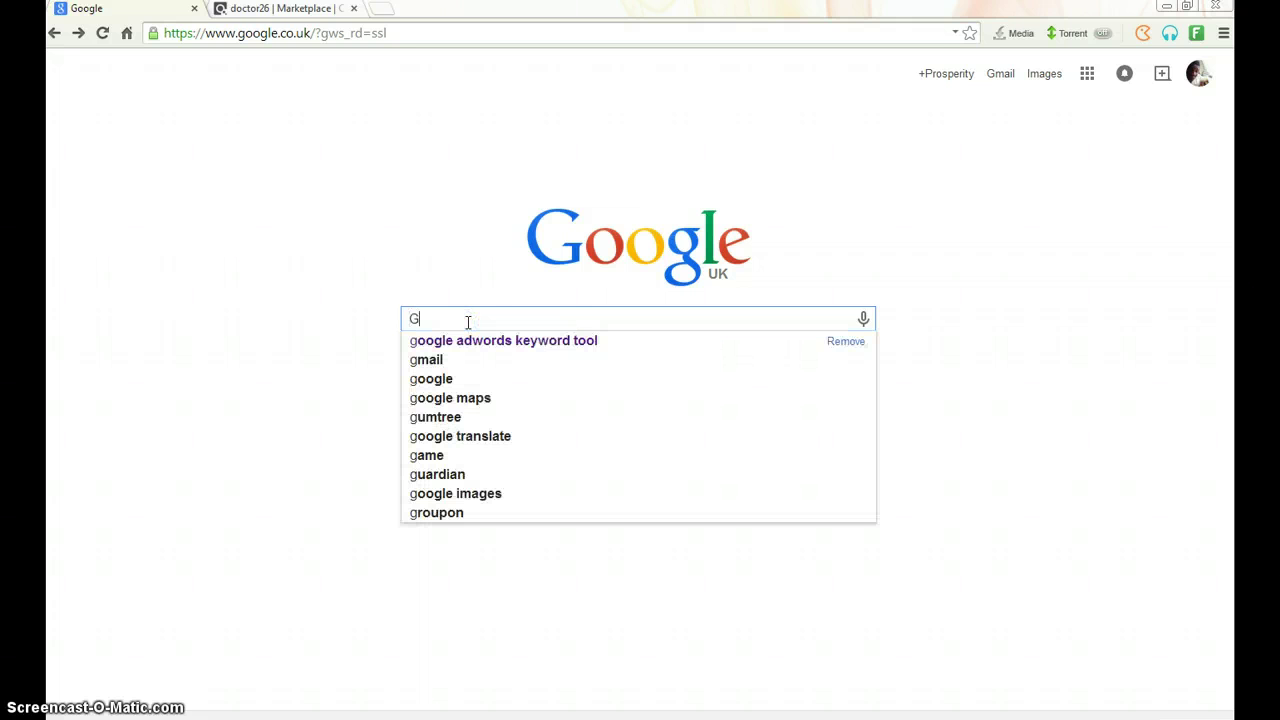
{"action": "key", "text": "Down"}
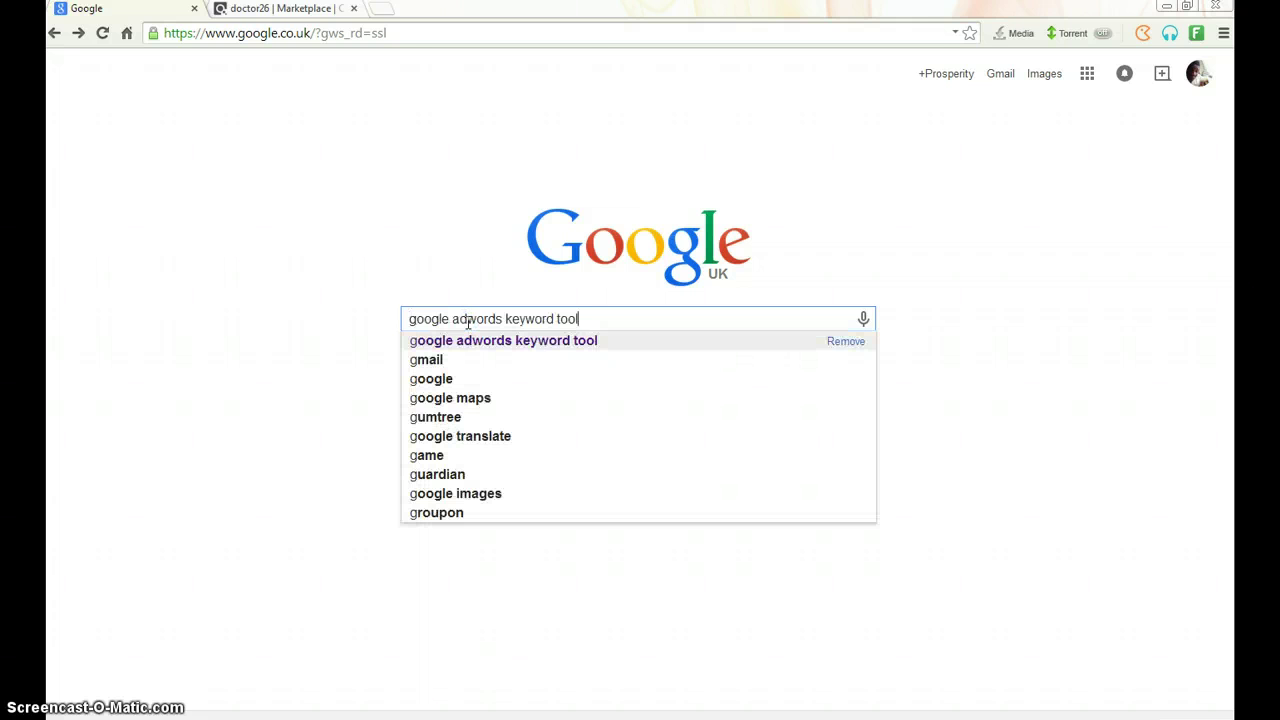
{"action": "key", "text": "Return"}
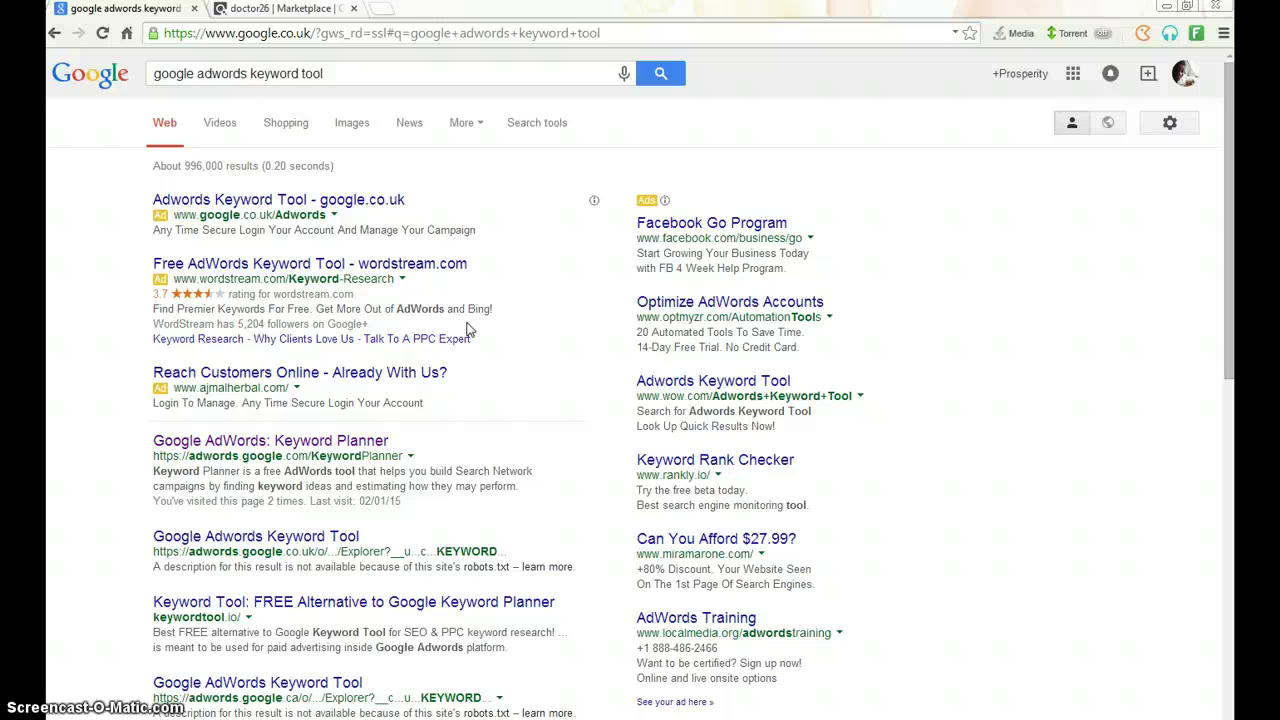
{"action": "left_click", "coordinate": [355, 446]}
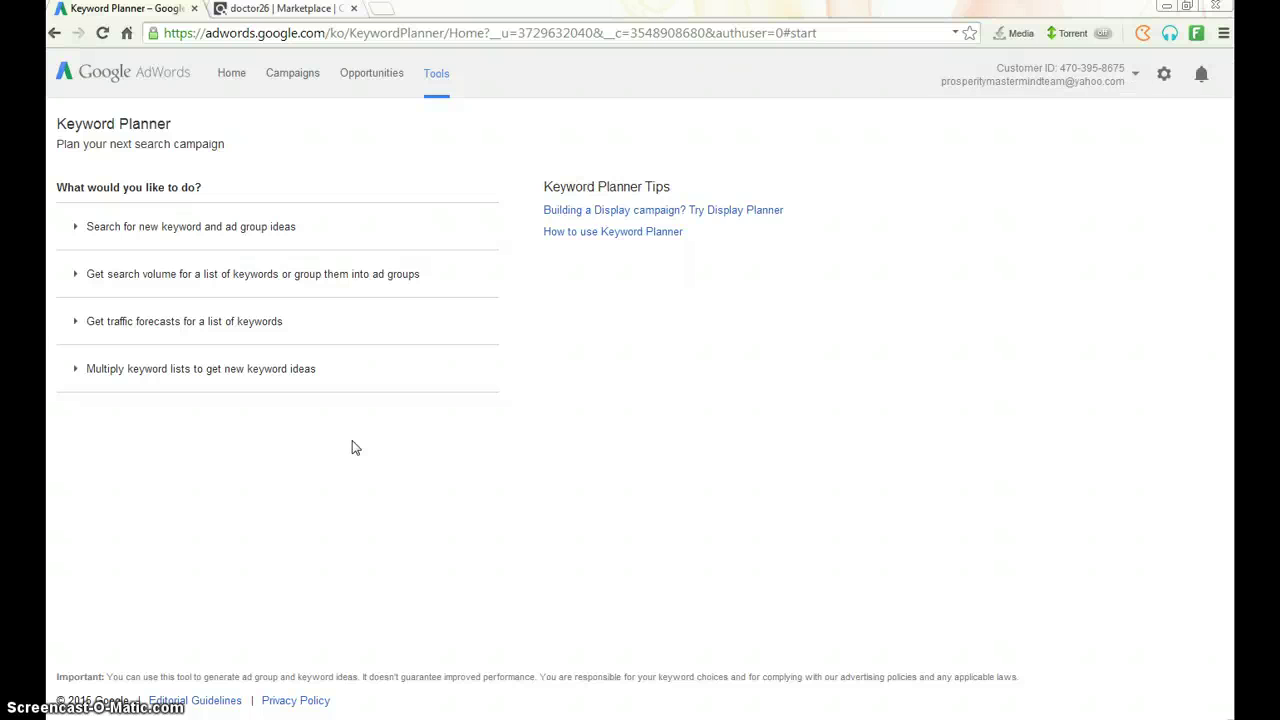
{"action": "left_click", "coordinate": [237, 244]}
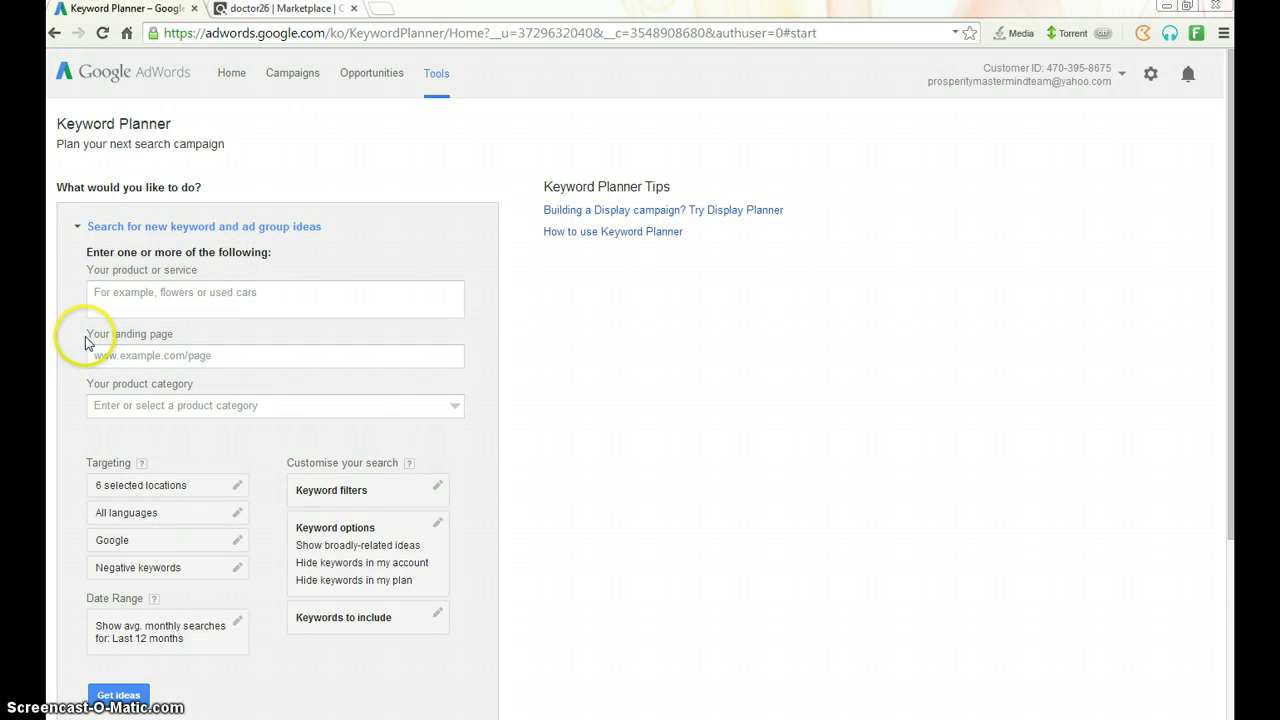
{"action": "left_click", "coordinate": [143, 355]}
{"action": "right_click", "coordinate": [143, 355]}
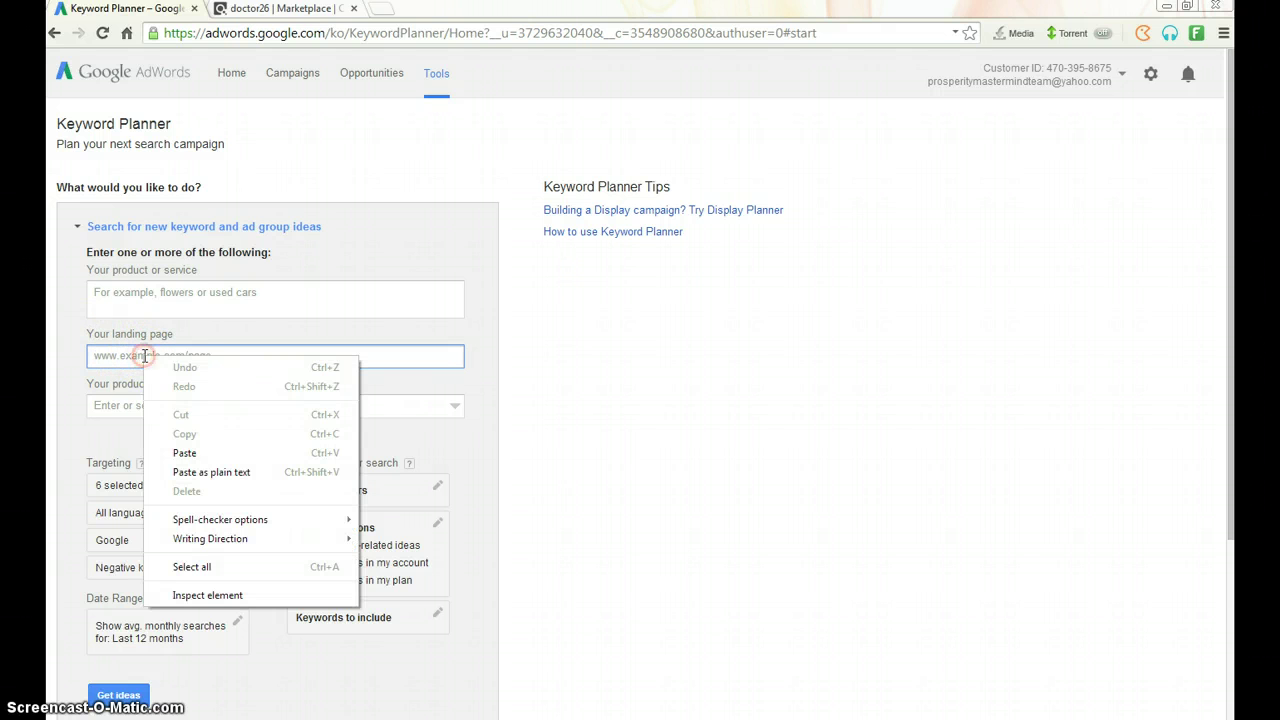
{"action": "left_click", "coordinate": [190, 453]}
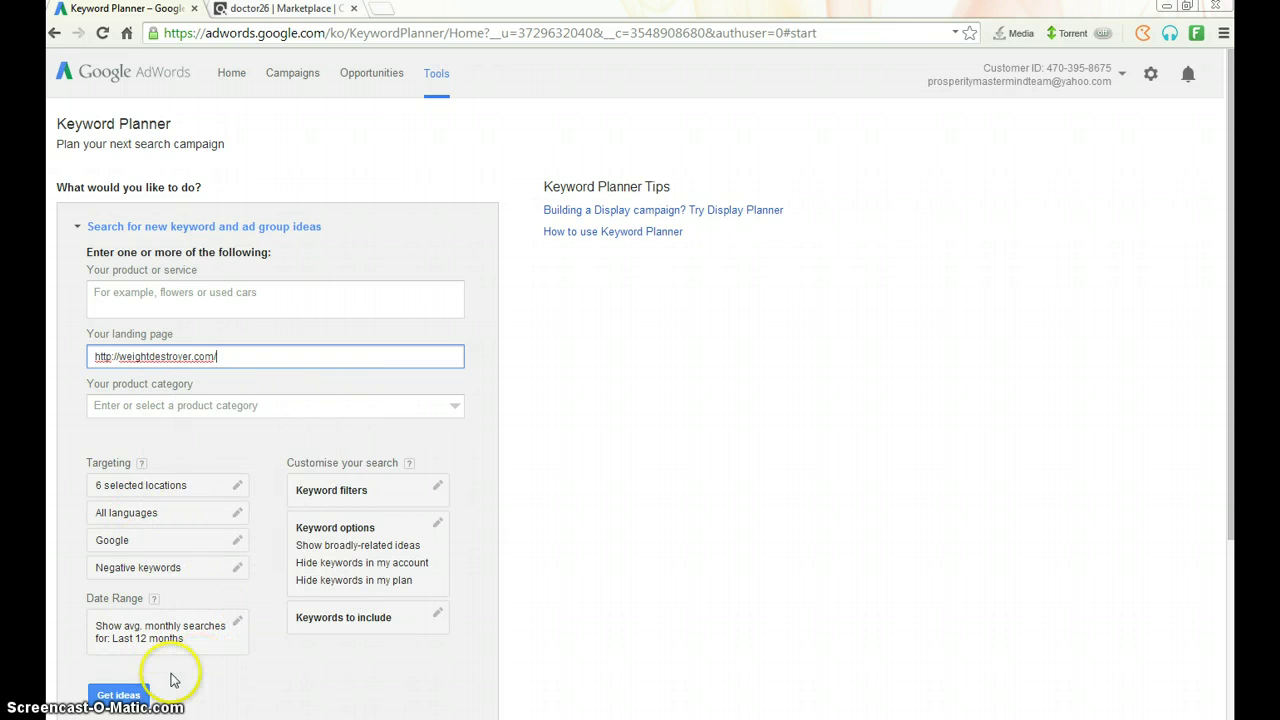
{"action": "left_click", "coordinate": [125, 703]}
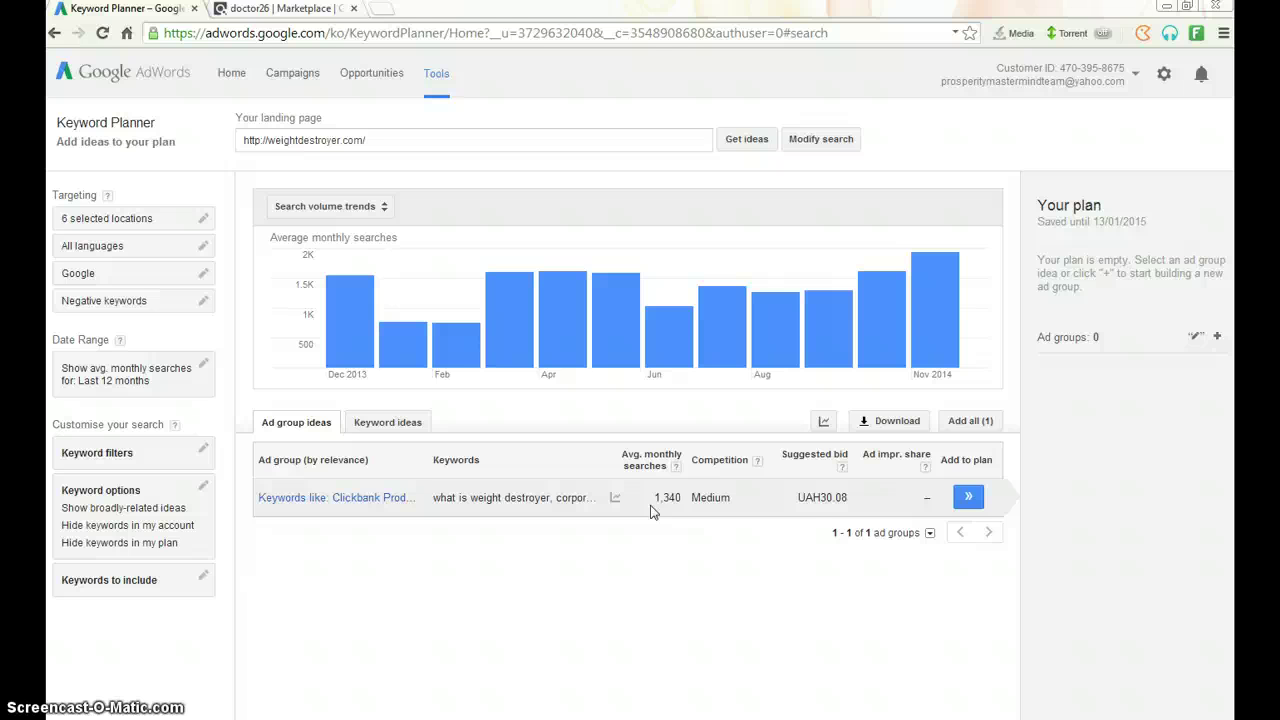
Step: Return to the ClickBank marketplace, list the Health & Fitness category, and open the sales page of the "Old School New Body" offer
{"action": "left_click", "coordinate": [312, 9]}
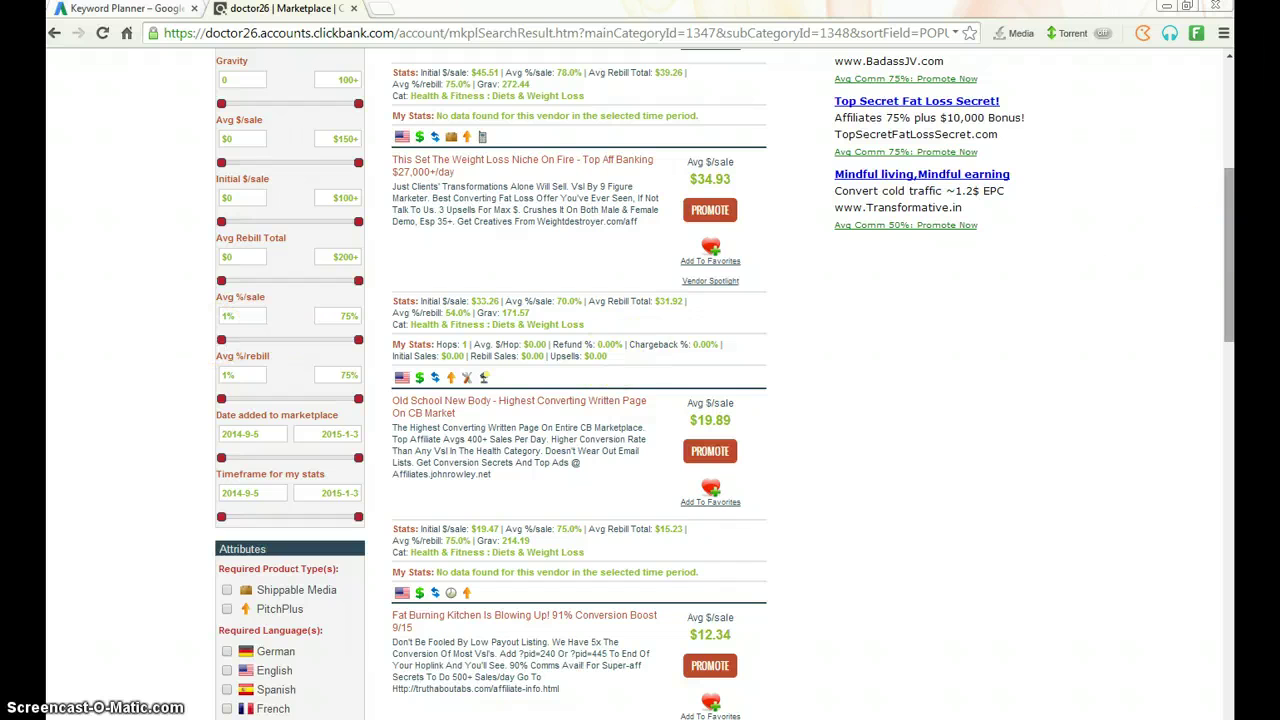
{"action": "left_click_drag", "start_coordinate": [1229, 214], "coordinate": [1229, 444]}
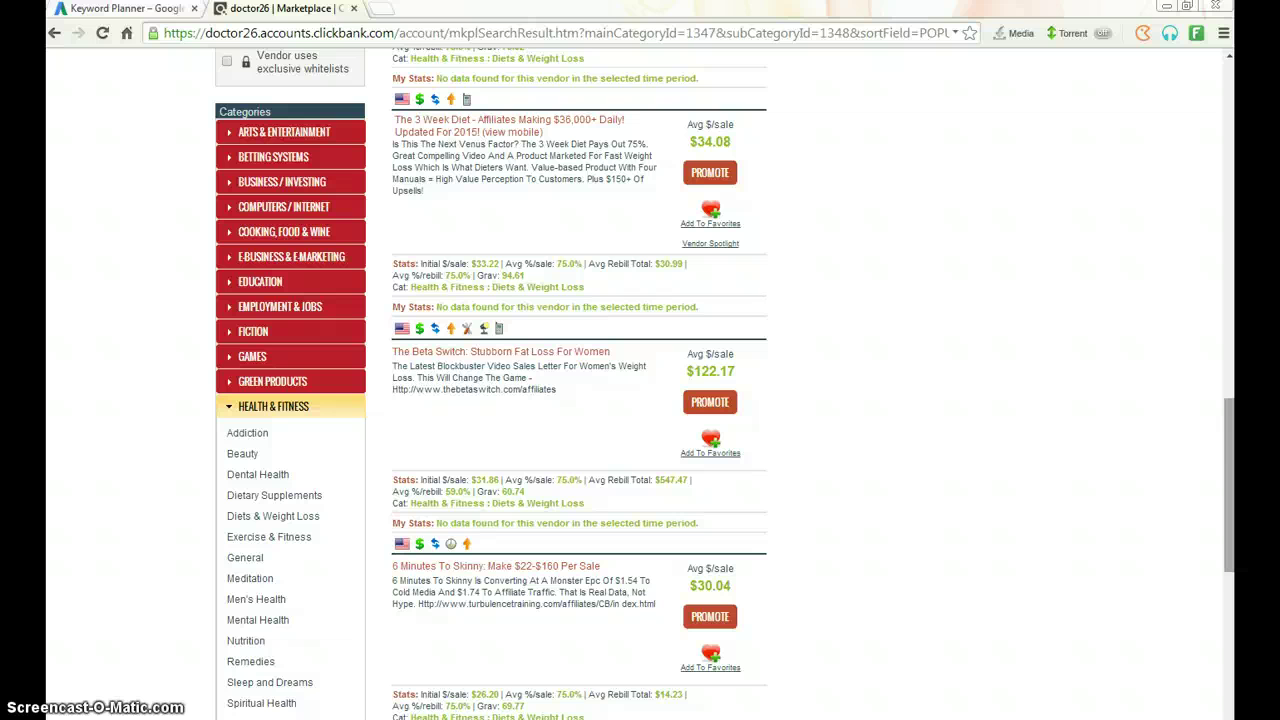
{"action": "left_click", "coordinate": [285, 410]}
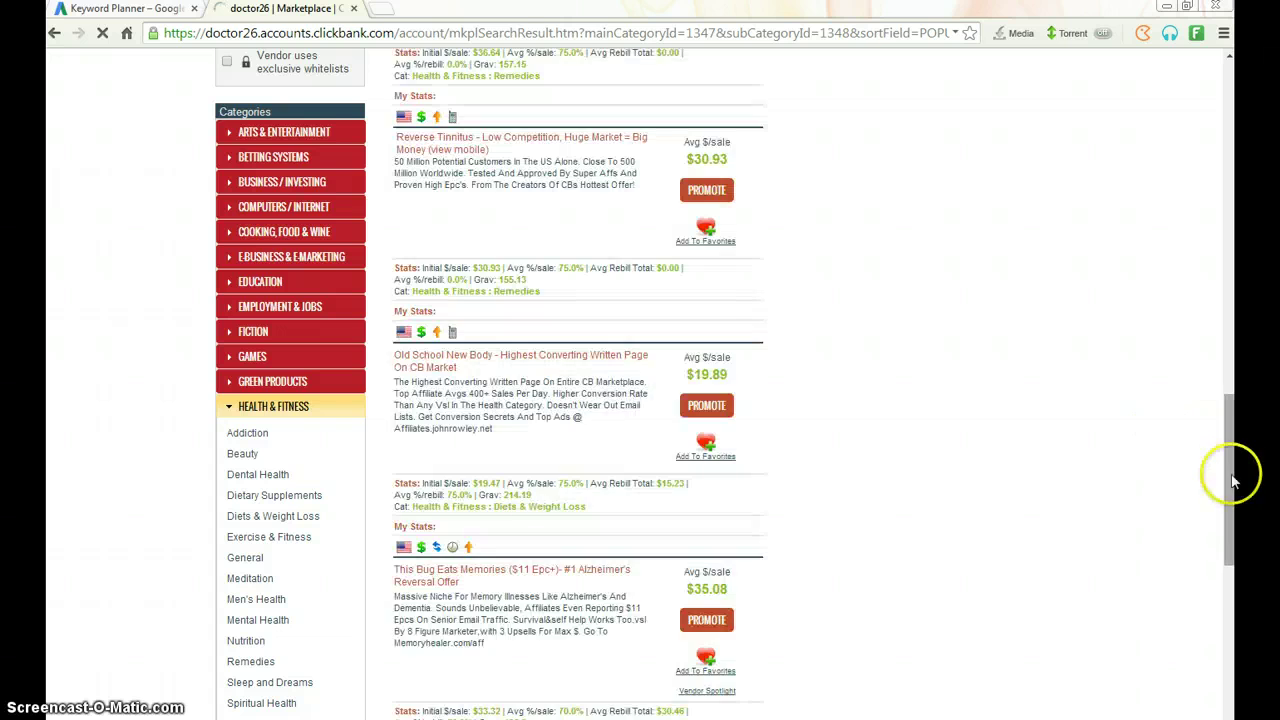
{"action": "mouse_move", "coordinate": [1233, 480]}
{"action": "left_mouse_down"}
{"action": "mouse_move", "coordinate": [1221, 178]}
{"action": "mouse_move", "coordinate": [1230, 456]}
{"action": "left_mouse_up"}
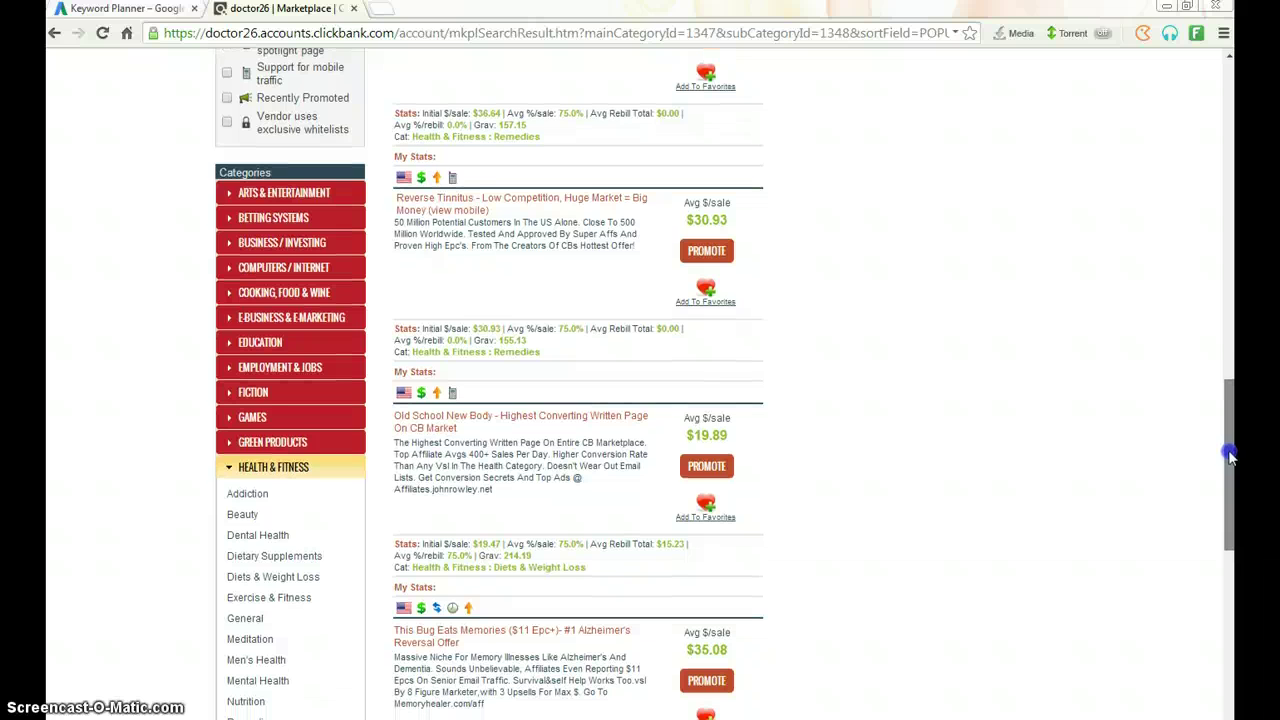
{"action": "left_click_drag", "start_coordinate": [1230, 456], "coordinate": [1230, 463]}
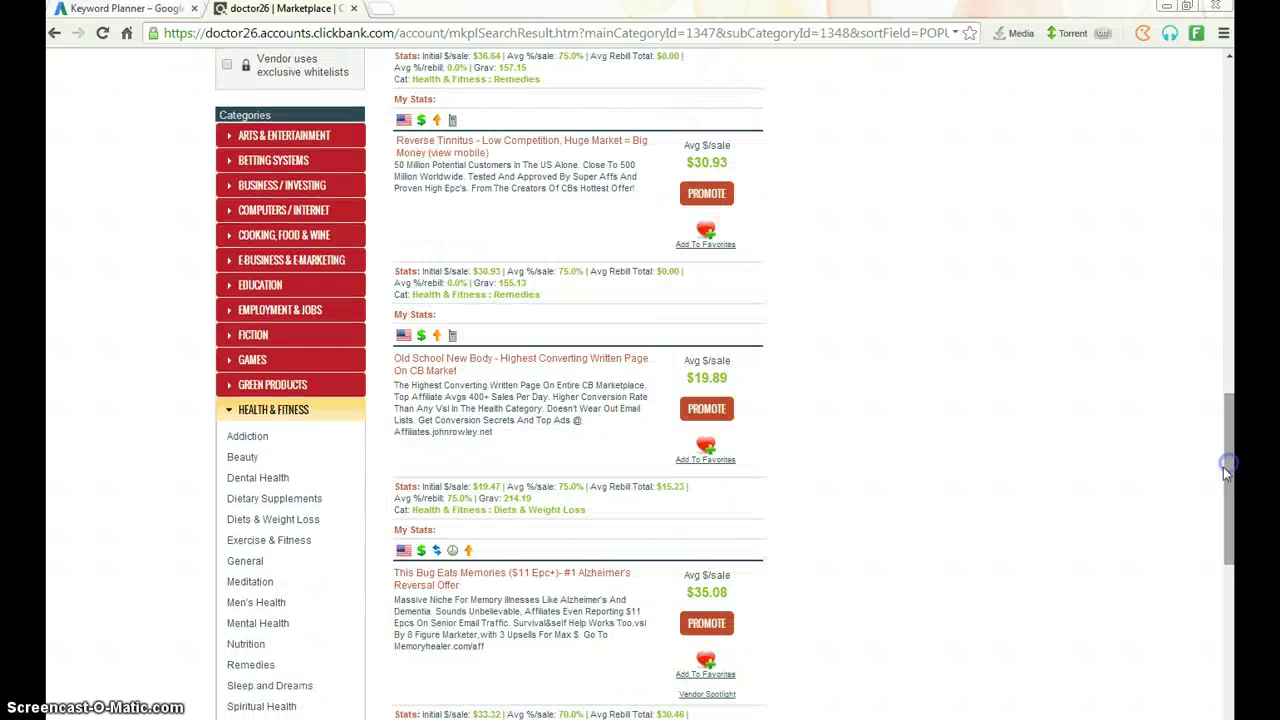
{"action": "left_click", "coordinate": [514, 363]}
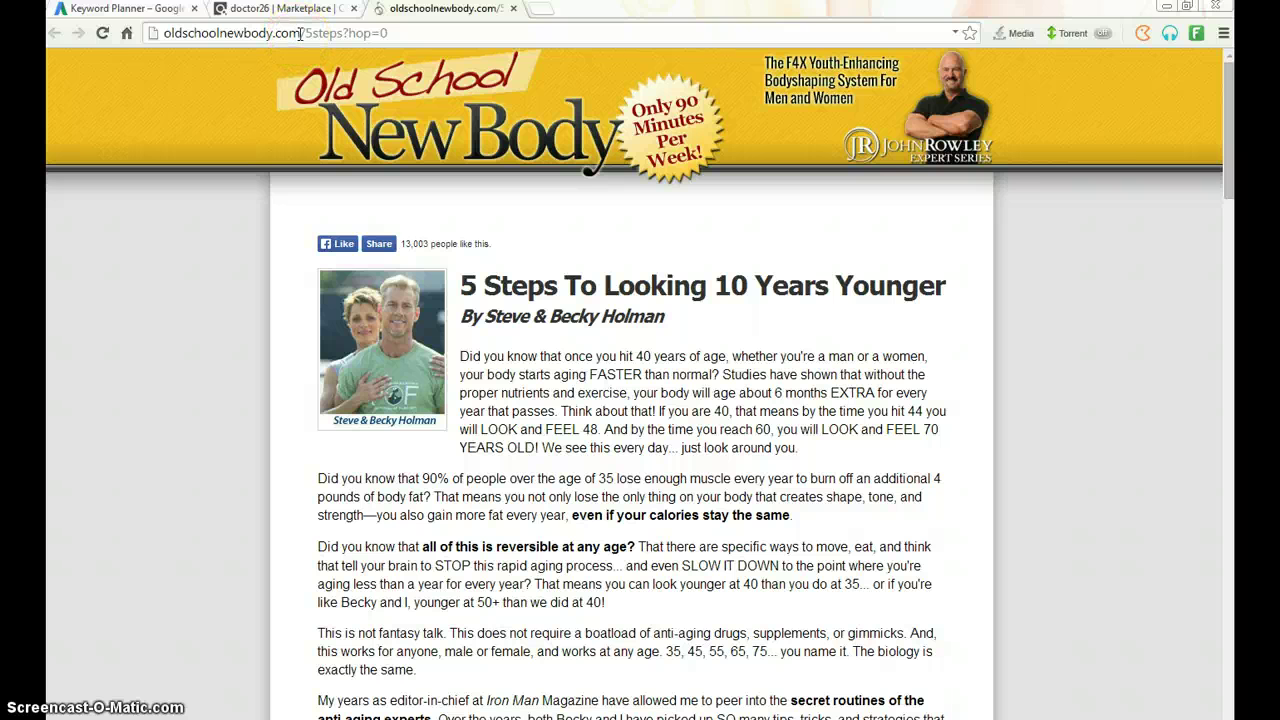
Step: Copy the domain oldschoolnewbody.com from the sales page's address
{"action": "left_click_drag", "start_coordinate": [300, 33], "coordinate": [170, 35]}
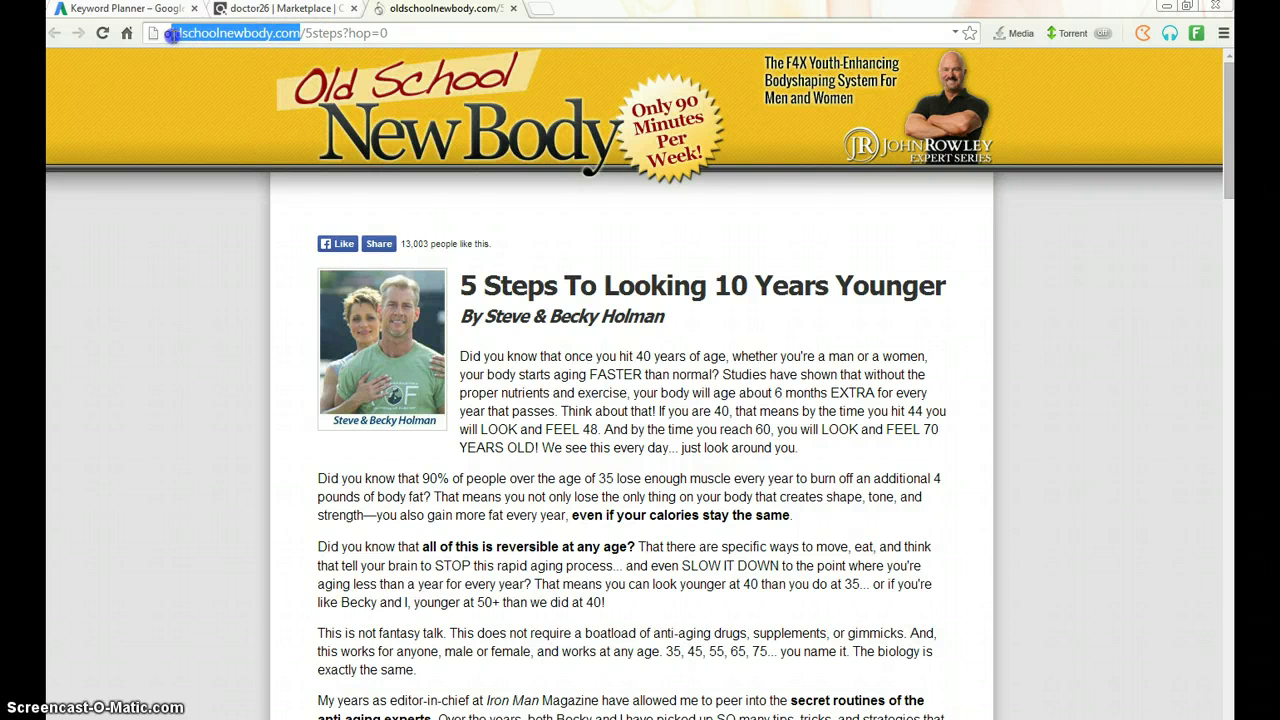
{"action": "right_click", "coordinate": [181, 37]}
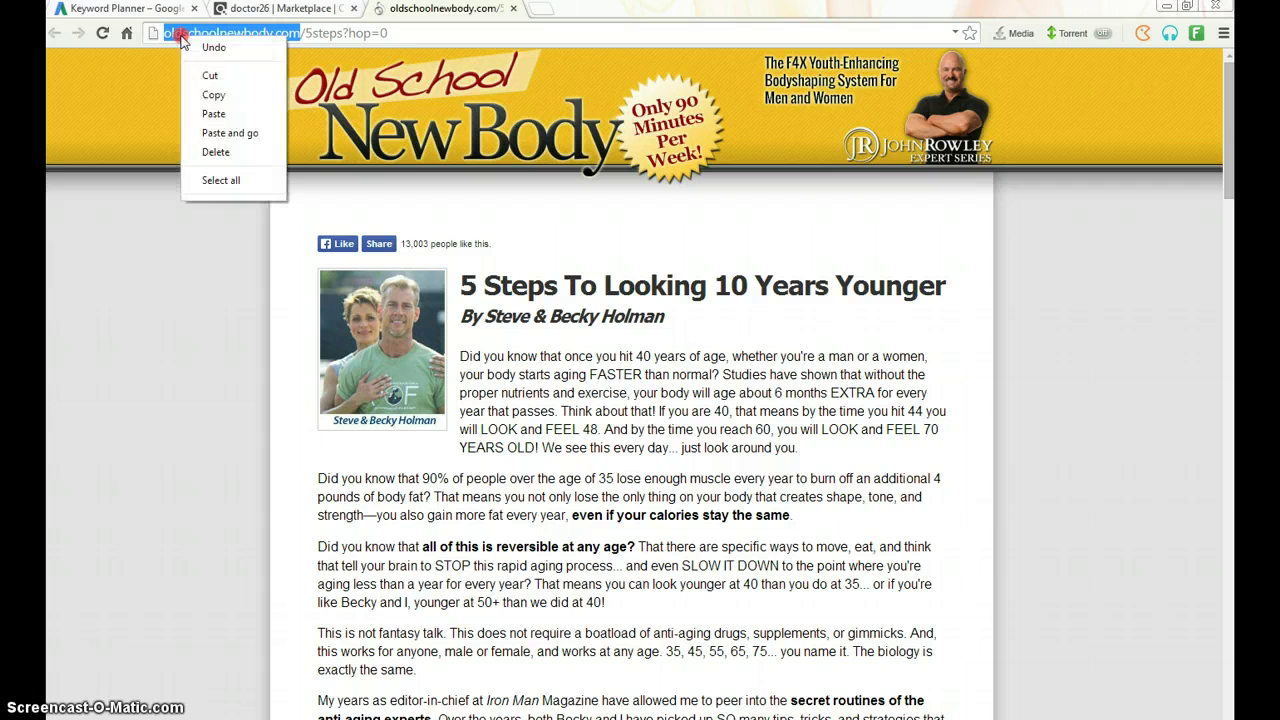
{"action": "left_click", "coordinate": [213, 95]}
{"action": "left_click", "coordinate": [166, 10]}
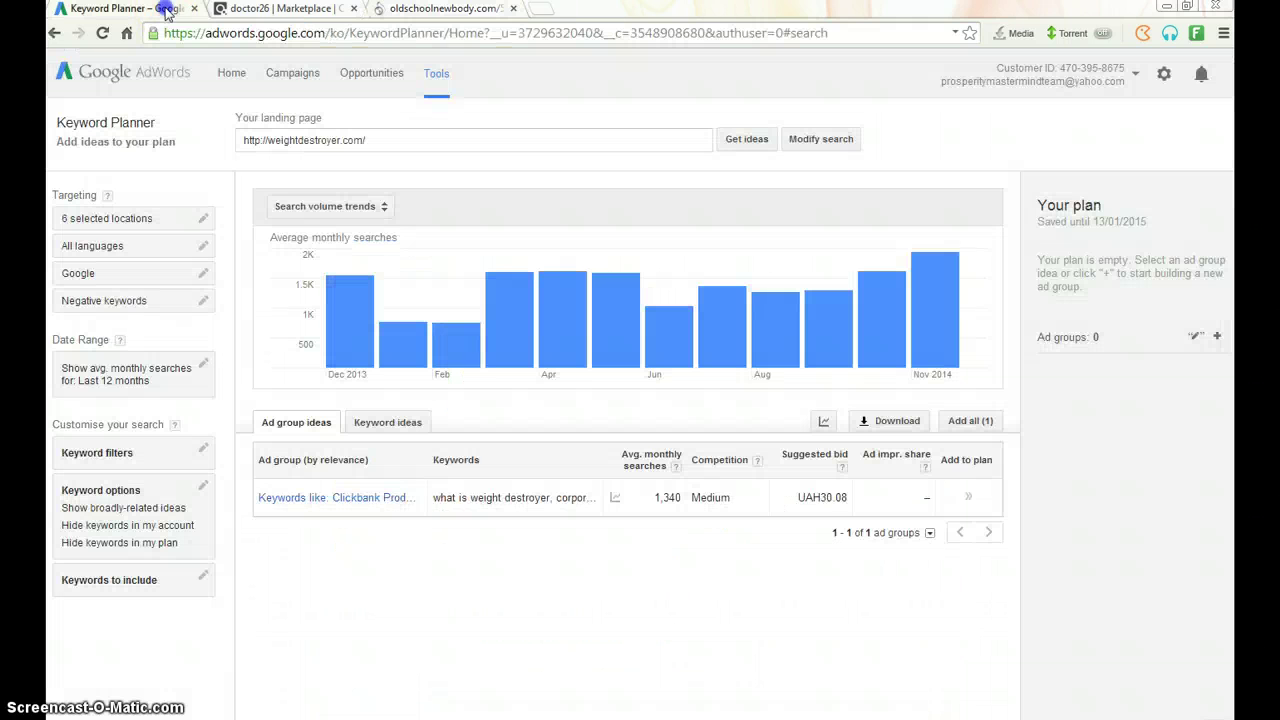
{"action": "left_click", "coordinate": [375, 140]}
{"action": "key", "text": "ctrl+a"}
{"action": "key", "text": "BackSpace"}
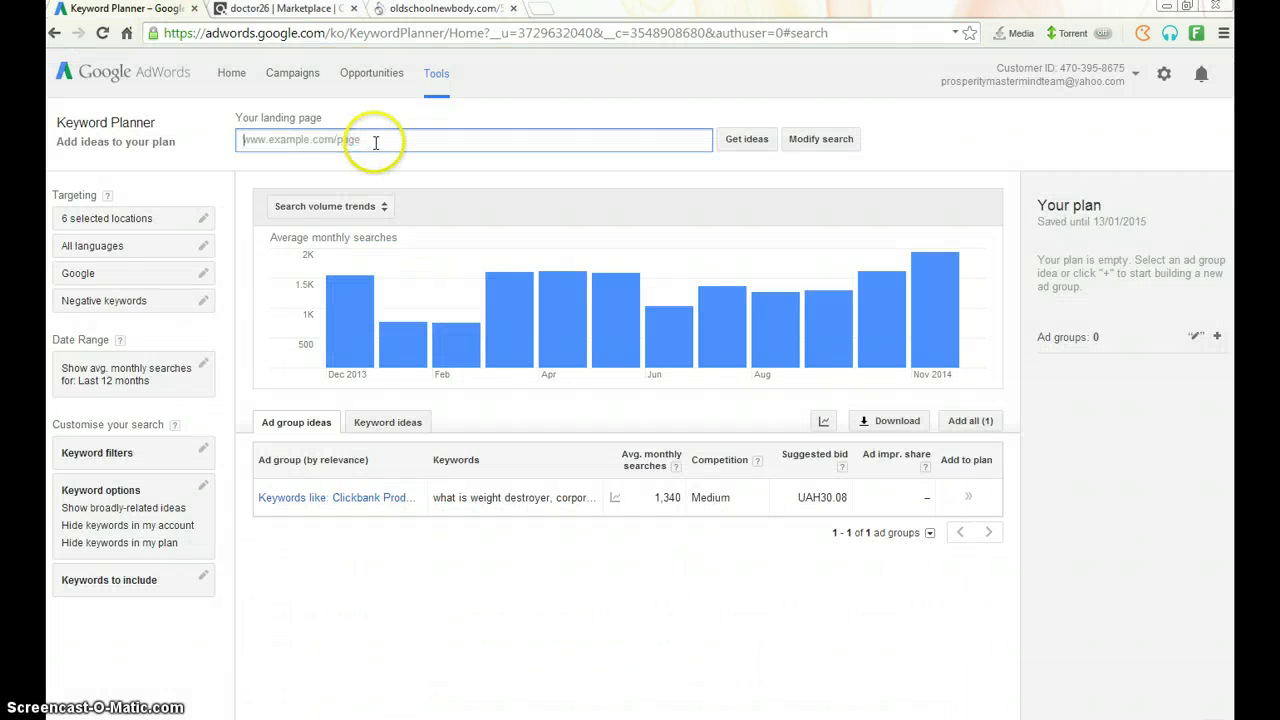
{"action": "right_click", "coordinate": [375, 142]}
{"action": "left_click", "coordinate": [425, 241]}
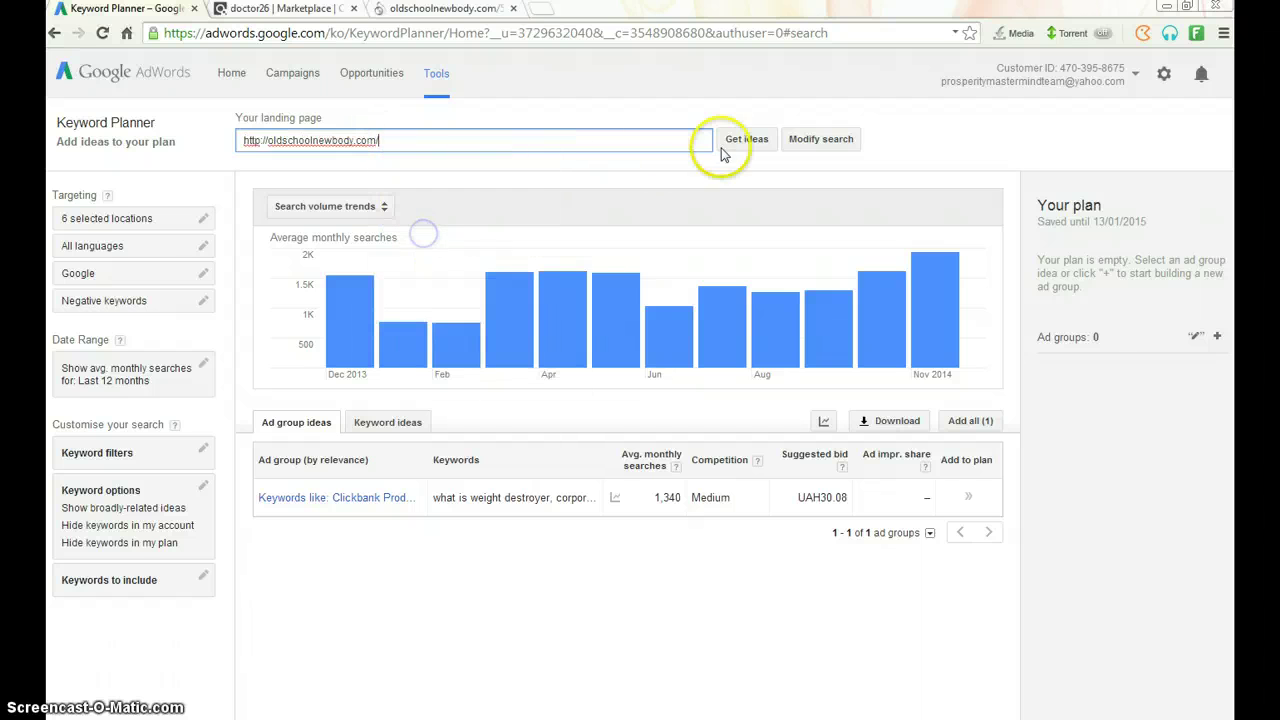
{"action": "left_click", "coordinate": [752, 144]}
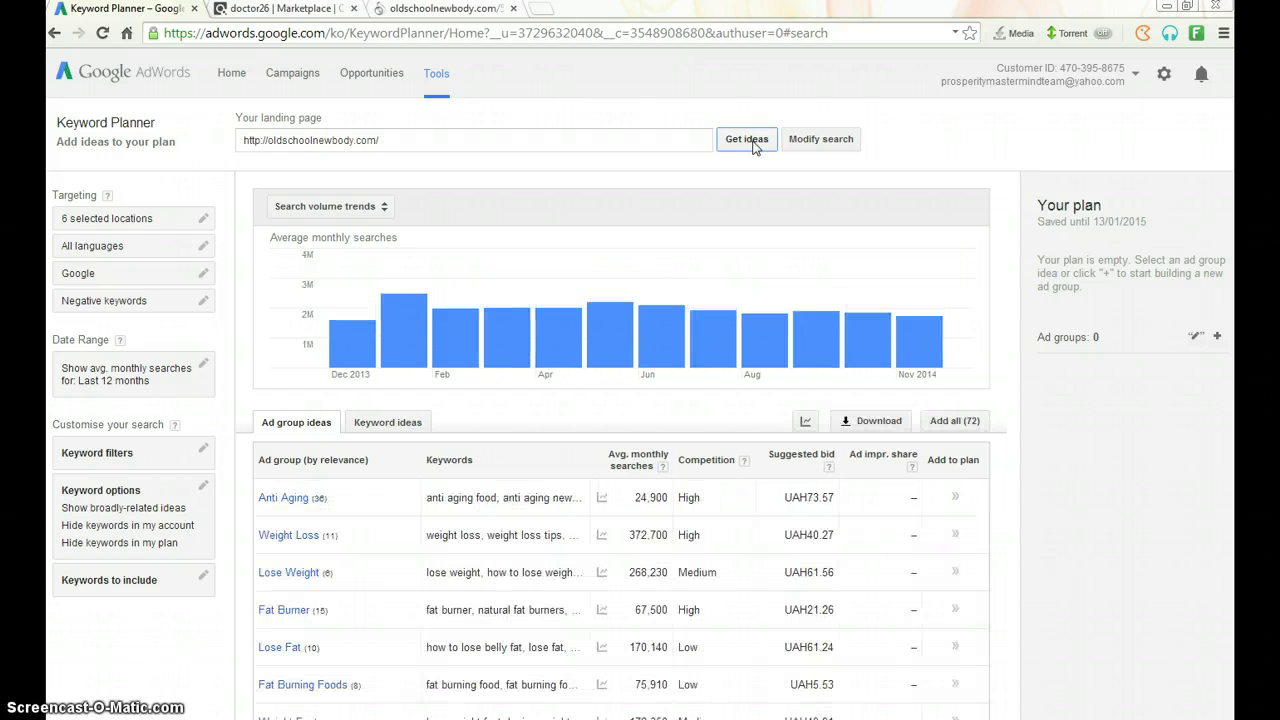
{"action": "left_click", "coordinate": [610, 465]}
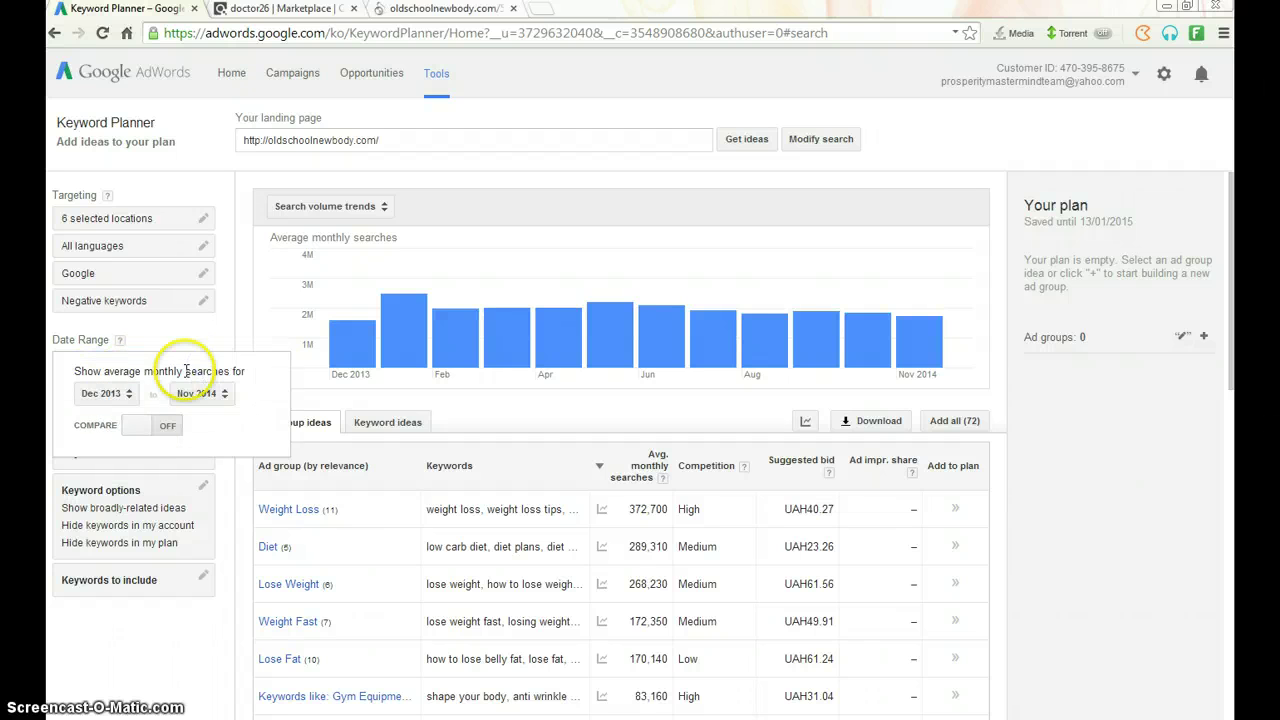
Step: Set the date range's start to Sep 2014, keeping Nov 2014 as its end, and refresh the ideas
{"action": "left_click", "coordinate": [127, 400]}
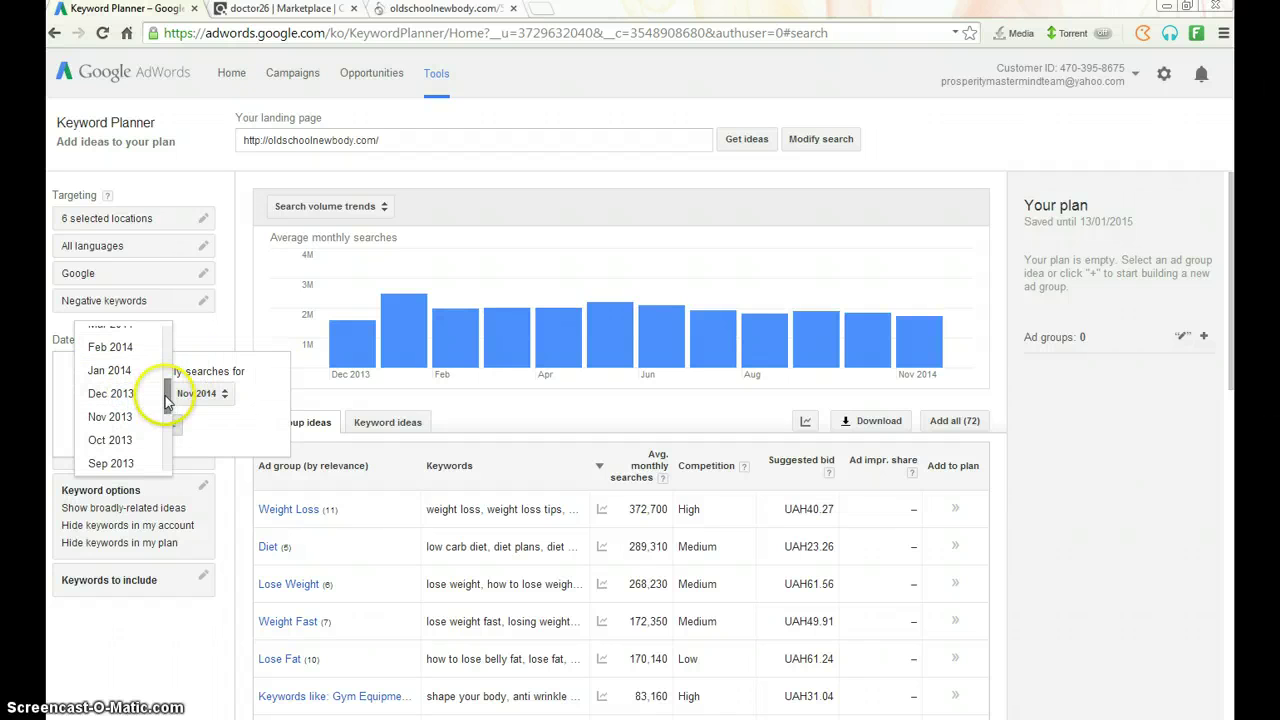
{"action": "left_click_drag", "start_coordinate": [167, 400], "coordinate": [167, 342]}
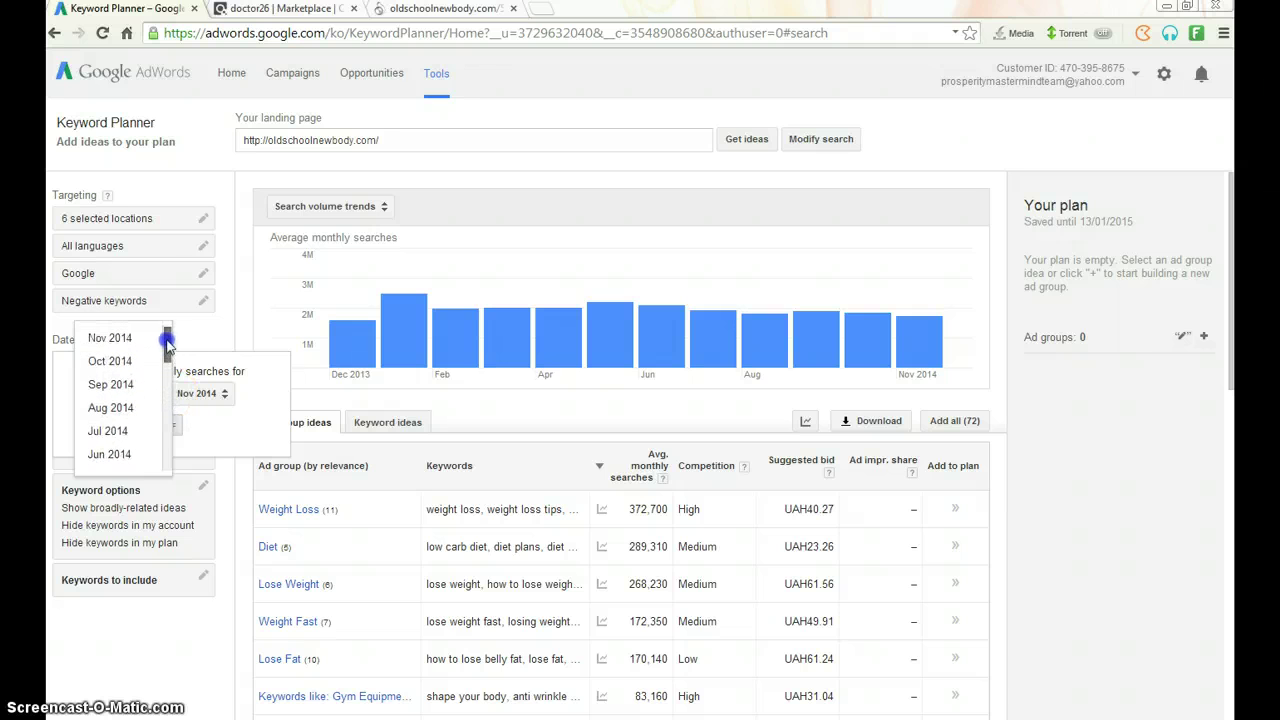
{"action": "left_click", "coordinate": [115, 386]}
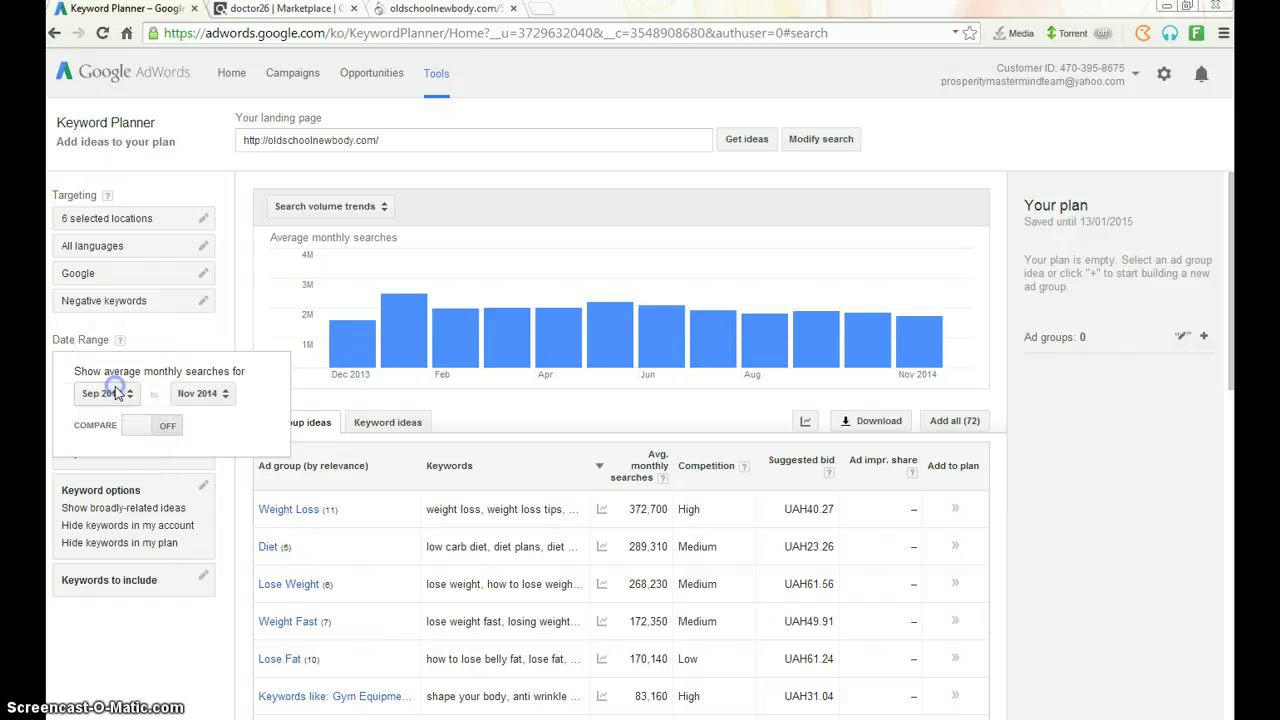
{"action": "left_click", "coordinate": [226, 396]}
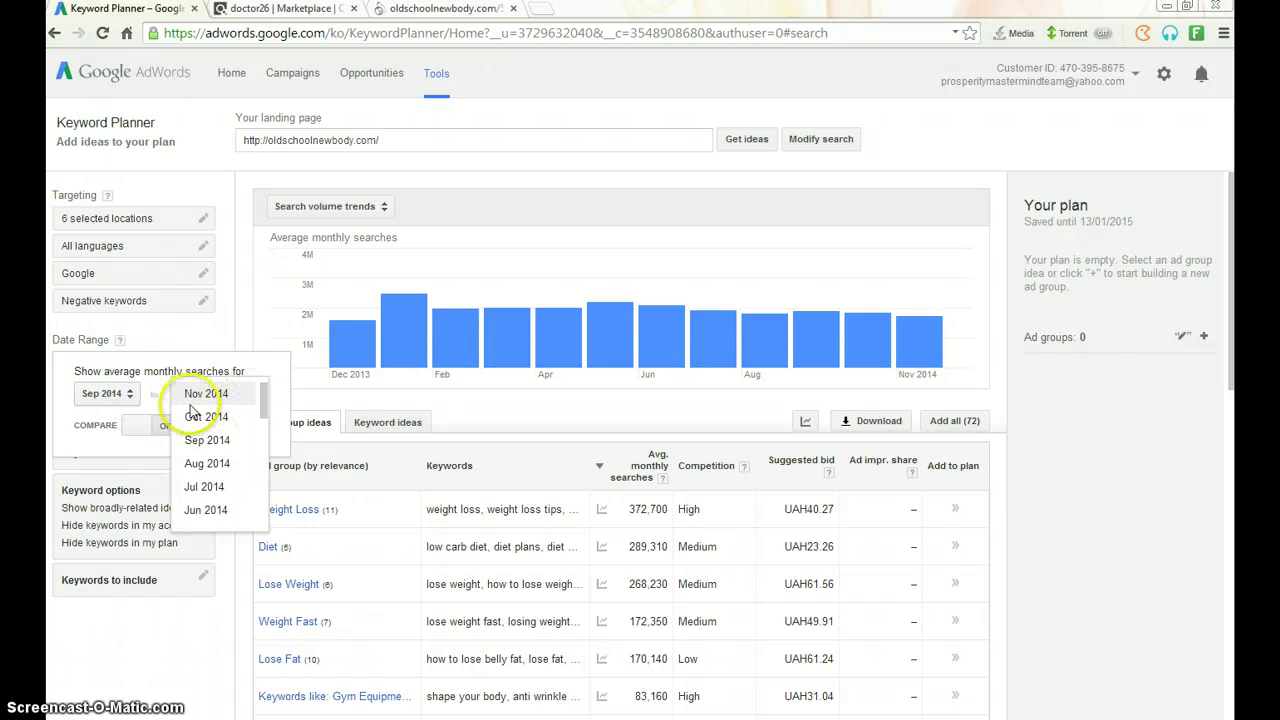
{"action": "left_click", "coordinate": [162, 392]}
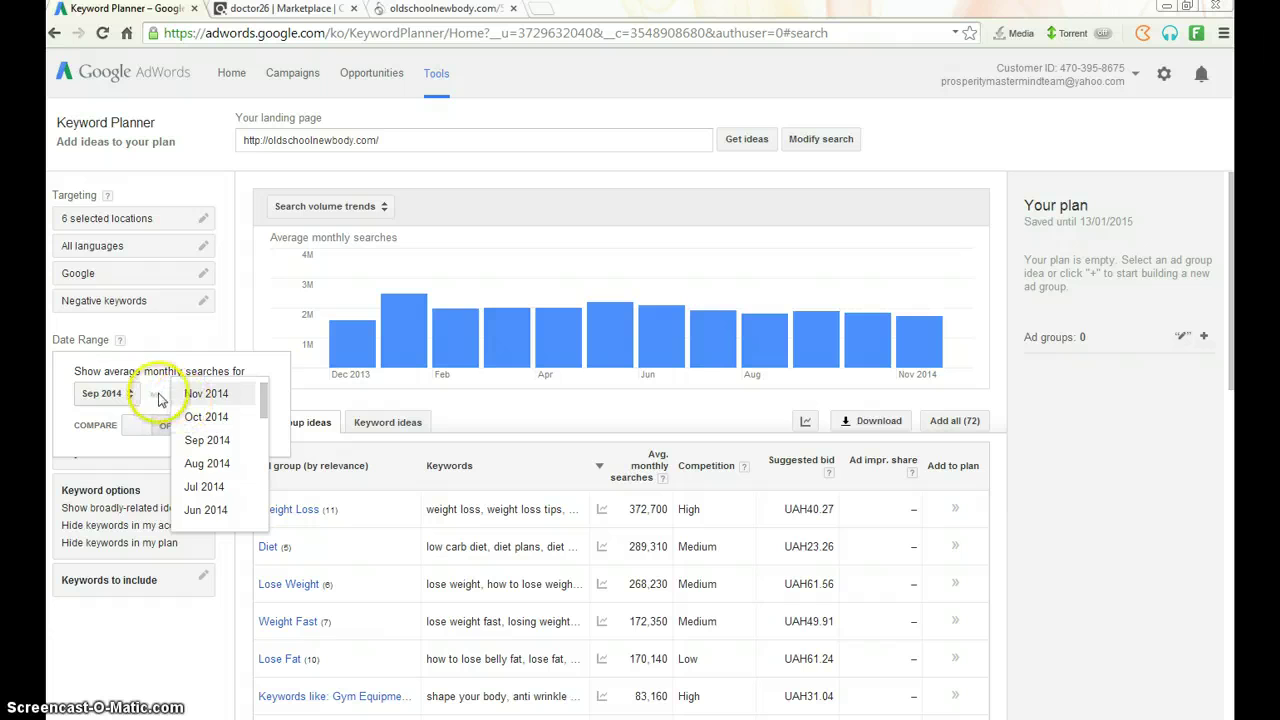
{"action": "left_click", "coordinate": [750, 139]}
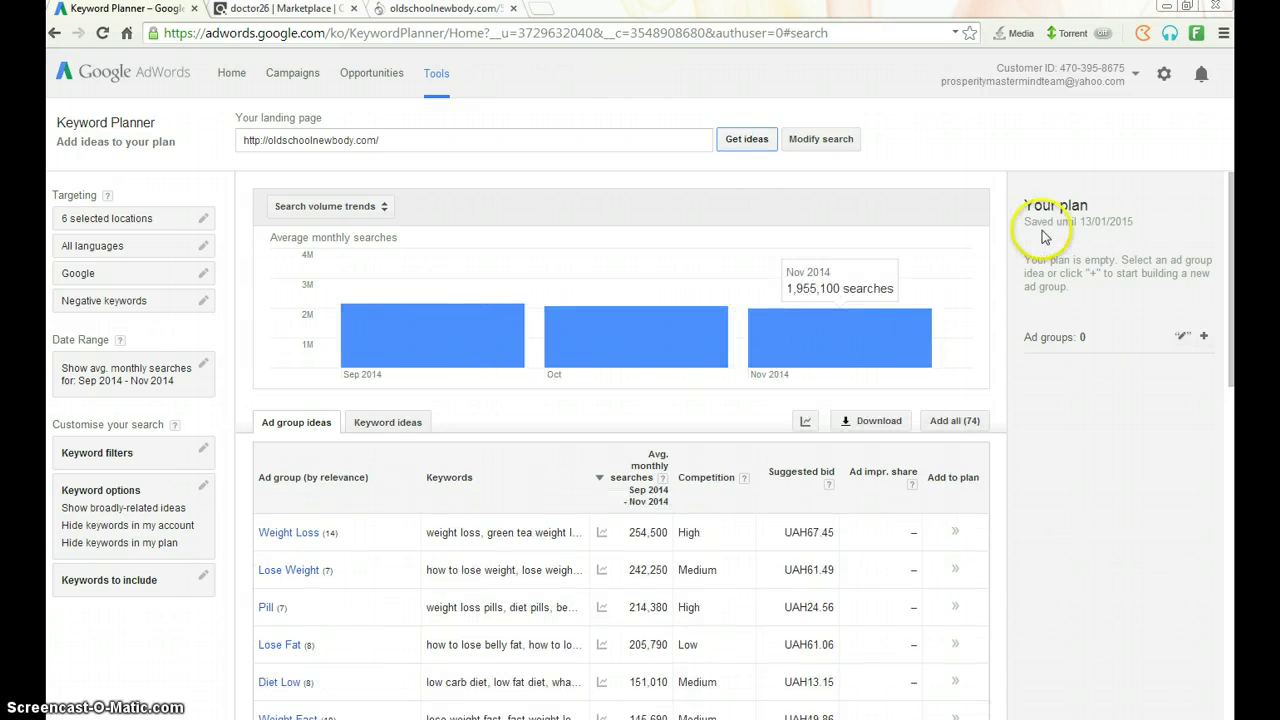
Step: Look through the ad group ideas, open the Weight Loss ad group and sort its keywords by average monthly searches
{"action": "left_click_drag", "start_coordinate": [1233, 243], "coordinate": [1235, 328]}
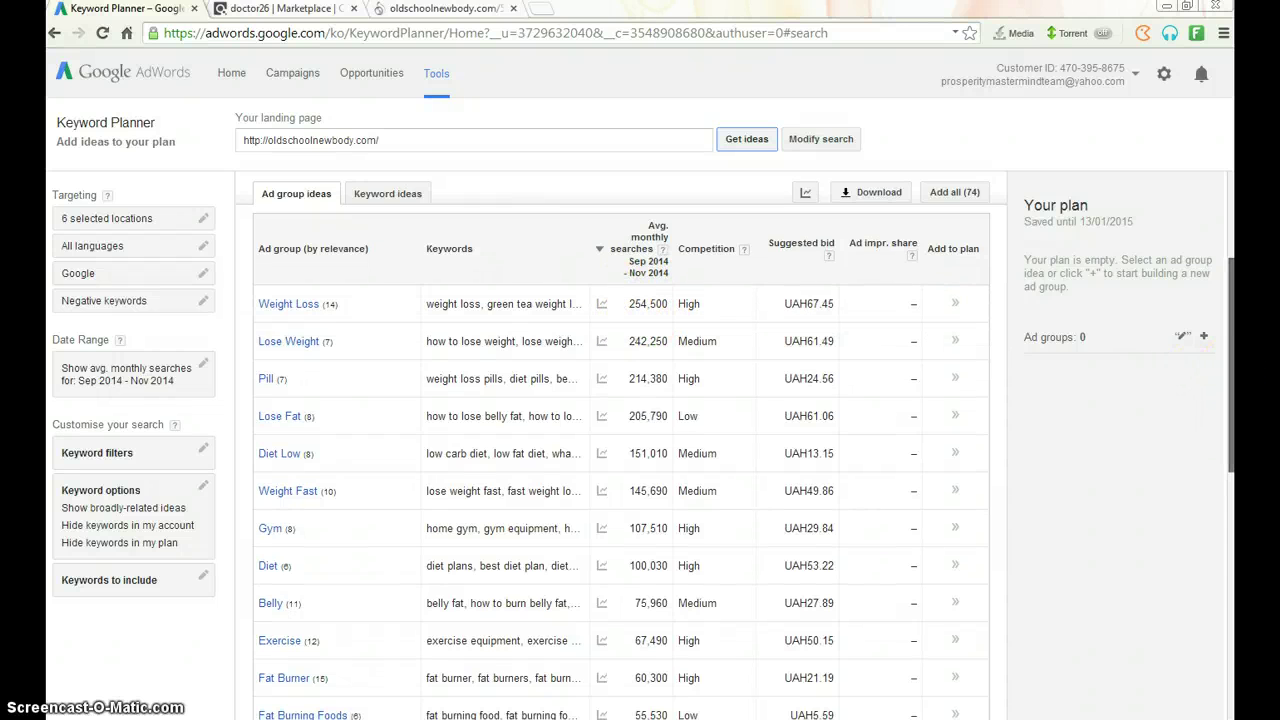
{"action": "scroll", "coordinate": [1233, 370], "scroll_direction": "down", "scroll_amount": 6}
{"action": "scroll", "coordinate": [620, 490], "scroll_direction": "down", "scroll_amount": 3}
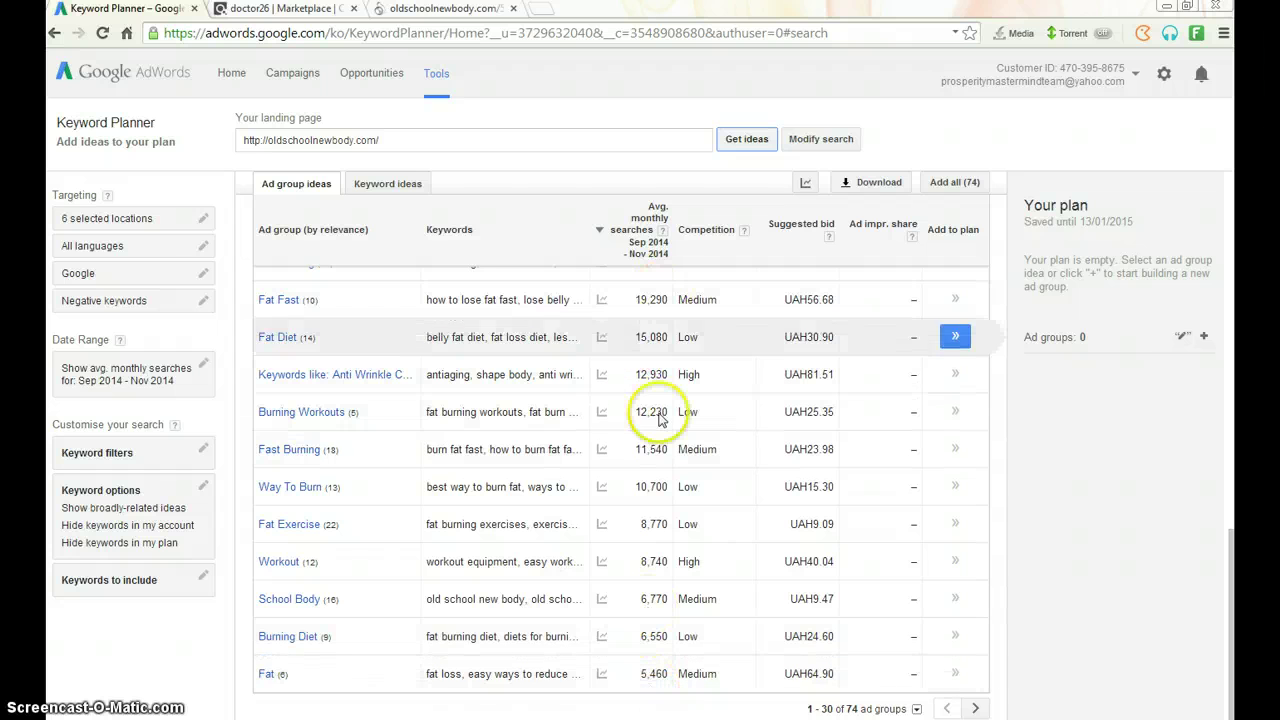
{"action": "mouse_move", "coordinate": [603, 336]}
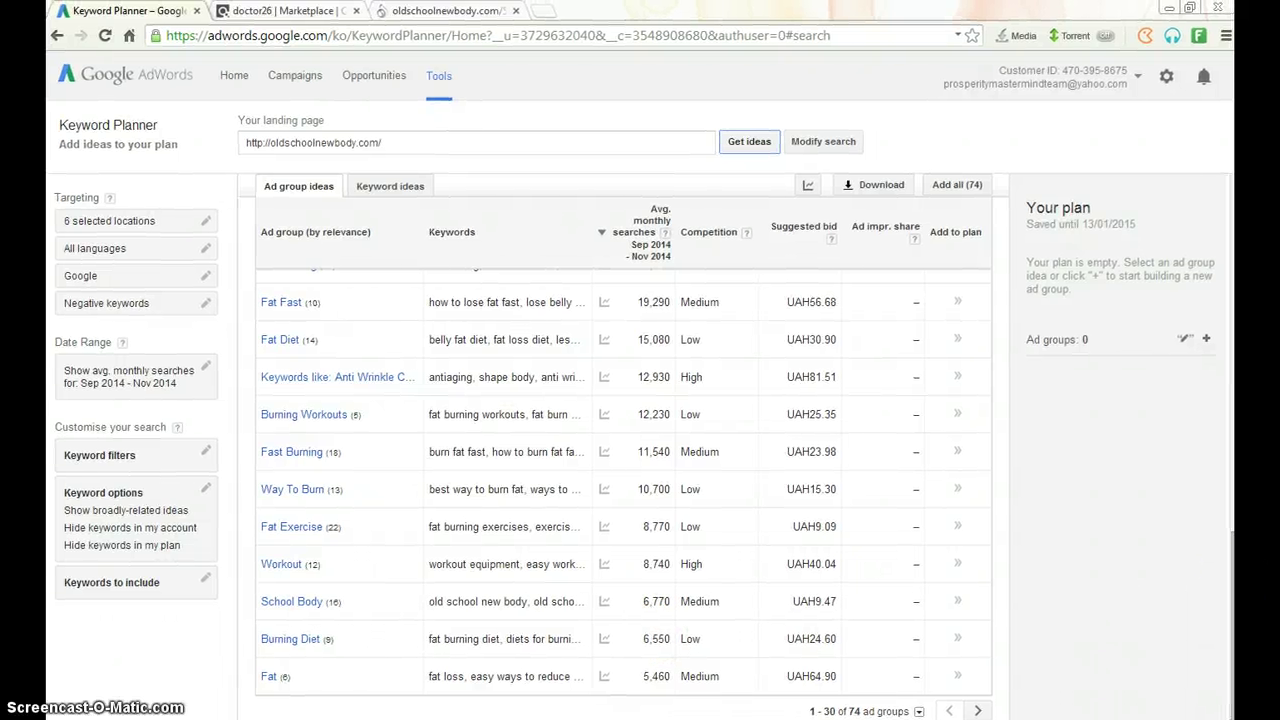
{"action": "left_click_drag", "start_coordinate": [1229, 540], "coordinate": [1229, 290]}
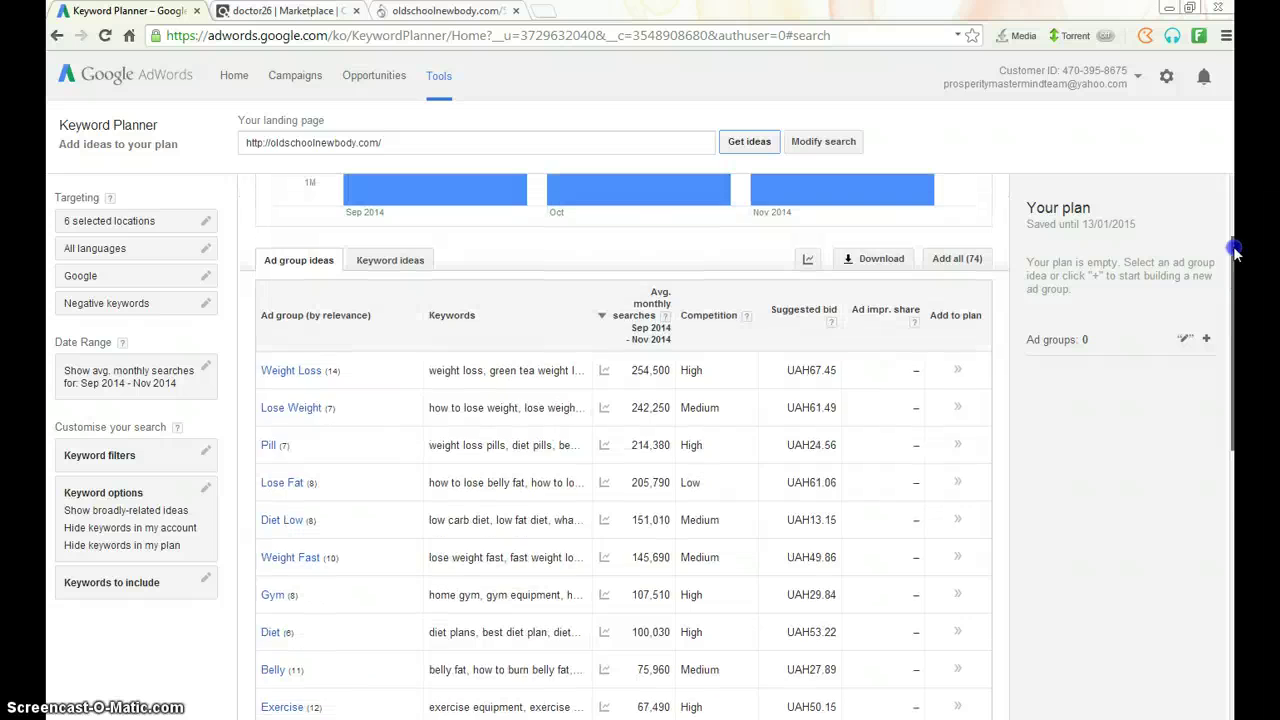
{"action": "left_click", "coordinate": [308, 372]}
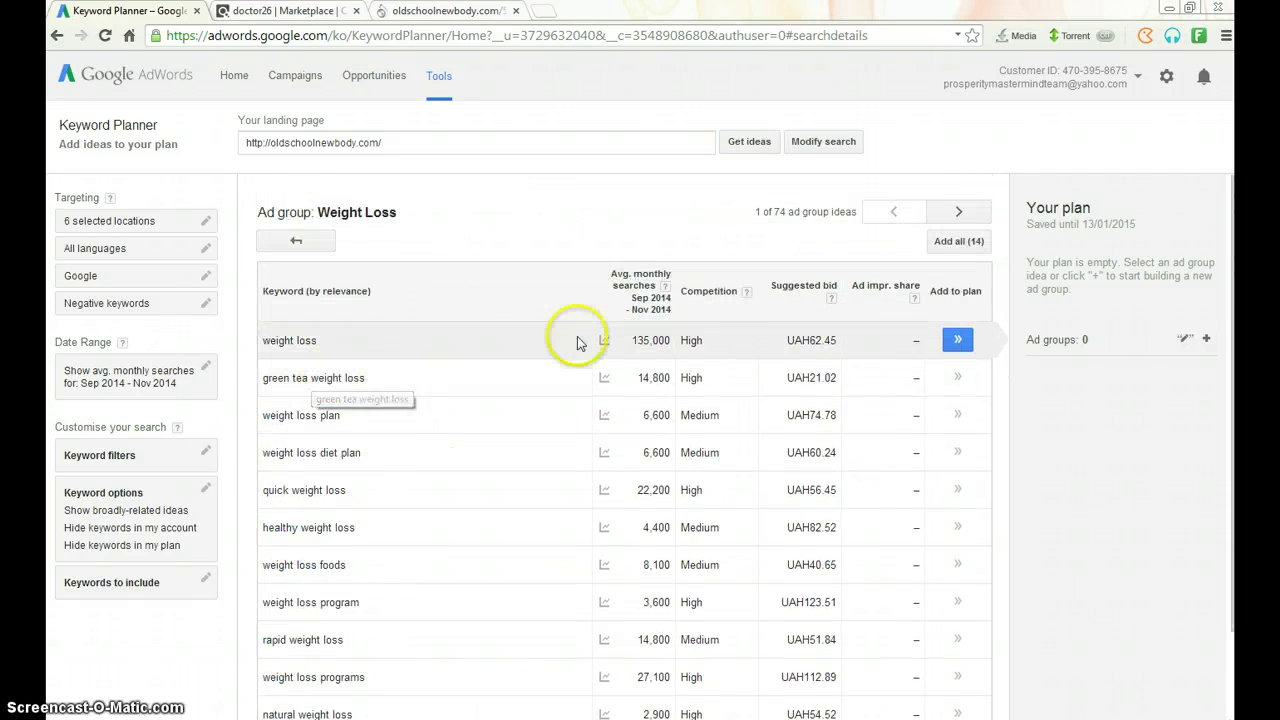
{"action": "left_click", "coordinate": [590, 287]}
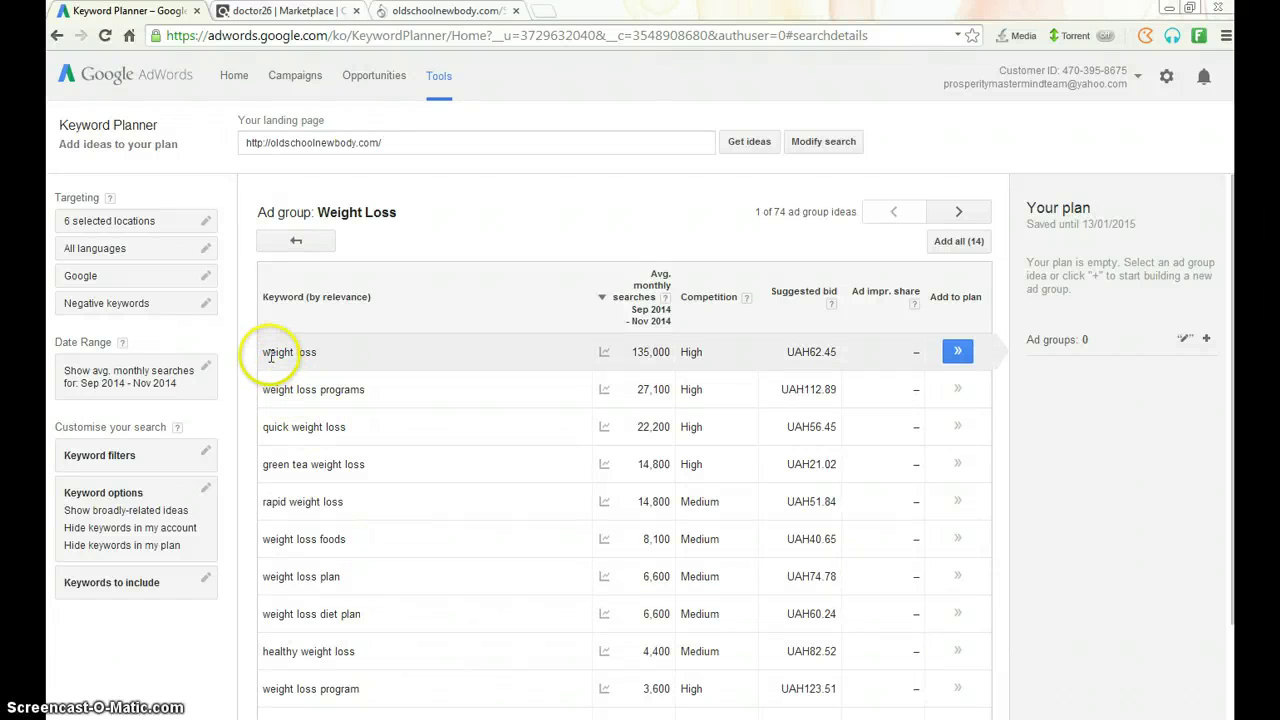
Step: Copy the keyword "weight loss" from the Weight Loss ad group's keyword list
{"action": "left_click_drag", "start_coordinate": [262, 352], "coordinate": [326, 351]}
{"action": "key", "text": "ctrl+c"}
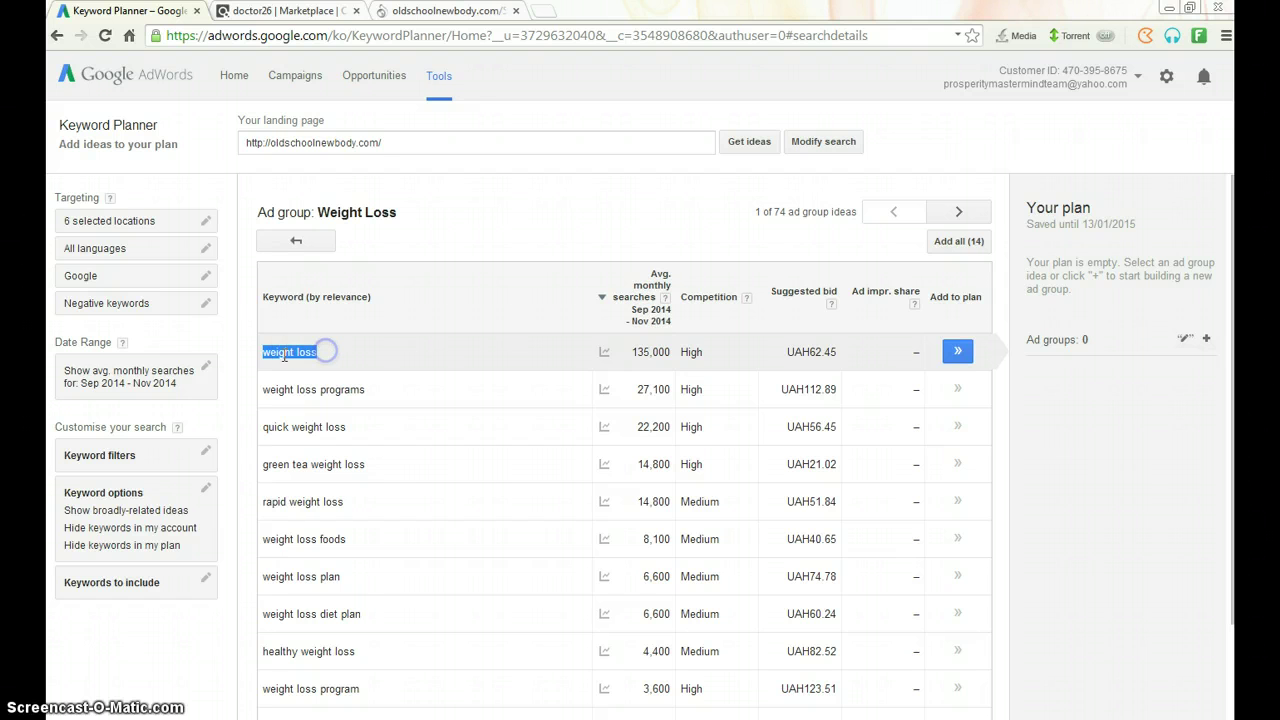
{"action": "right_click", "coordinate": [270, 353]}
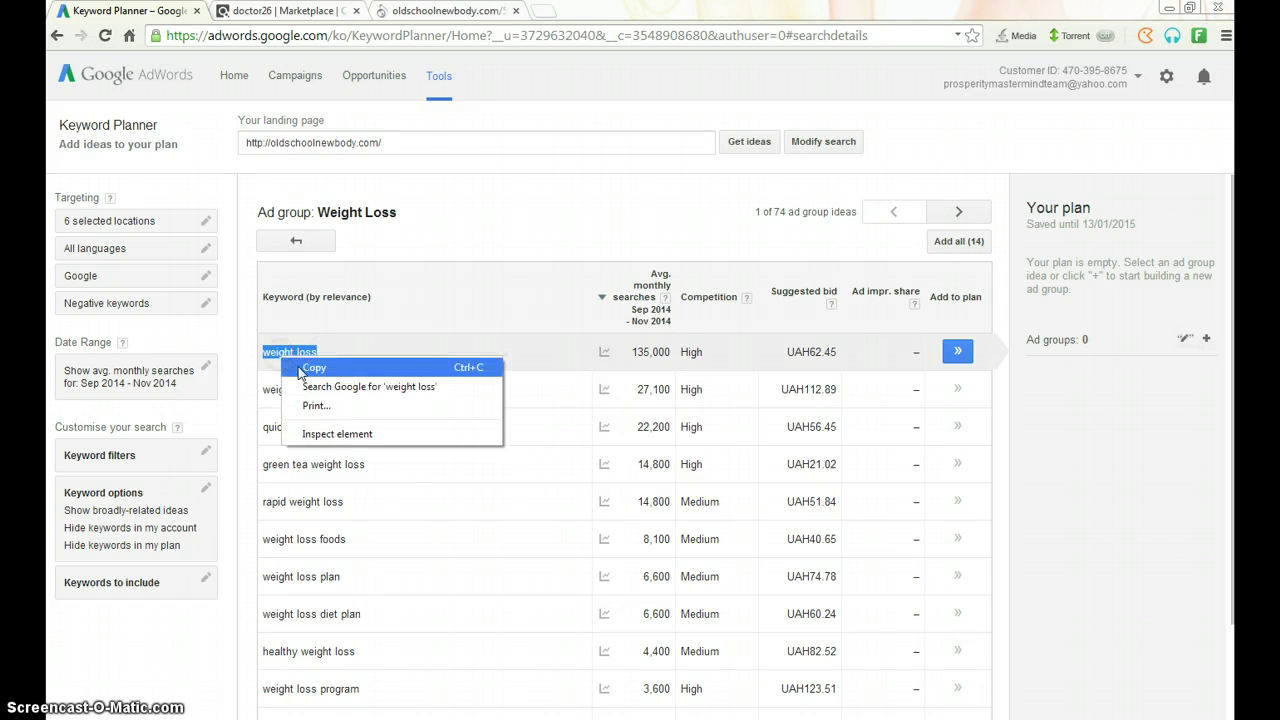
{"action": "left_click", "coordinate": [300, 374]}
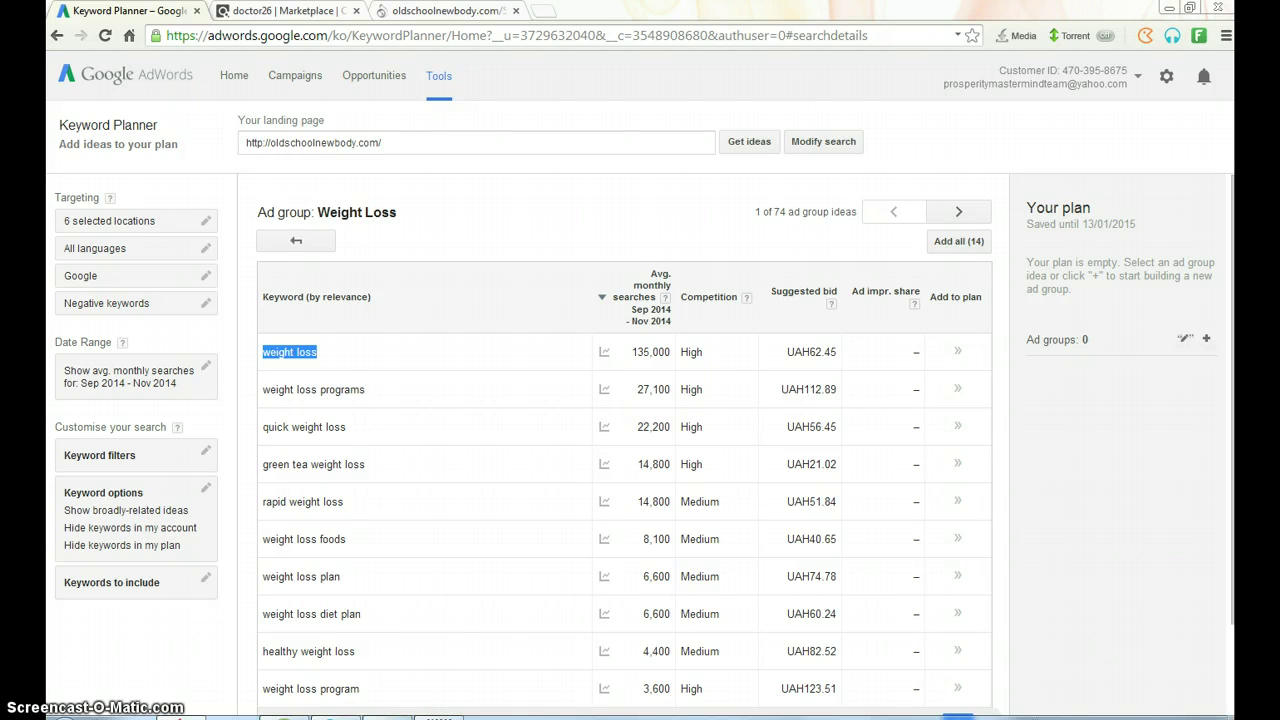
Step: Switch to the blank Notepad document, paste the keyword "weight loss" on its first line and minimize the window
{"action": "left_click", "coordinate": [393, 717]}
{"action": "left_click", "coordinate": [265, 203]}
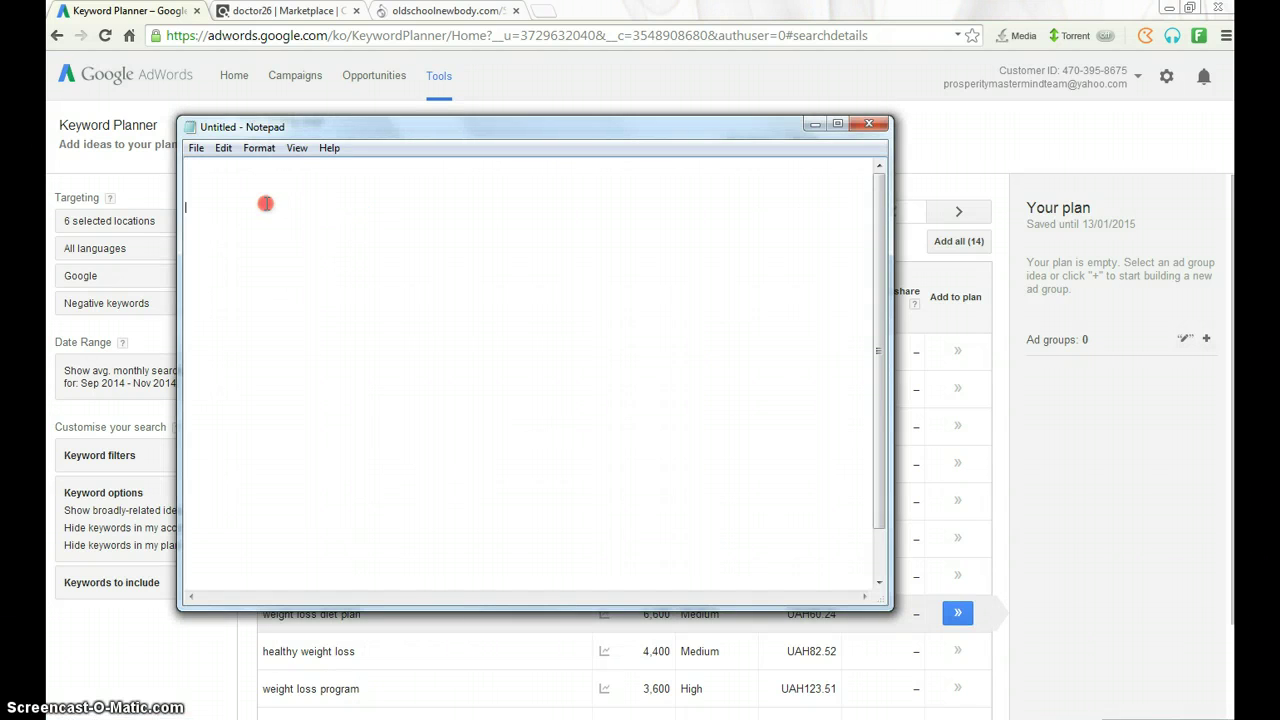
{"action": "right_click", "coordinate": [265, 203]}
{"action": "left_click", "coordinate": [206, 183]}
{"action": "right_click", "coordinate": [206, 182]}
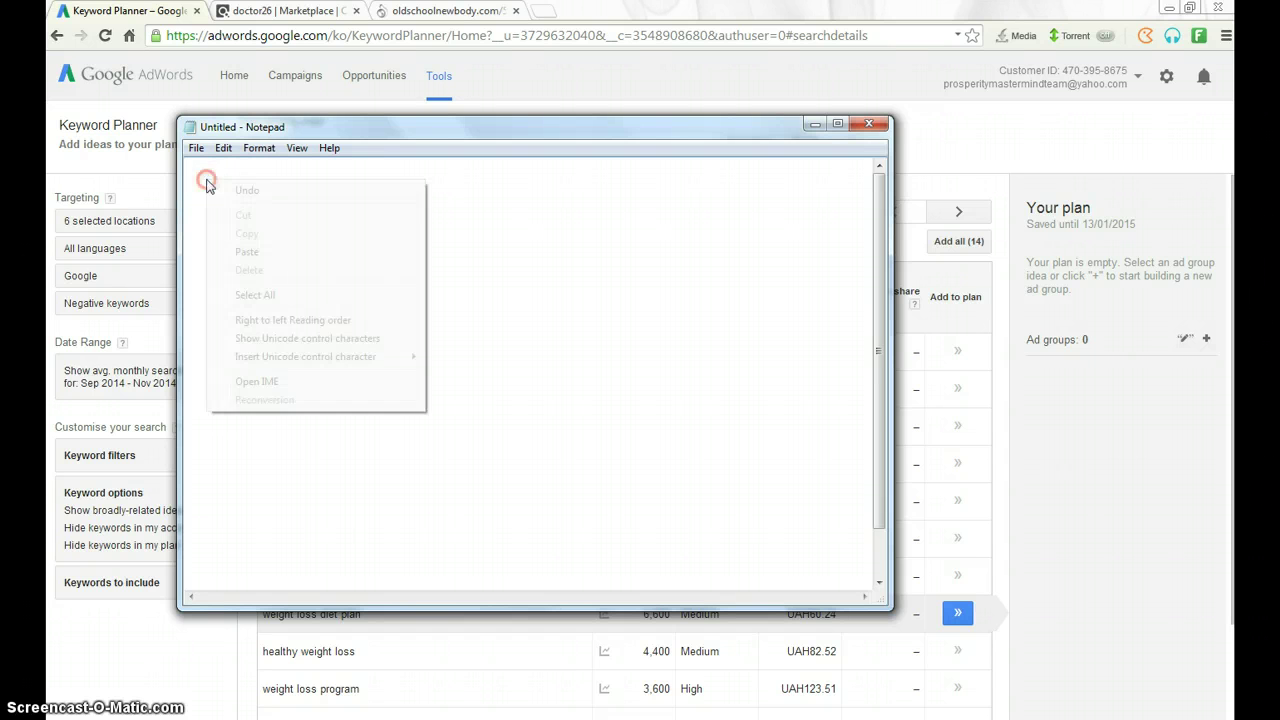
{"action": "left_click", "coordinate": [248, 251]}
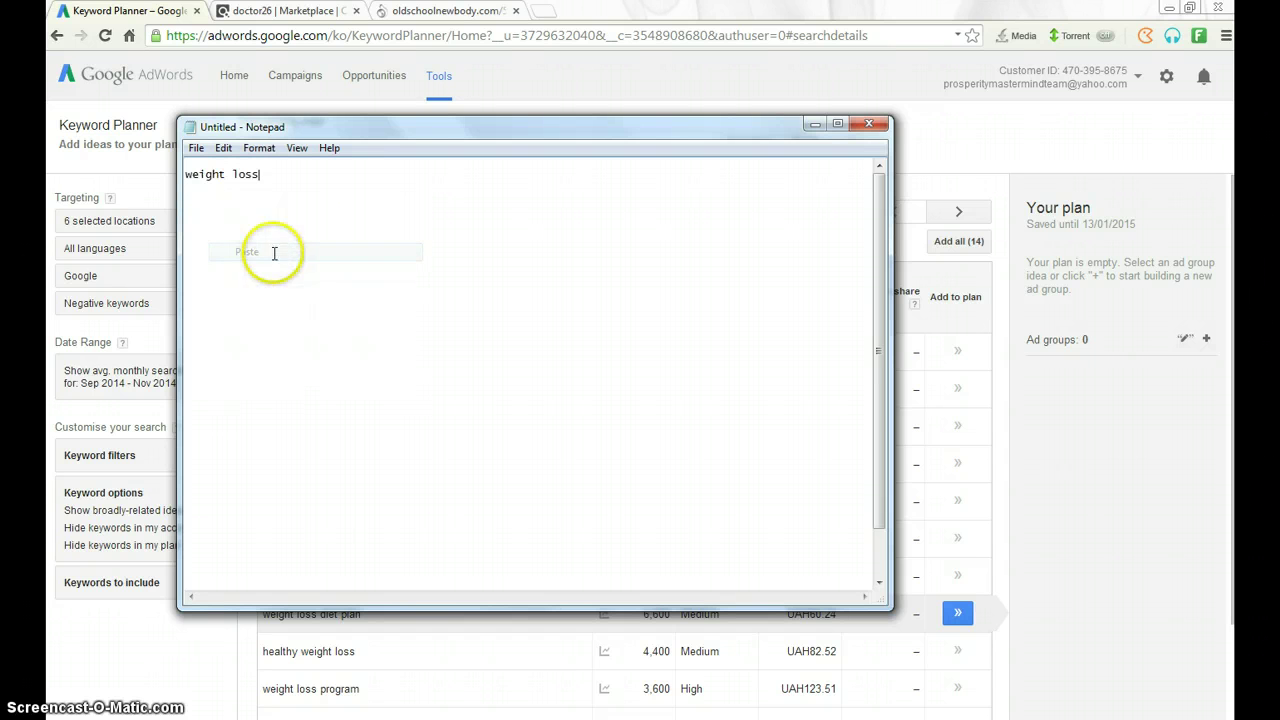
{"action": "left_click", "coordinate": [815, 124]}
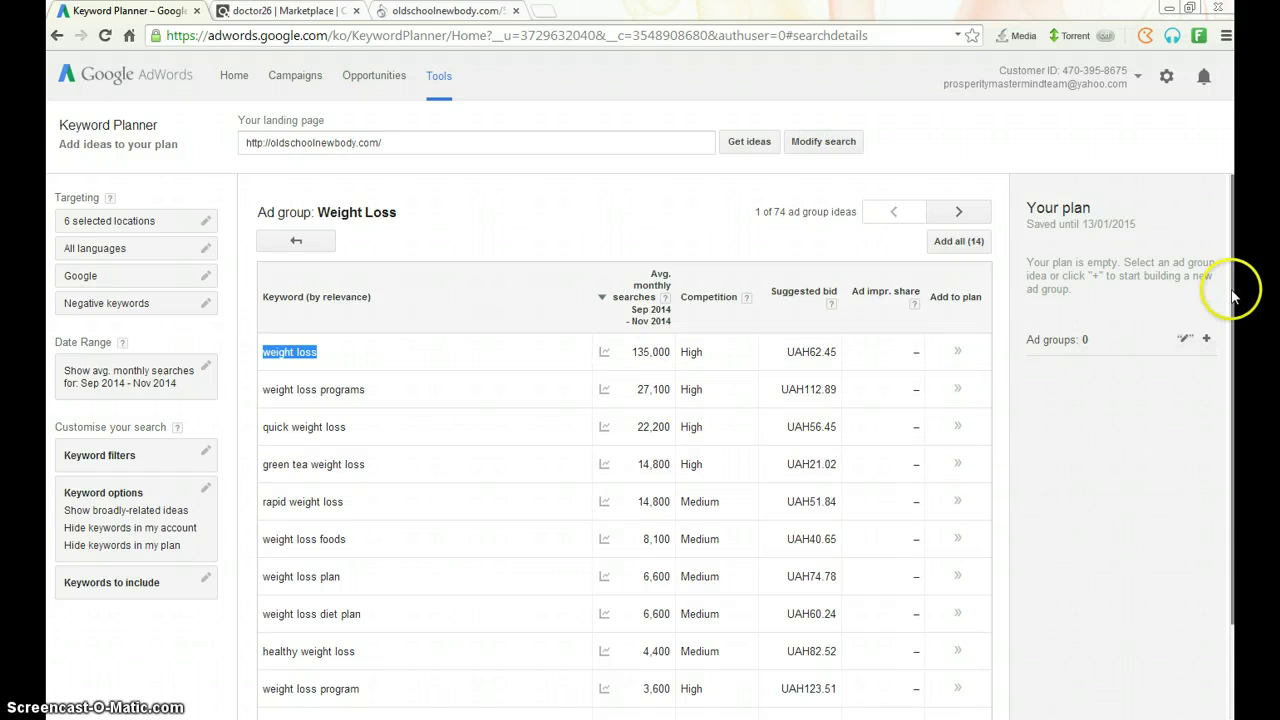
Step: Look over the remaining Weight Loss keywords and go back to the Old School New Body sales page
{"action": "left_click_drag", "start_coordinate": [1237, 286], "coordinate": [1235, 395]}
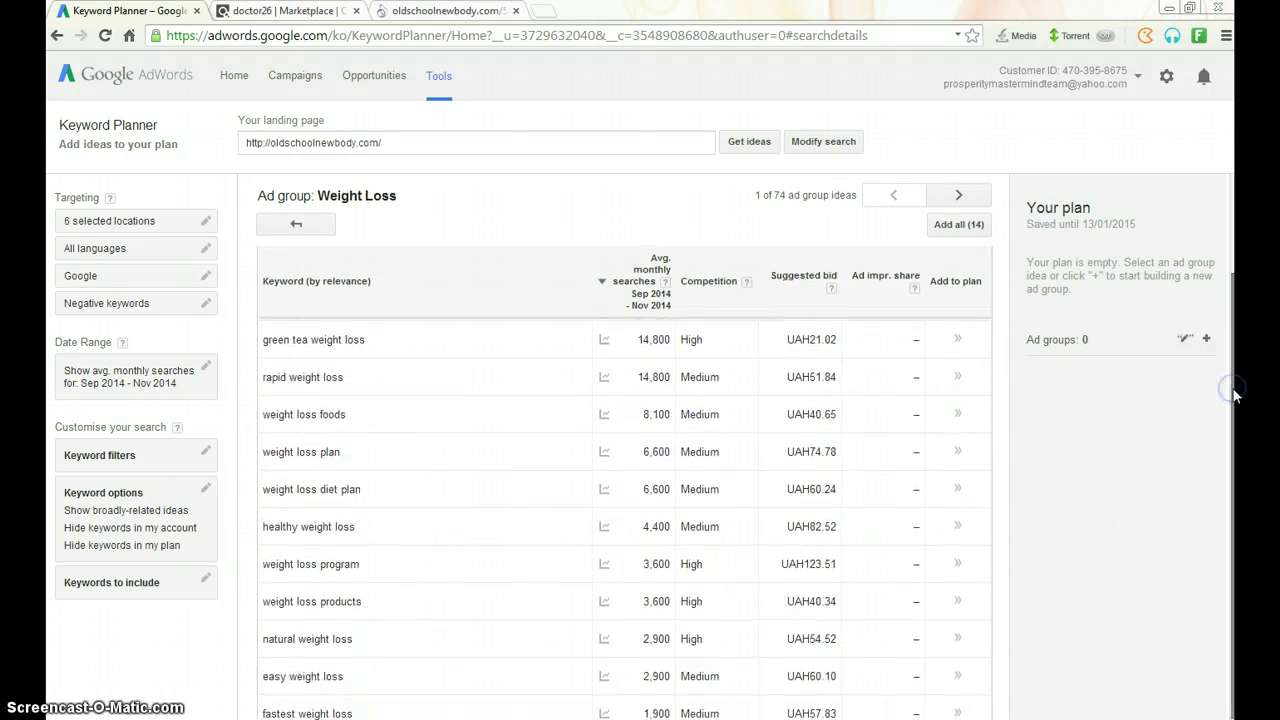
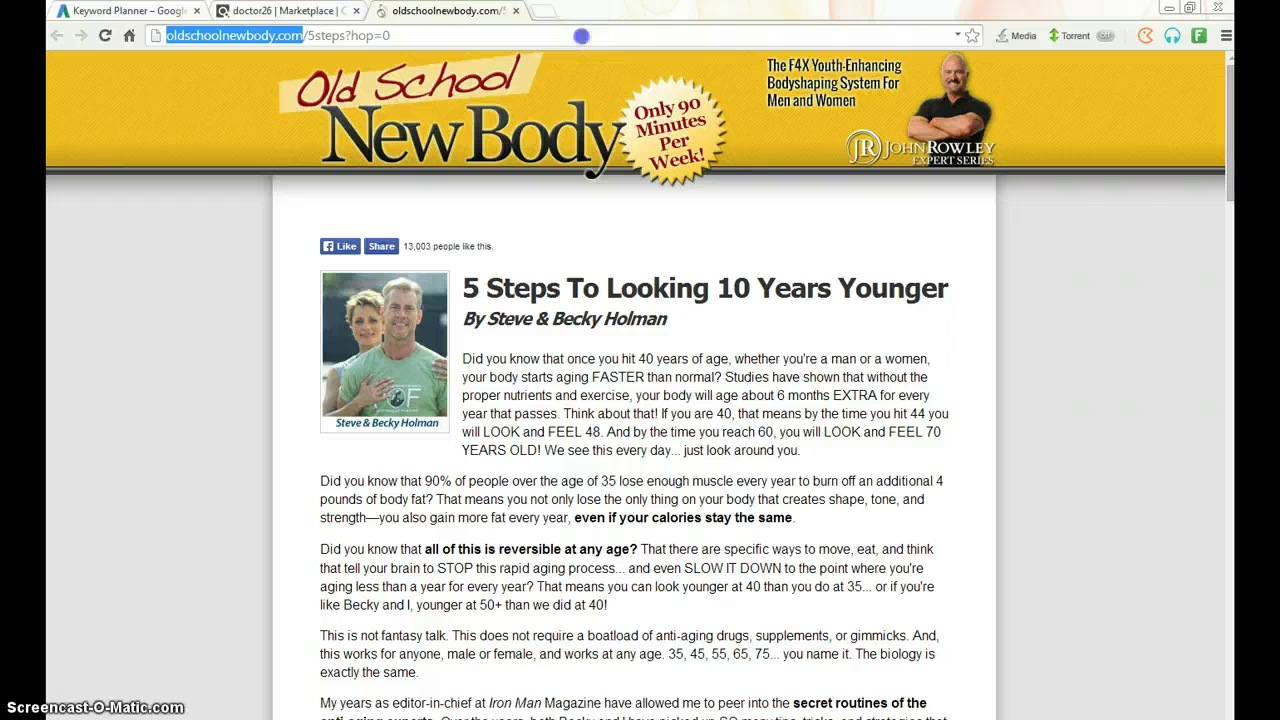
{"action": "left_click", "coordinate": [579, 50]}
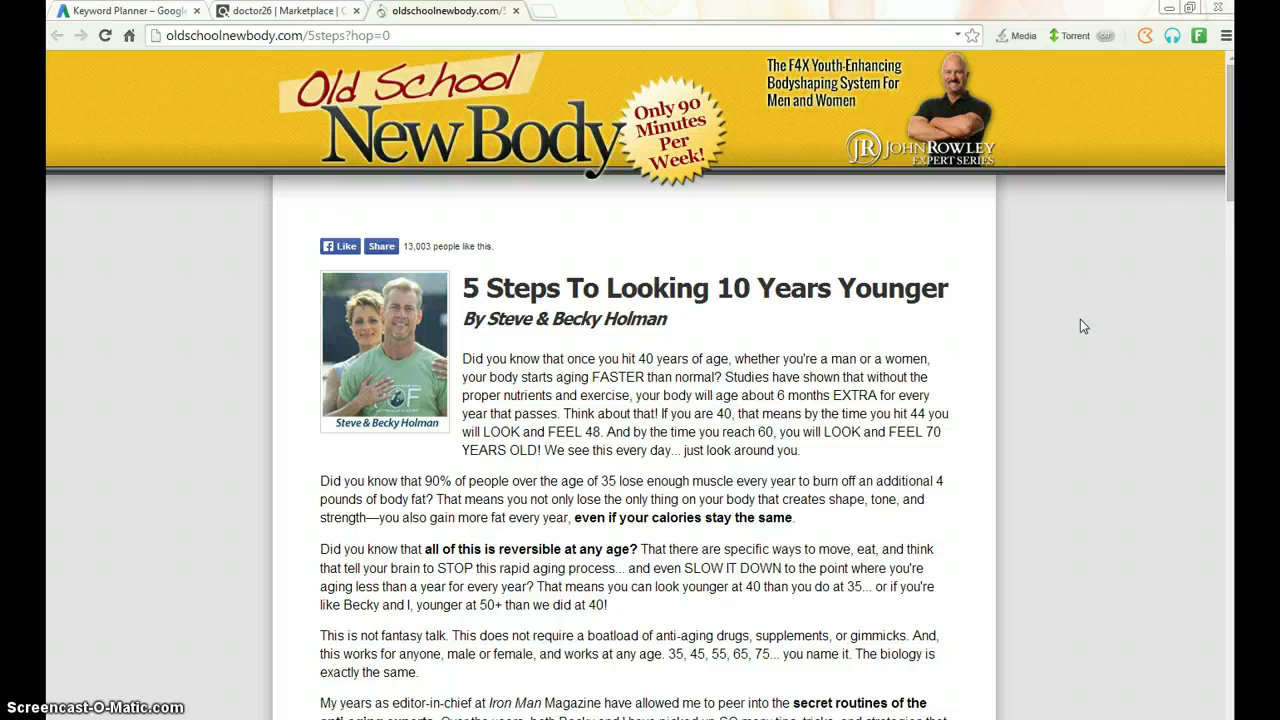
{"action": "left_click", "coordinate": [1199, 213]}
{"action": "left_click", "coordinate": [1233, 187]}
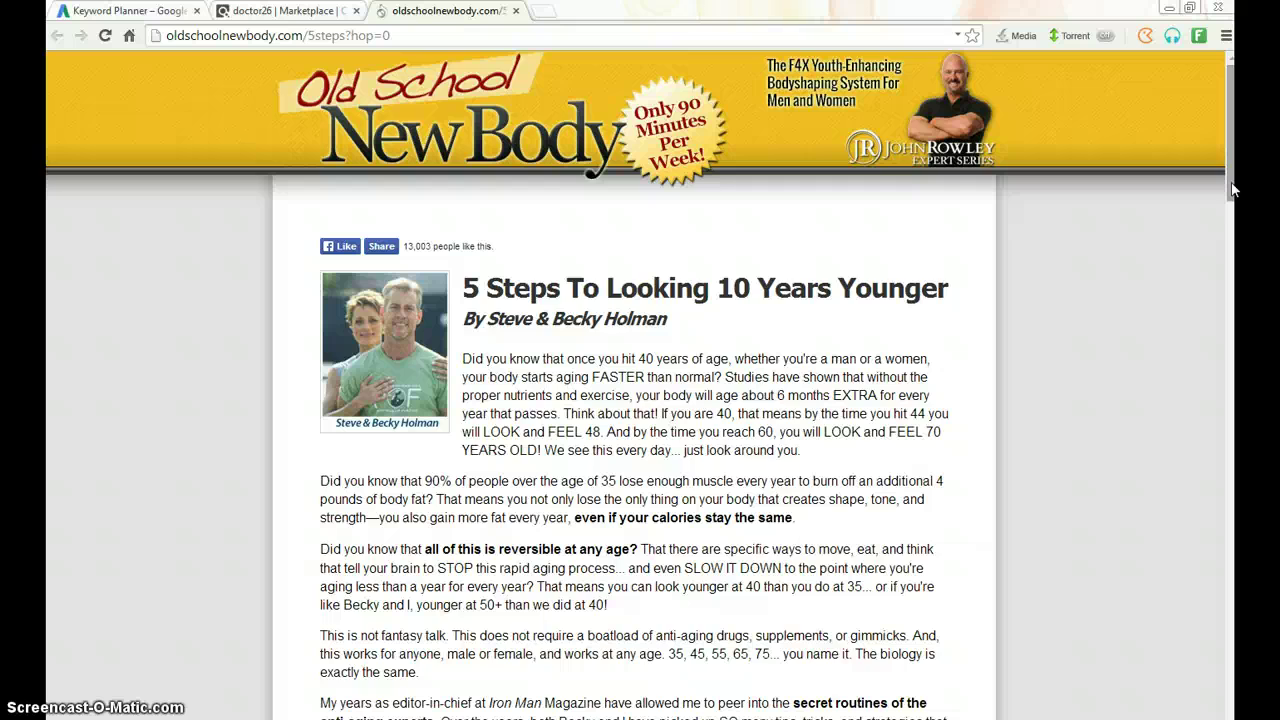
{"action": "mouse_move", "coordinate": [1232, 190]}
{"action": "left_mouse_down"}
{"action": "mouse_move", "coordinate": [1231, 502]}
{"action": "mouse_move", "coordinate": [1233, 178]}
{"action": "left_mouse_up"}
Step: Open instapage.com in a new browser tab and dismiss the Windows notification
{"action": "left_click", "coordinate": [545, 13]}
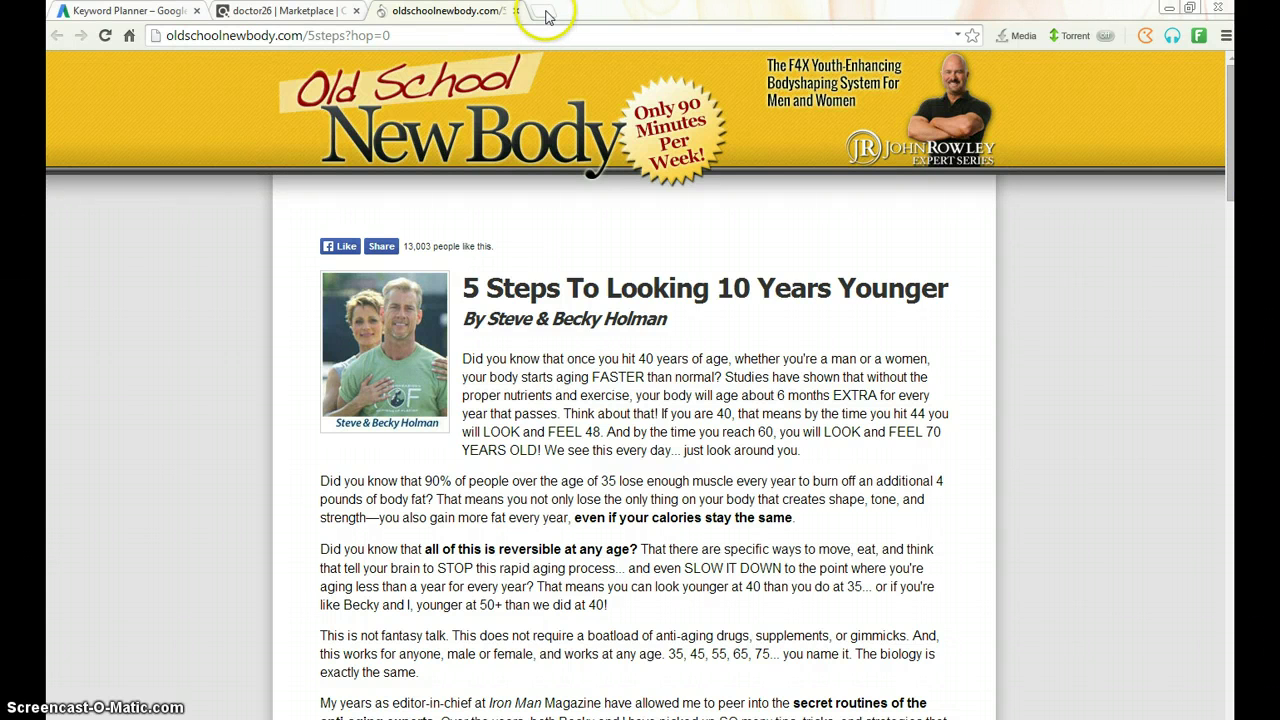
{"action": "type", "text": "IN"}
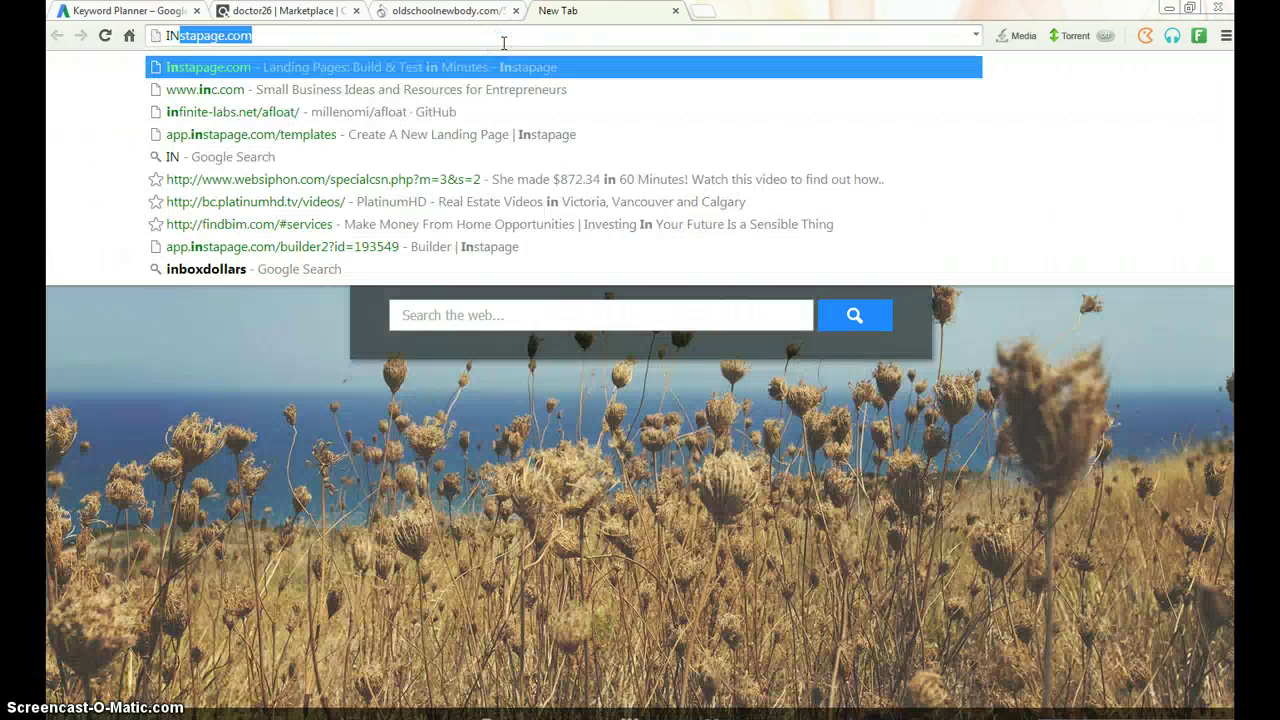
{"action": "key", "text": "Return"}
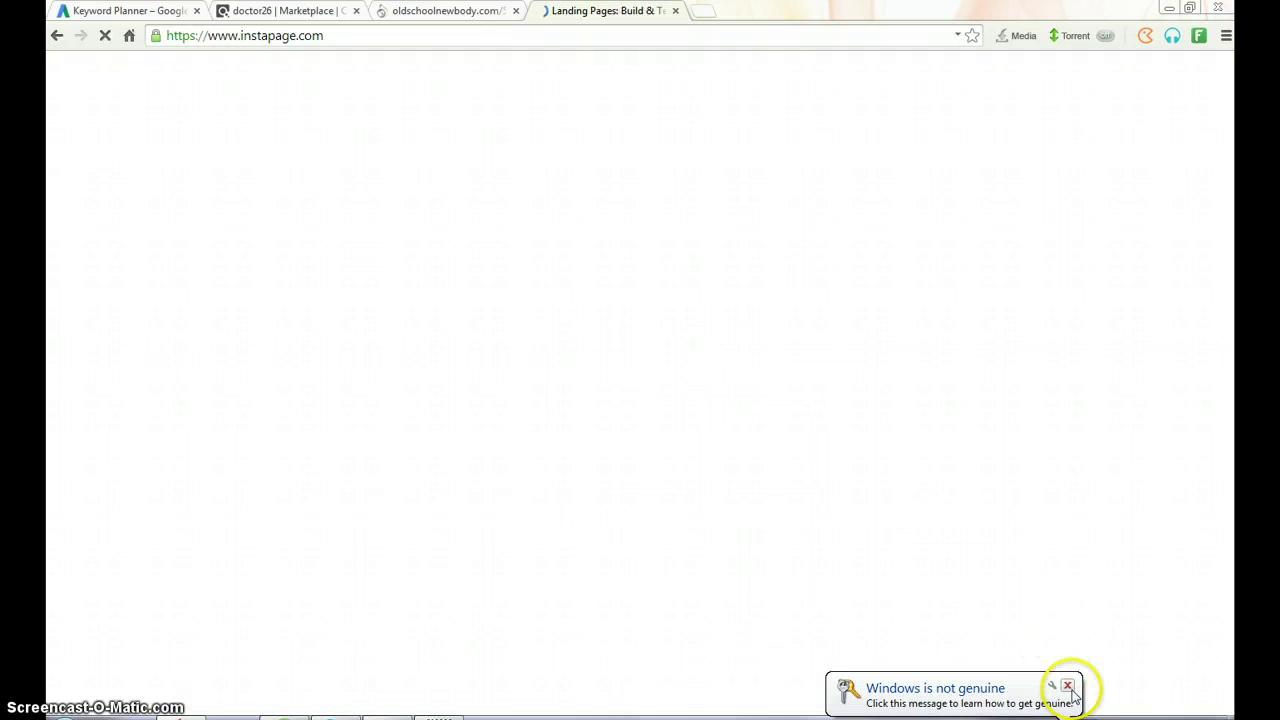
{"action": "left_click", "coordinate": [1067, 686]}
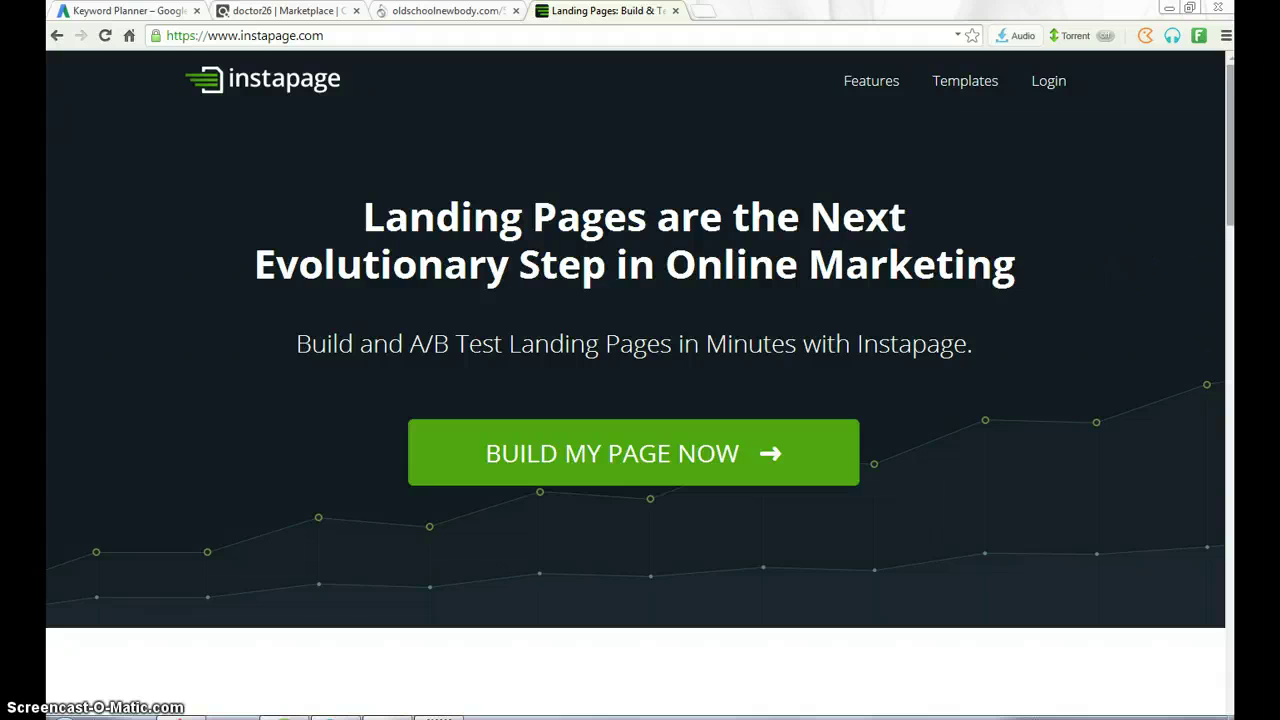
Step: Look over the Instapage home page and log in to reach the account's dashboard
{"action": "scroll", "coordinate": [1234, 177], "scroll_direction": "down", "scroll_amount": 2}
{"action": "scroll", "coordinate": [640, 415], "scroll_direction": "down", "scroll_amount": 5}
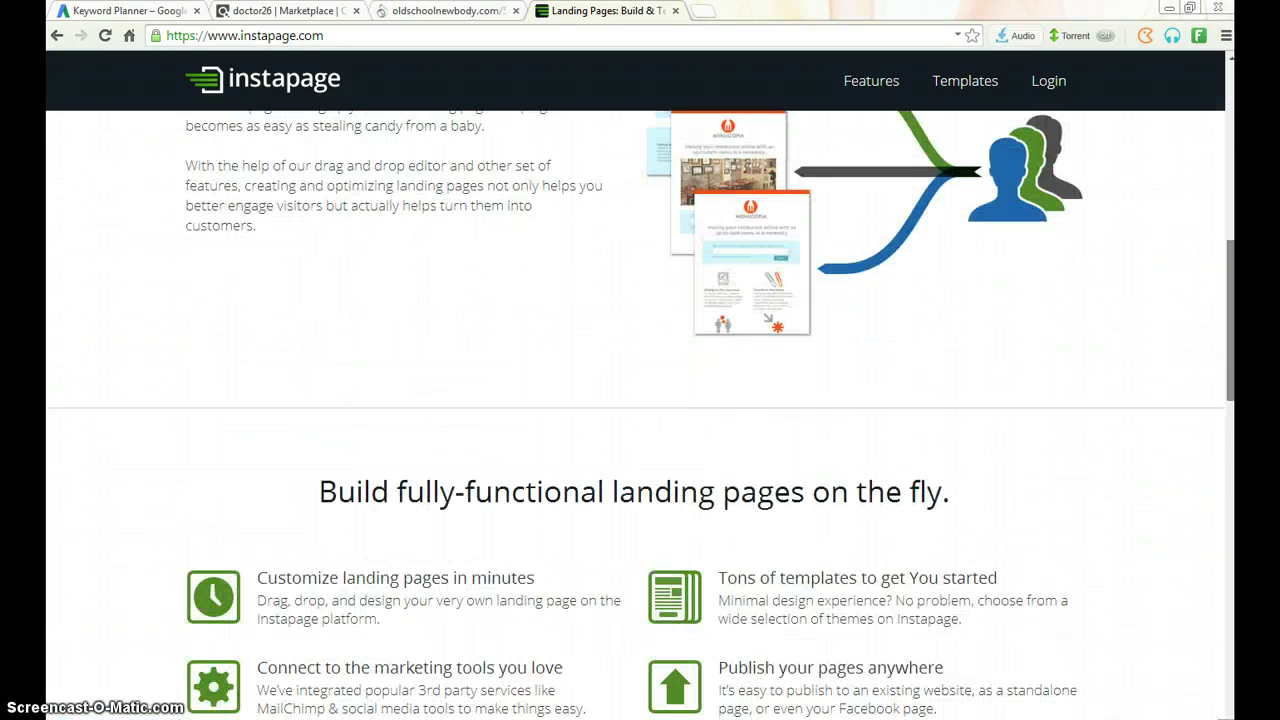
{"action": "scroll", "coordinate": [640, 415], "scroll_direction": "down", "scroll_amount": 5}
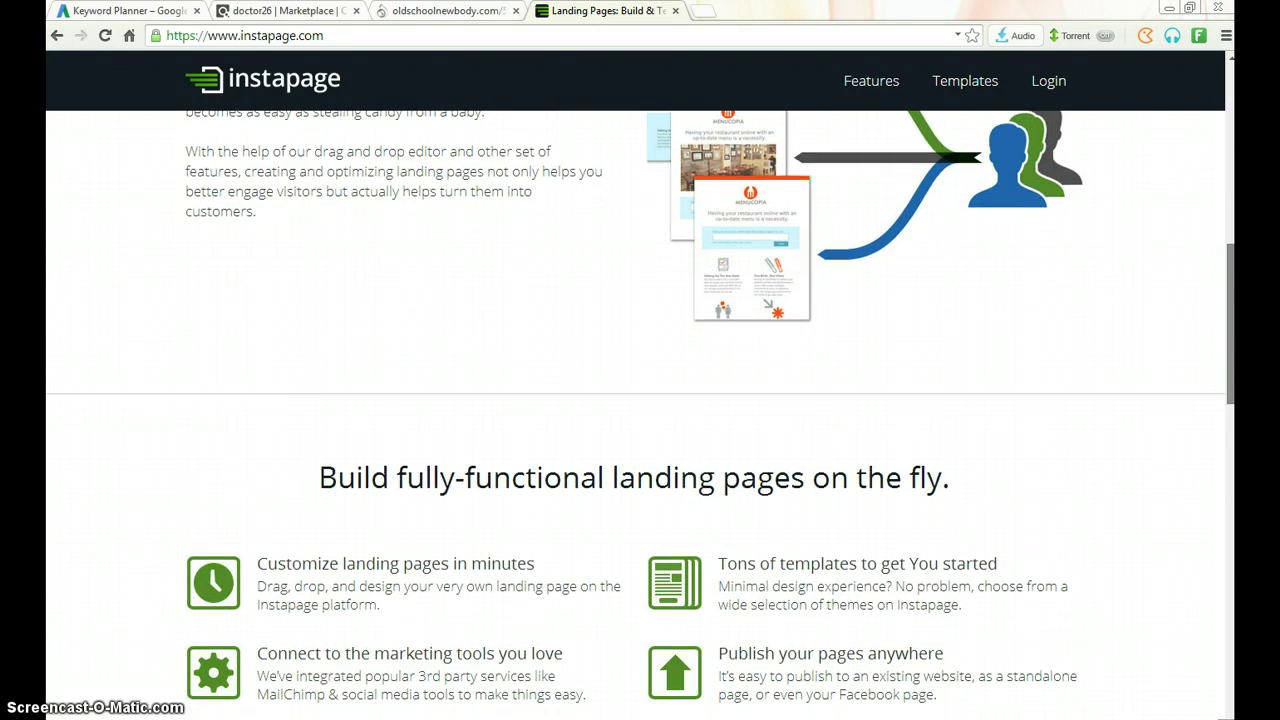
{"action": "scroll", "coordinate": [640, 415], "scroll_direction": "down", "scroll_amount": 2}
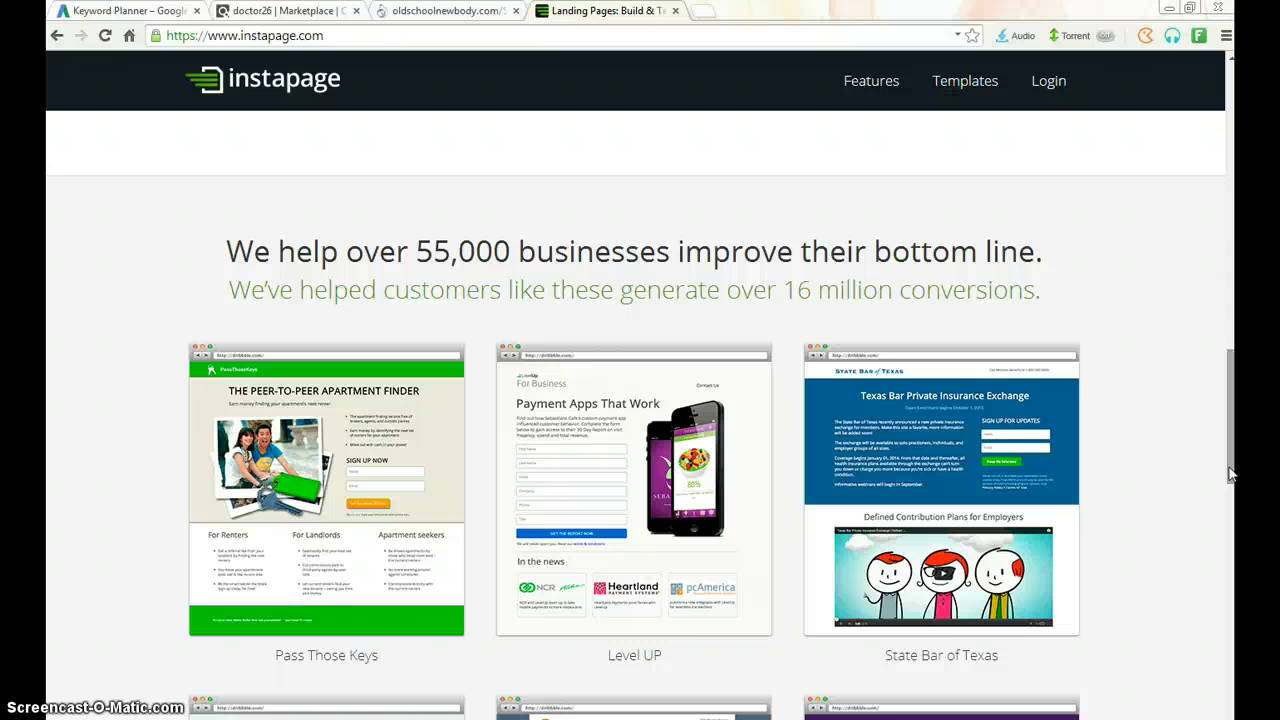
{"action": "left_click_drag", "start_coordinate": [1230, 475], "coordinate": [1230, 160]}
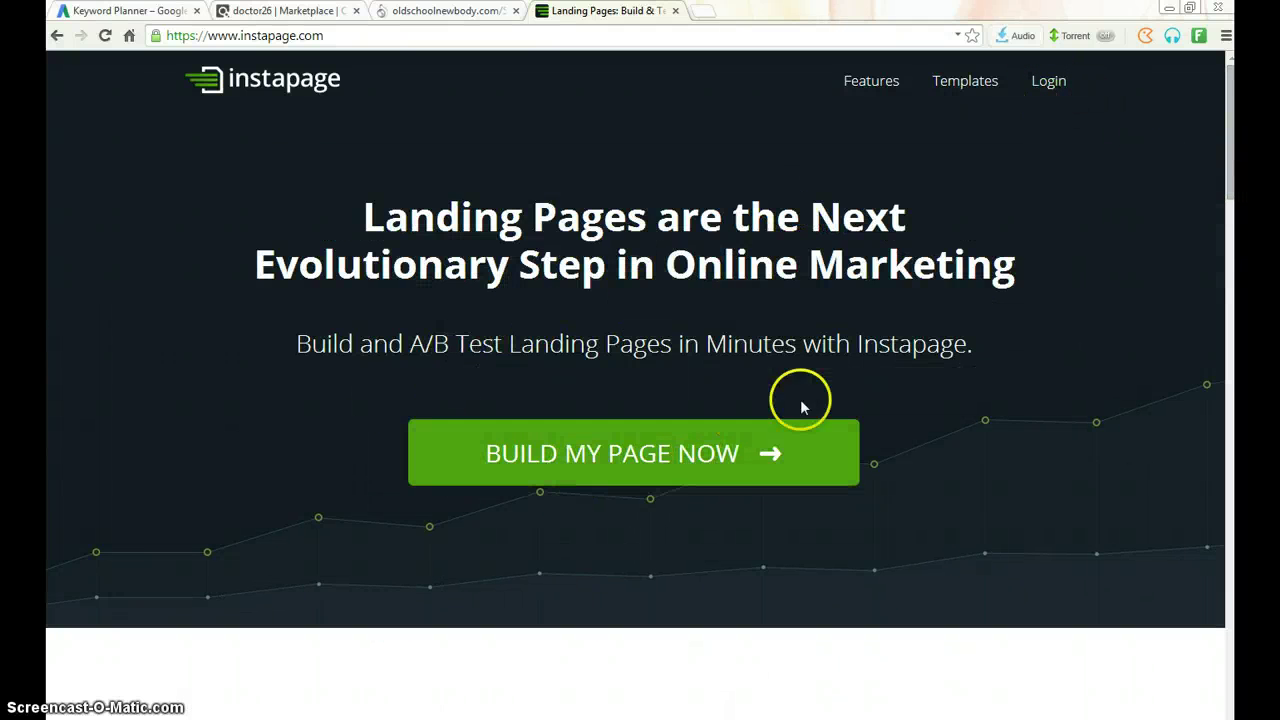
{"action": "left_click", "coordinate": [652, 453]}
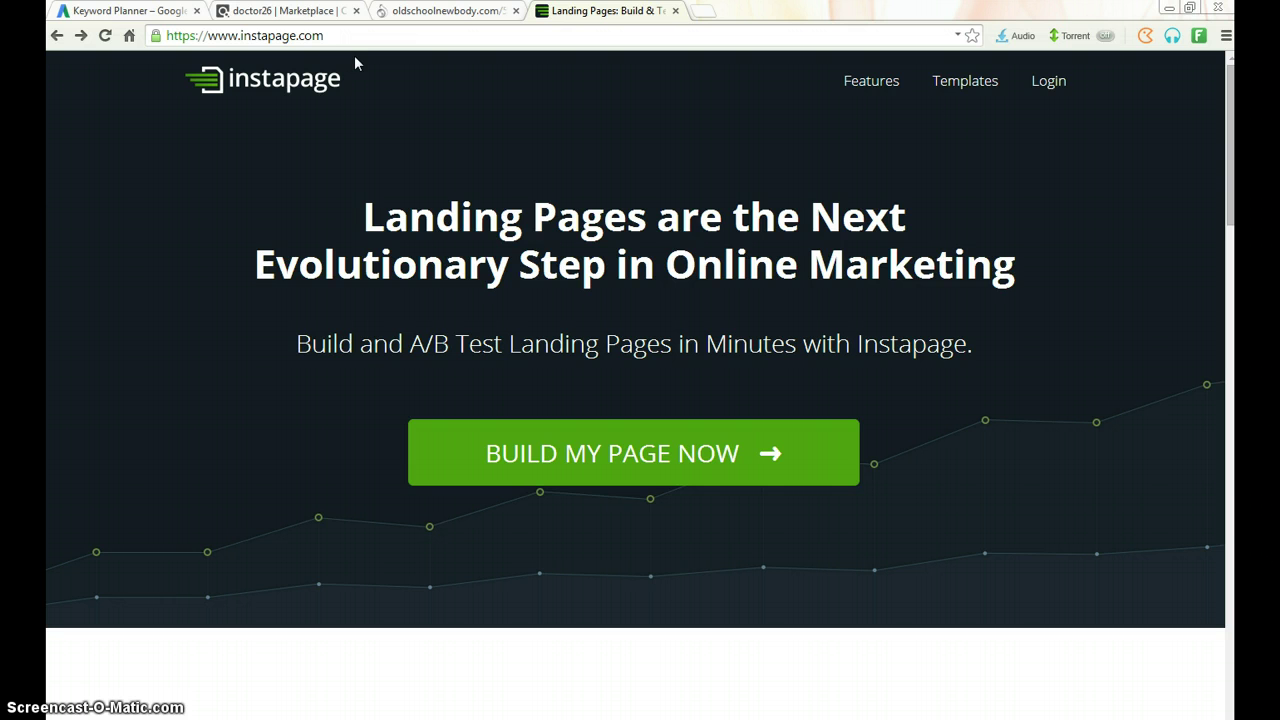
{"action": "left_click", "coordinate": [1049, 84]}
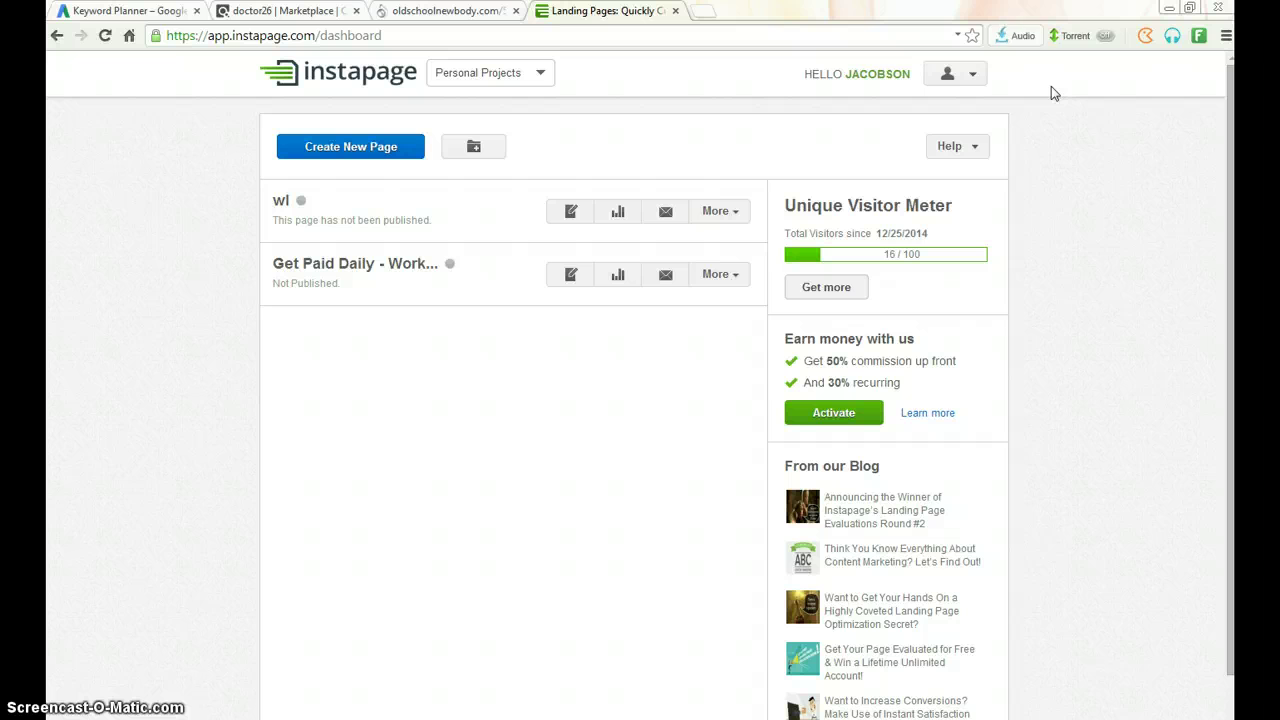
Step: Review the headline and the numbered steps on the Old School New Body sales page
{"action": "left_click", "coordinate": [445, 11]}
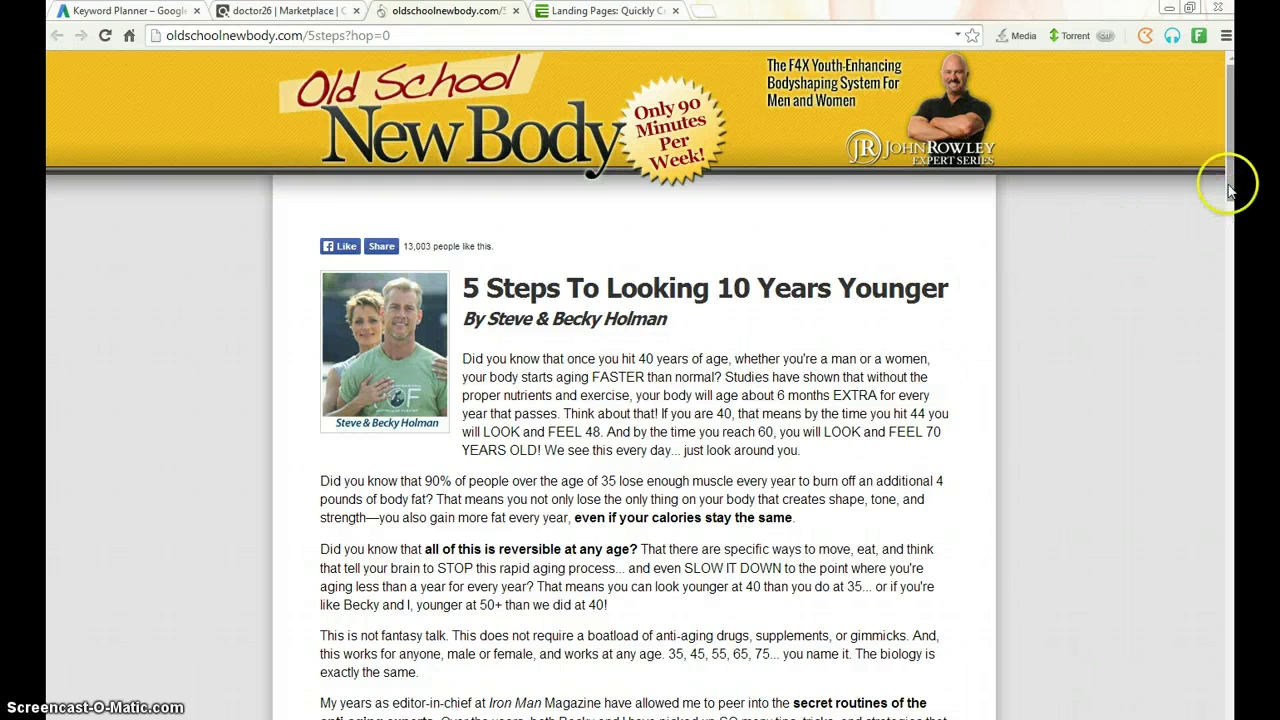
{"action": "left_click_drag", "start_coordinate": [1230, 190], "coordinate": [1224, 336]}
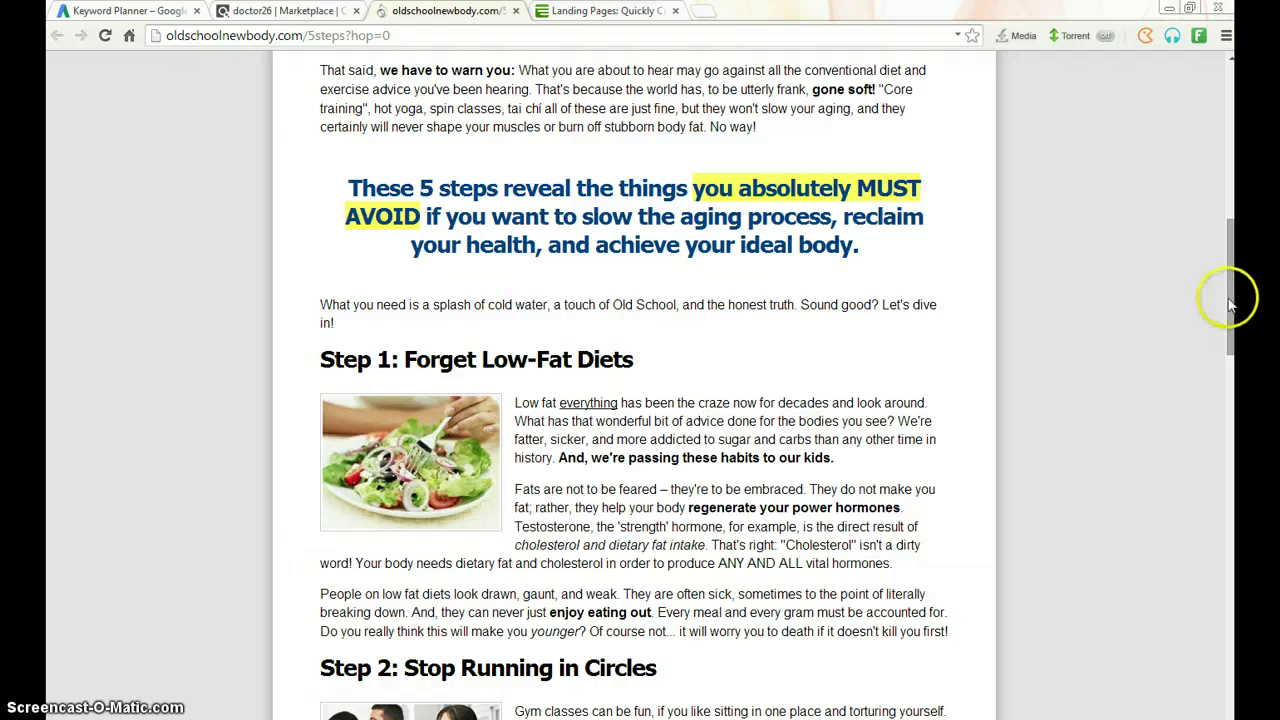
{"action": "left_click_drag", "start_coordinate": [1229, 300], "coordinate": [1217, 110]}
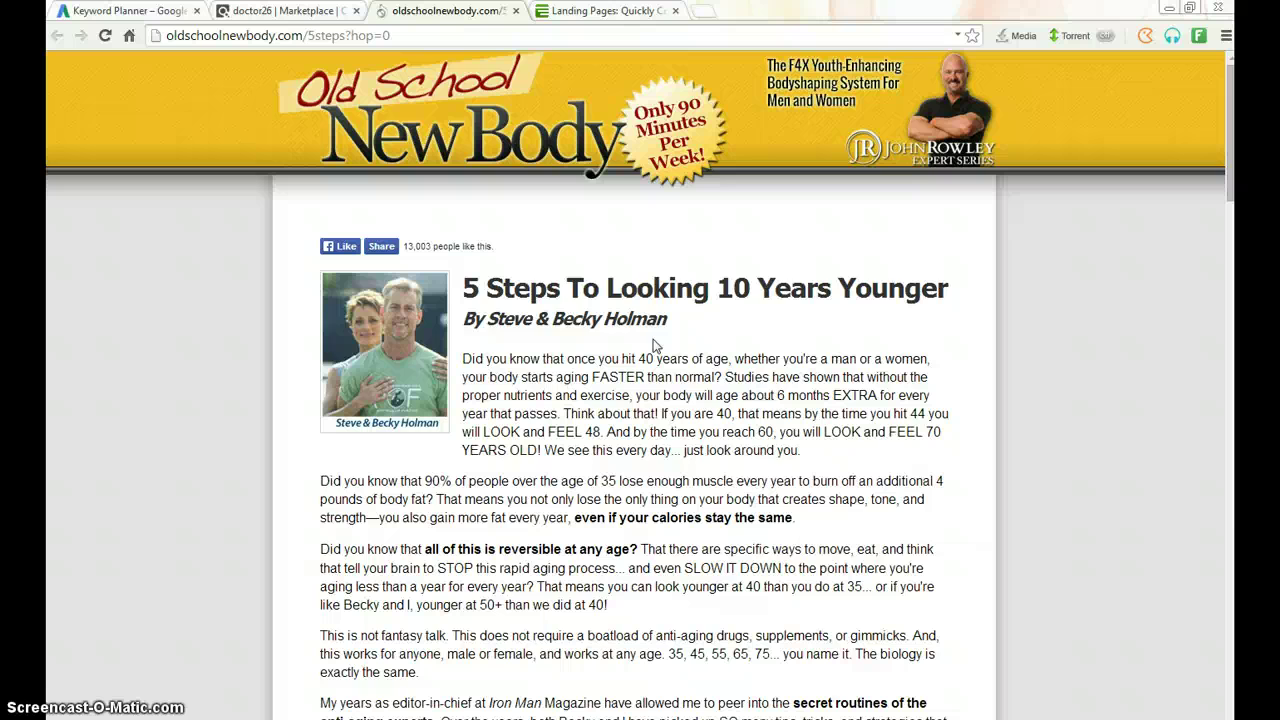
Step: Return to Instapage, start a new Page Designer page from the blank template and open its naming dialog
{"action": "key", "text": "ctrl+Tab"}
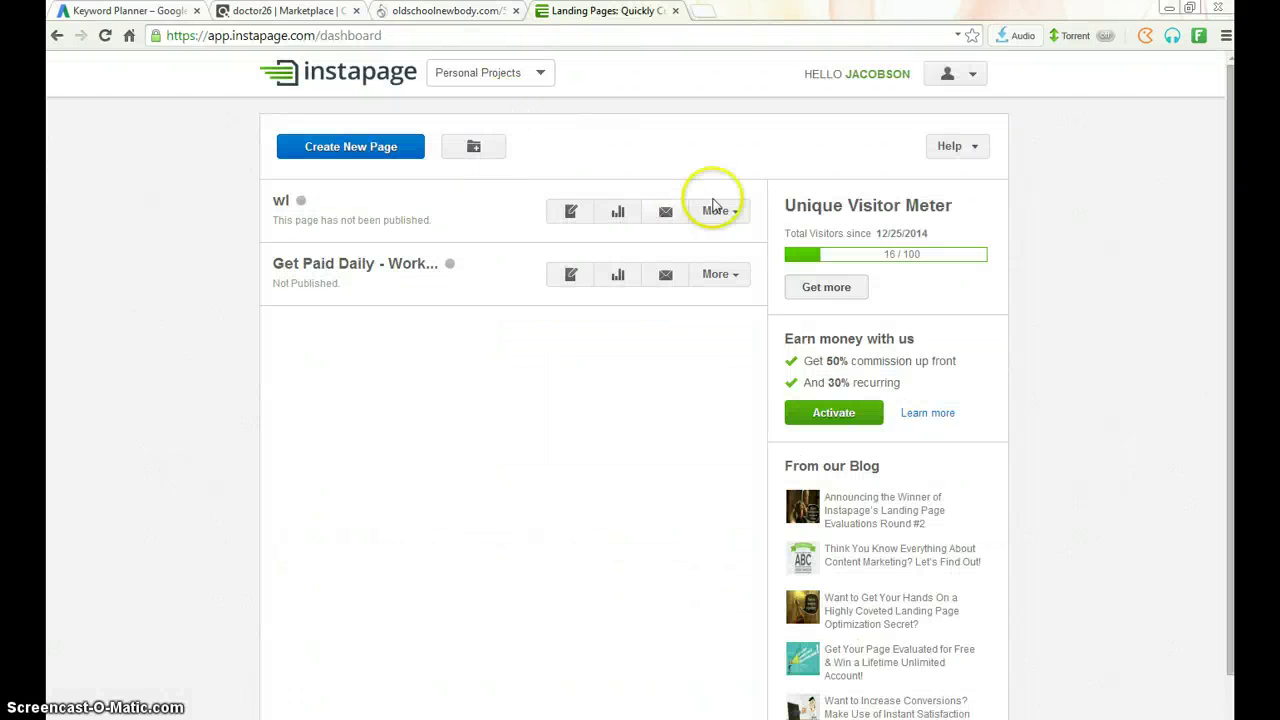
{"action": "left_click", "coordinate": [389, 156]}
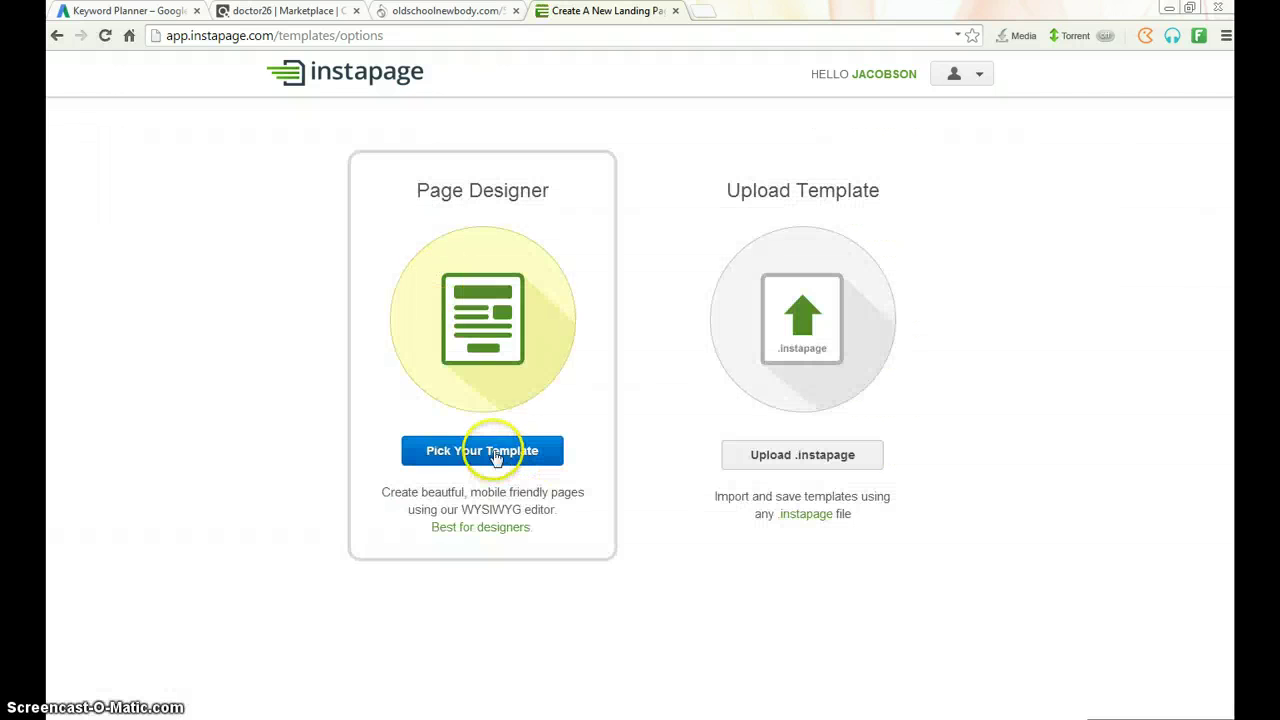
{"action": "left_click", "coordinate": [492, 455]}
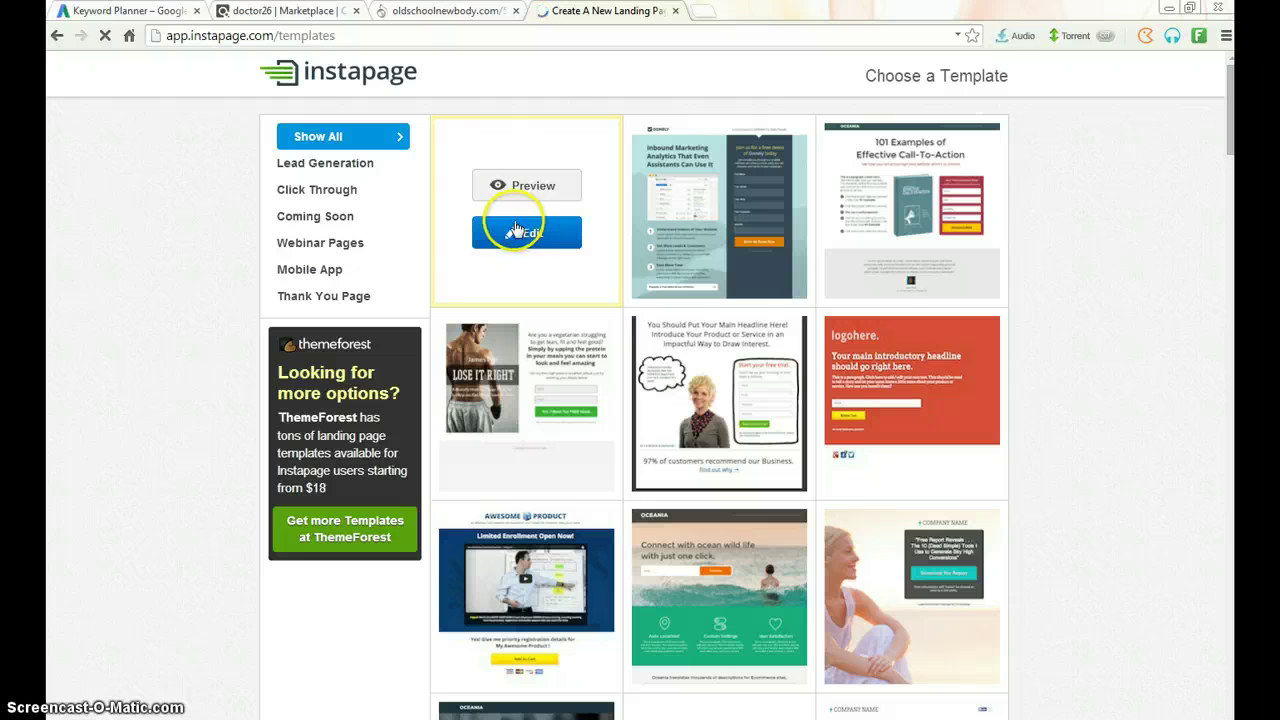
{"action": "mouse_move", "coordinate": [586, 200]}
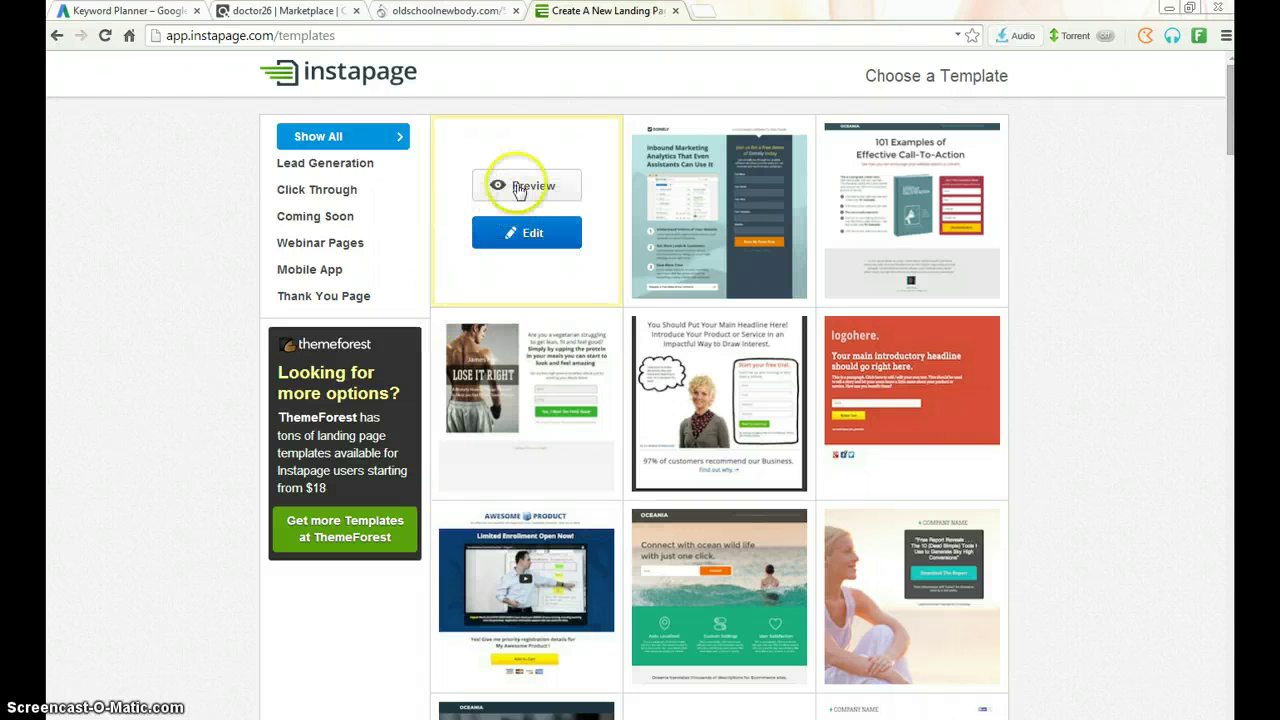
{"action": "left_click", "coordinate": [520, 196]}
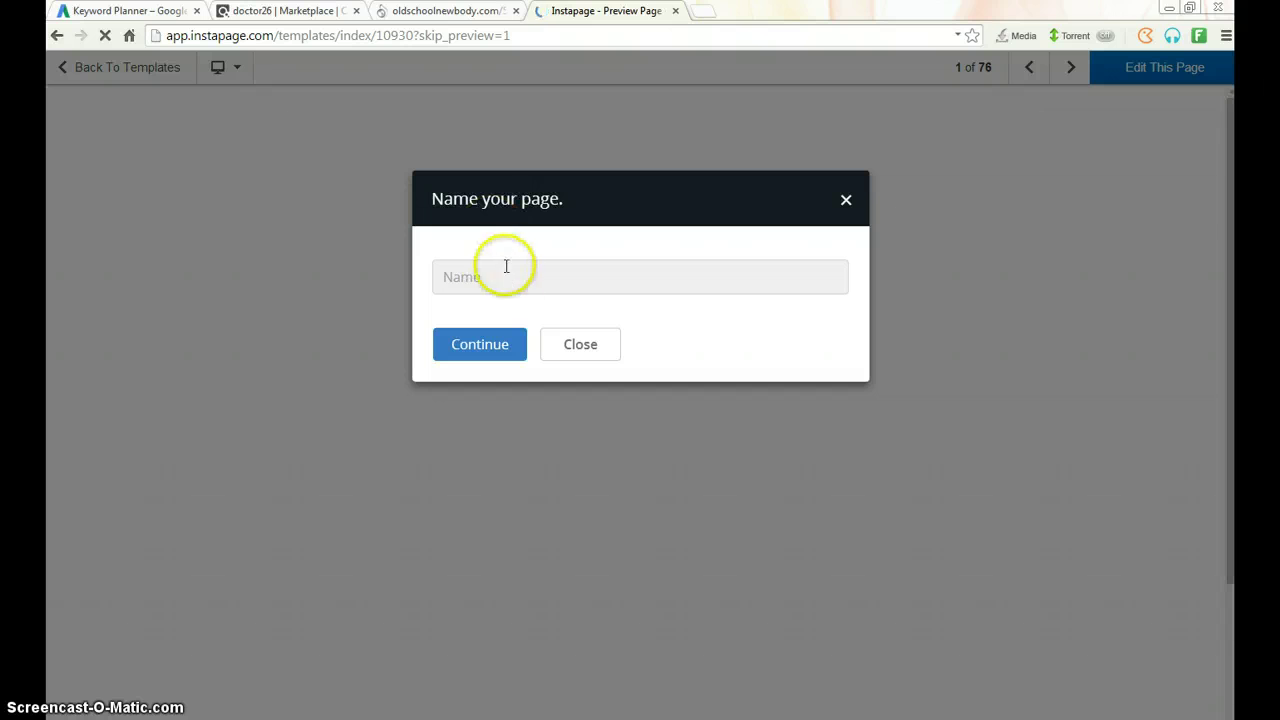
Step: Name the new page "weight Loss Product" and continue to the page builder
{"action": "left_click", "coordinate": [510, 279]}
{"action": "type", "text": "w"}
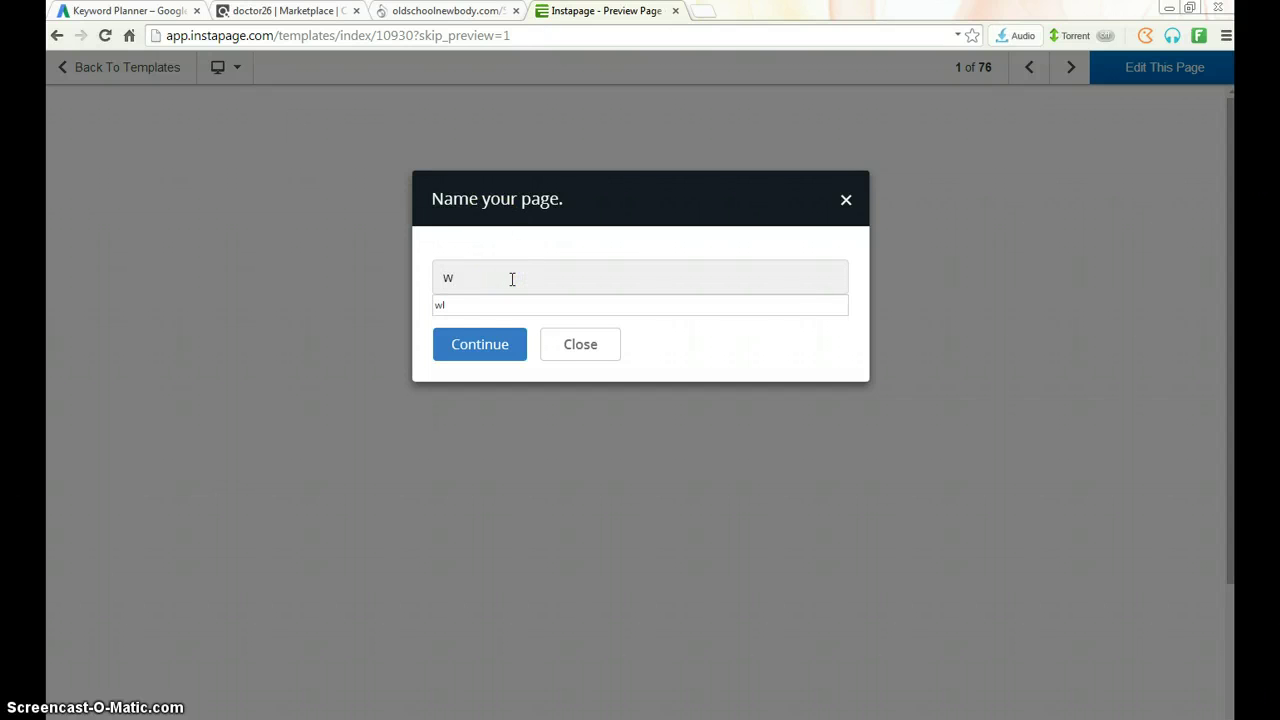
{"action": "type", "text": "eight Loss Product"}
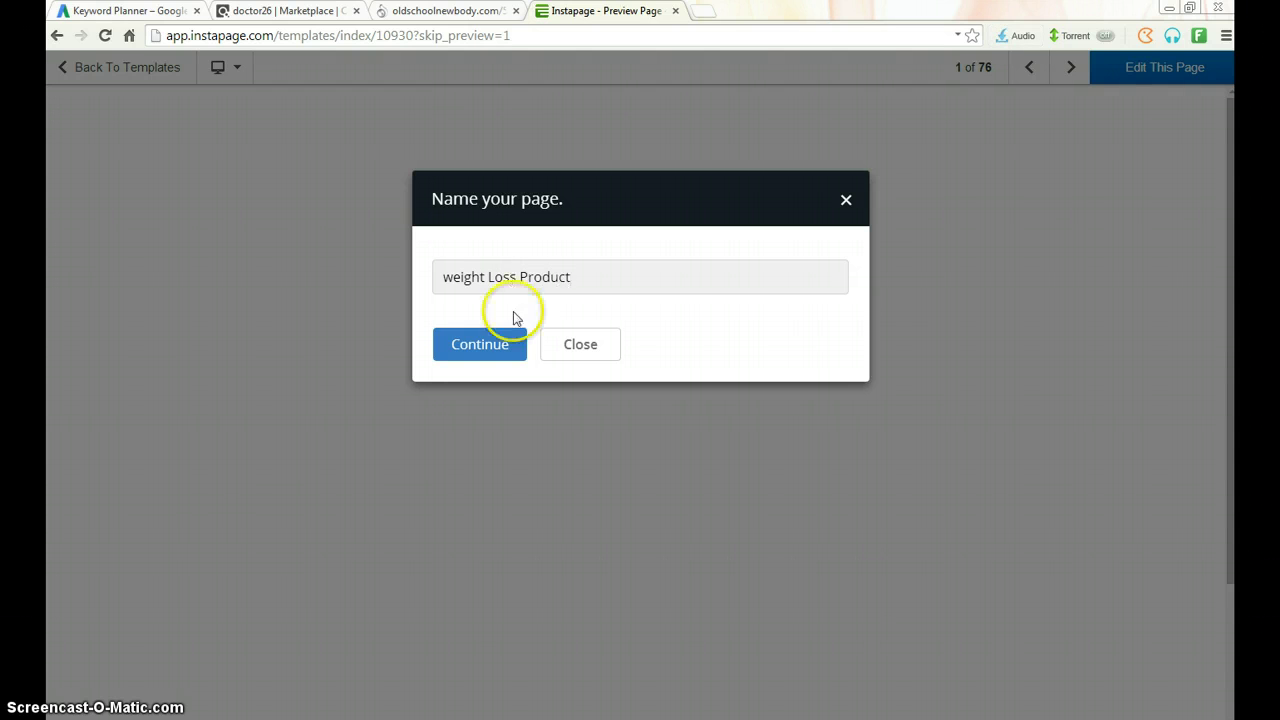
{"action": "left_click", "coordinate": [506, 344]}
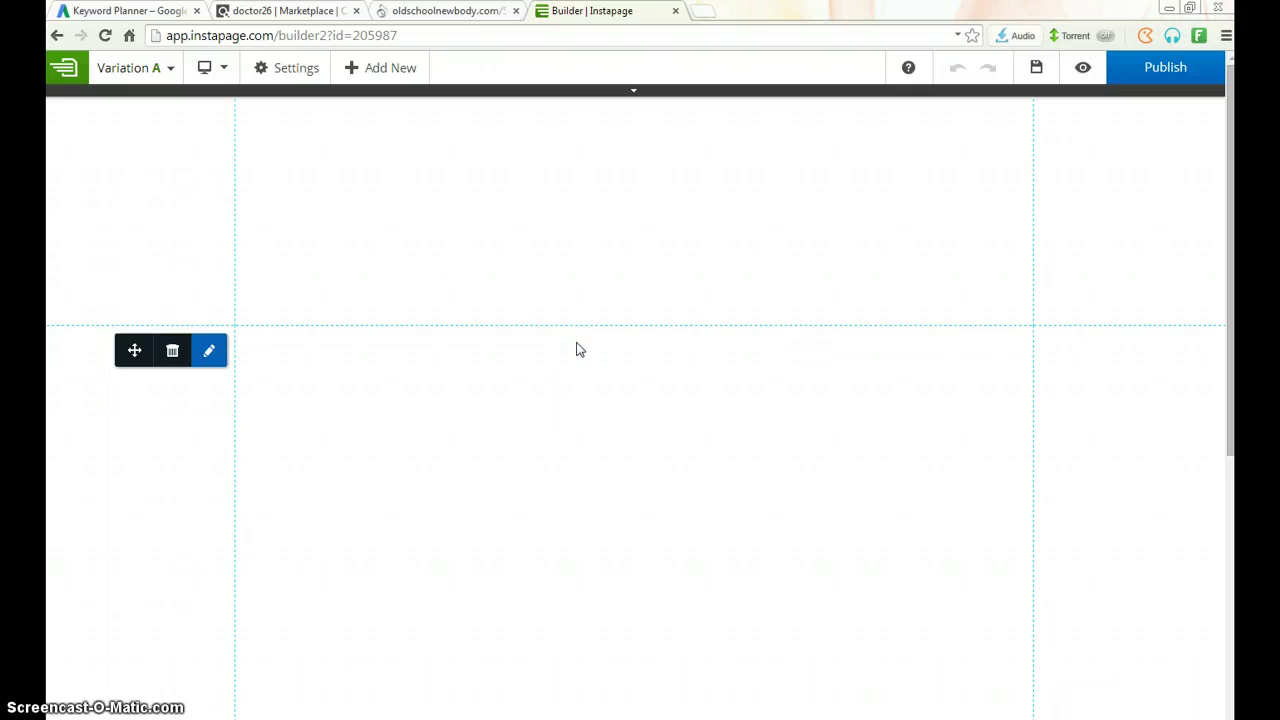
Step: Add a headline to the page, reduce the height of the first section and place the headline just below it, near the left guide
{"action": "left_click", "coordinate": [354, 67]}
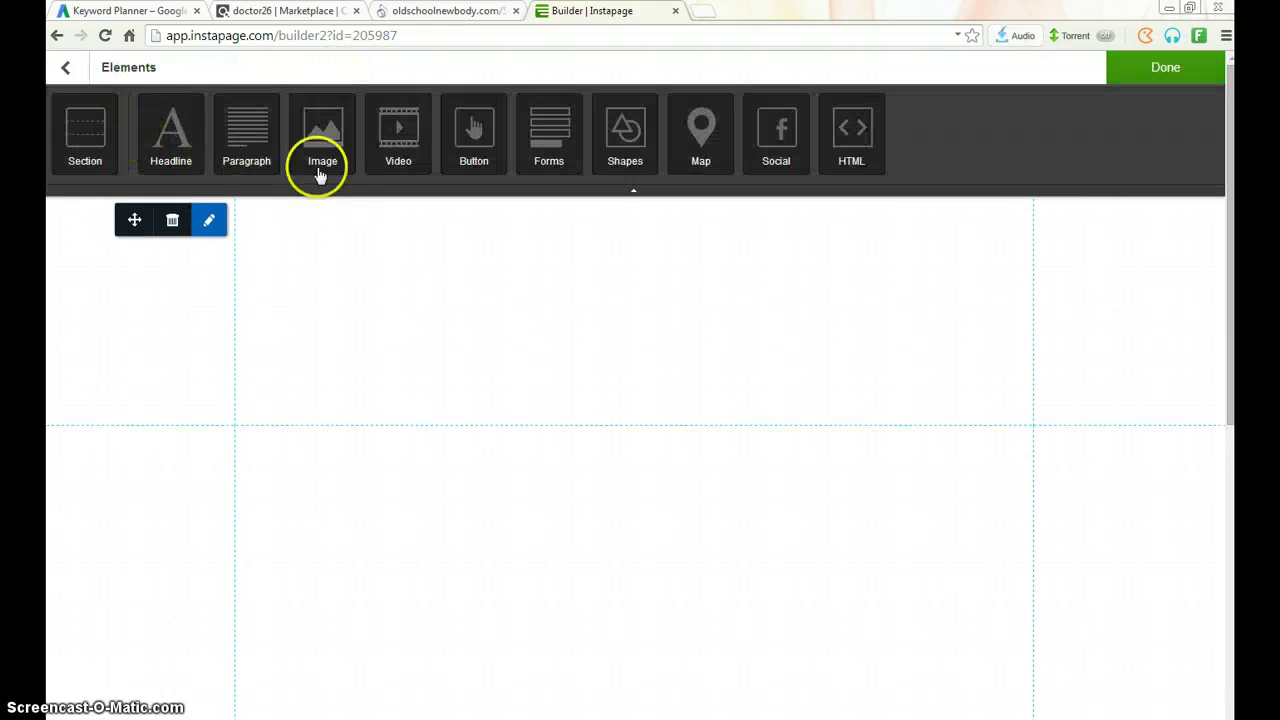
{"action": "left_click", "coordinate": [171, 145]}
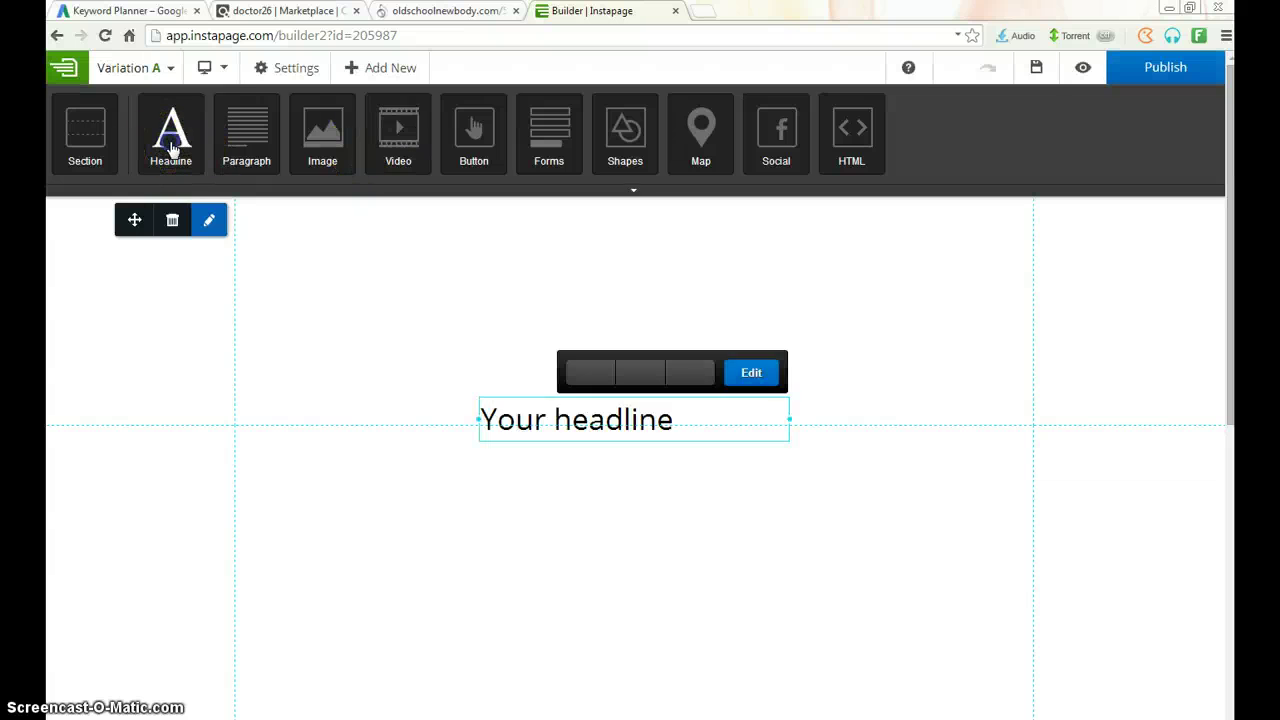
{"action": "left_click", "coordinate": [526, 274]}
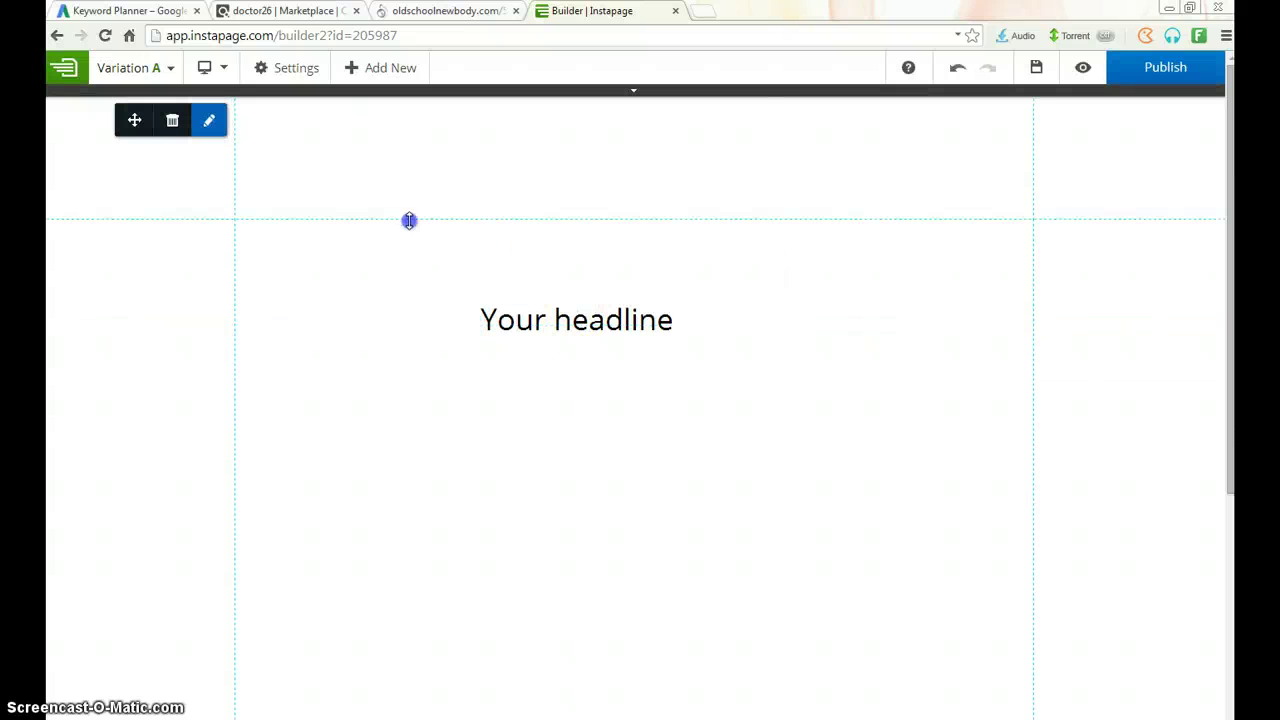
{"action": "left_click_drag", "start_coordinate": [409, 220], "coordinate": [429, 157]}
{"action": "left_click", "coordinate": [537, 320]}
{"action": "left_click_drag", "start_coordinate": [537, 320], "coordinate": [342, 201]}
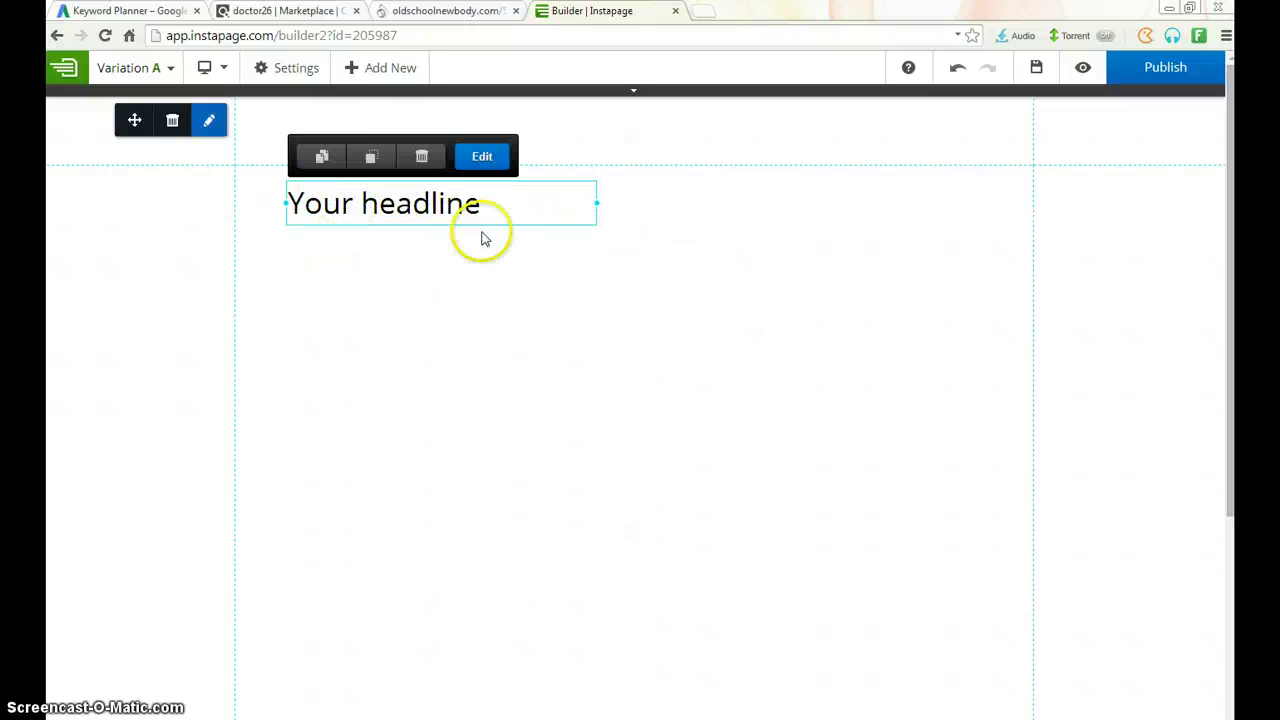
Step: Replace the placeholder headline text with "FREE!"
{"action": "left_click", "coordinate": [485, 170]}
{"action": "left_click_drag", "start_coordinate": [472, 204], "coordinate": [269, 200]}
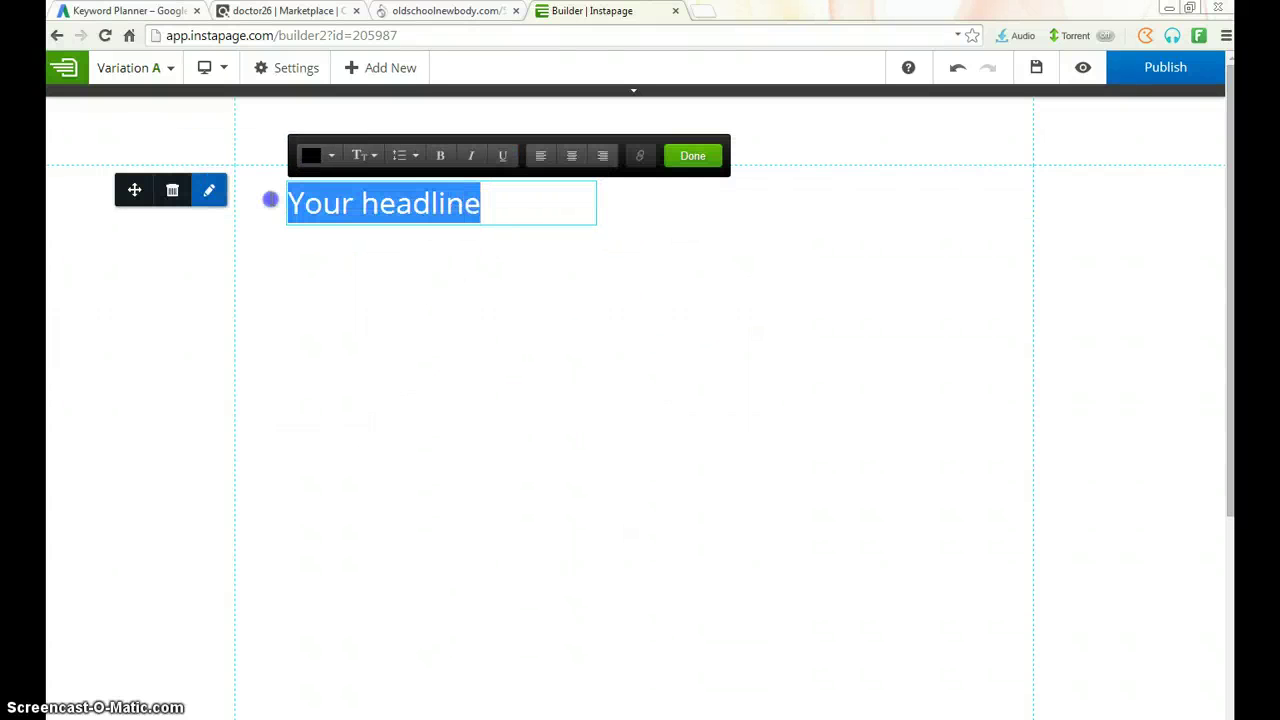
{"action": "left_click", "coordinate": [266, 200]}
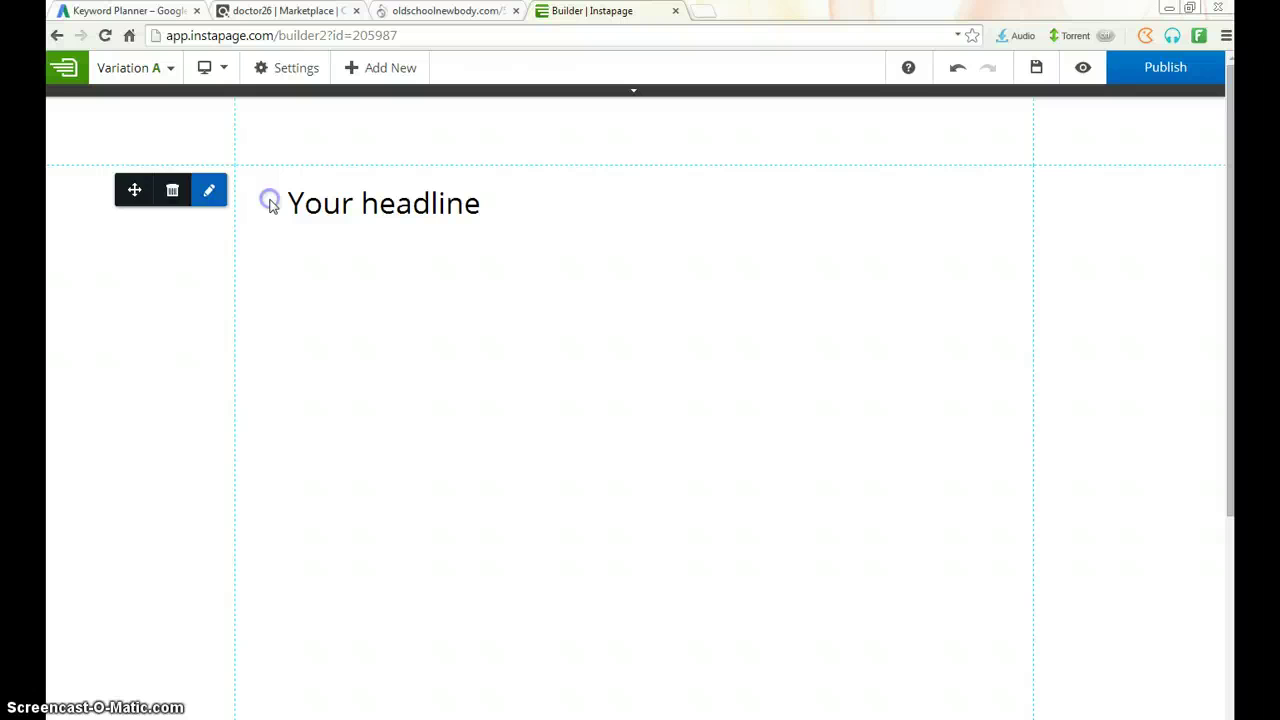
{"action": "left_click", "coordinate": [423, 206]}
{"action": "left_click", "coordinate": [488, 158]}
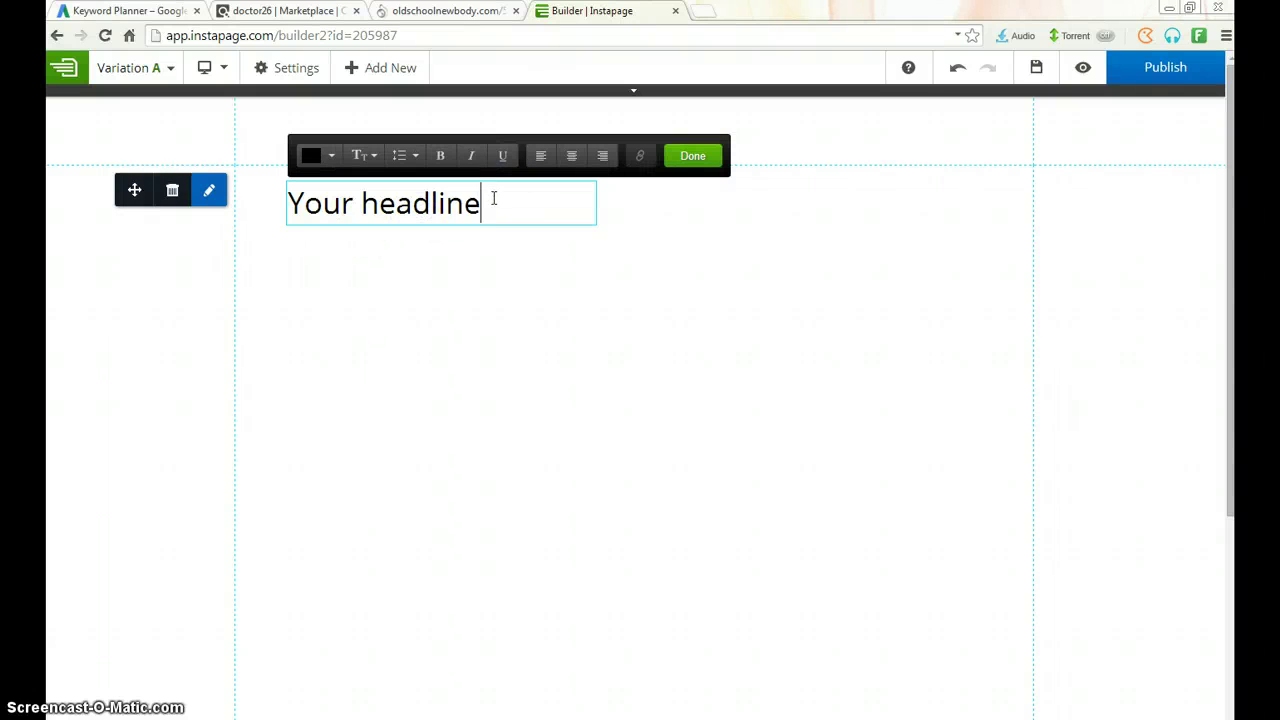
{"action": "left_click_drag", "start_coordinate": [493, 198], "coordinate": [285, 214]}
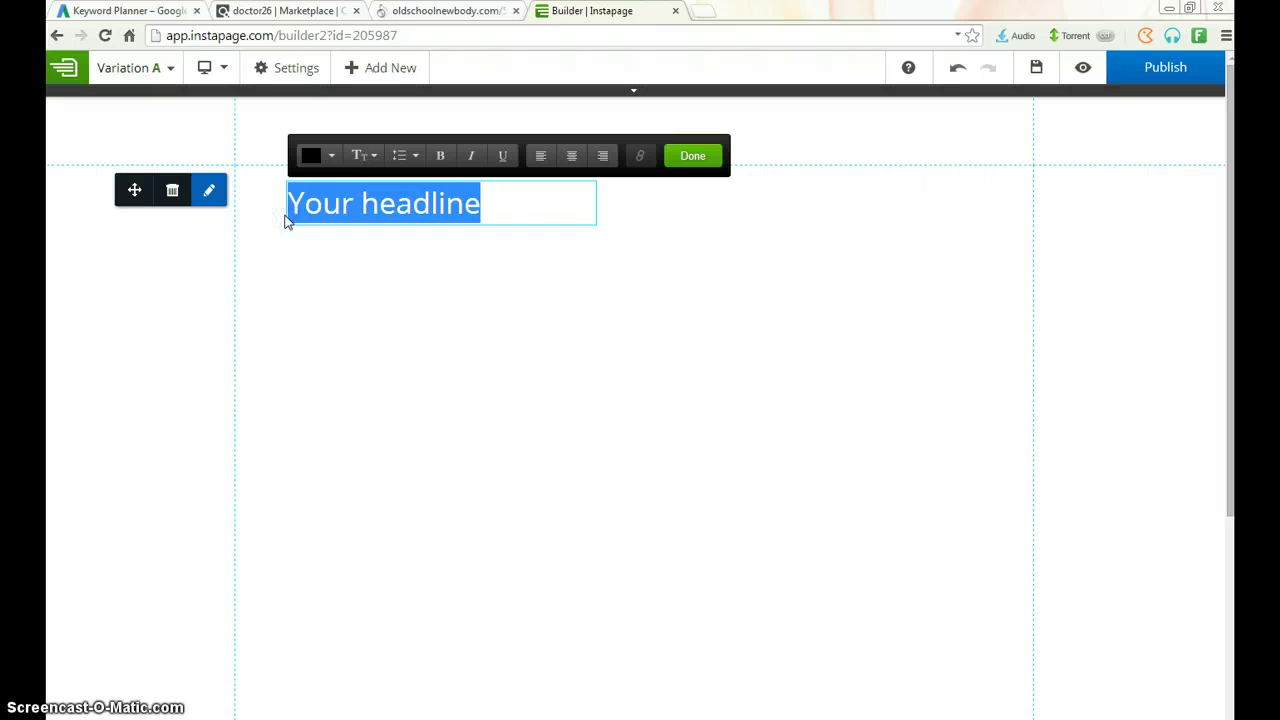
{"action": "type", "text": "FREE!"}
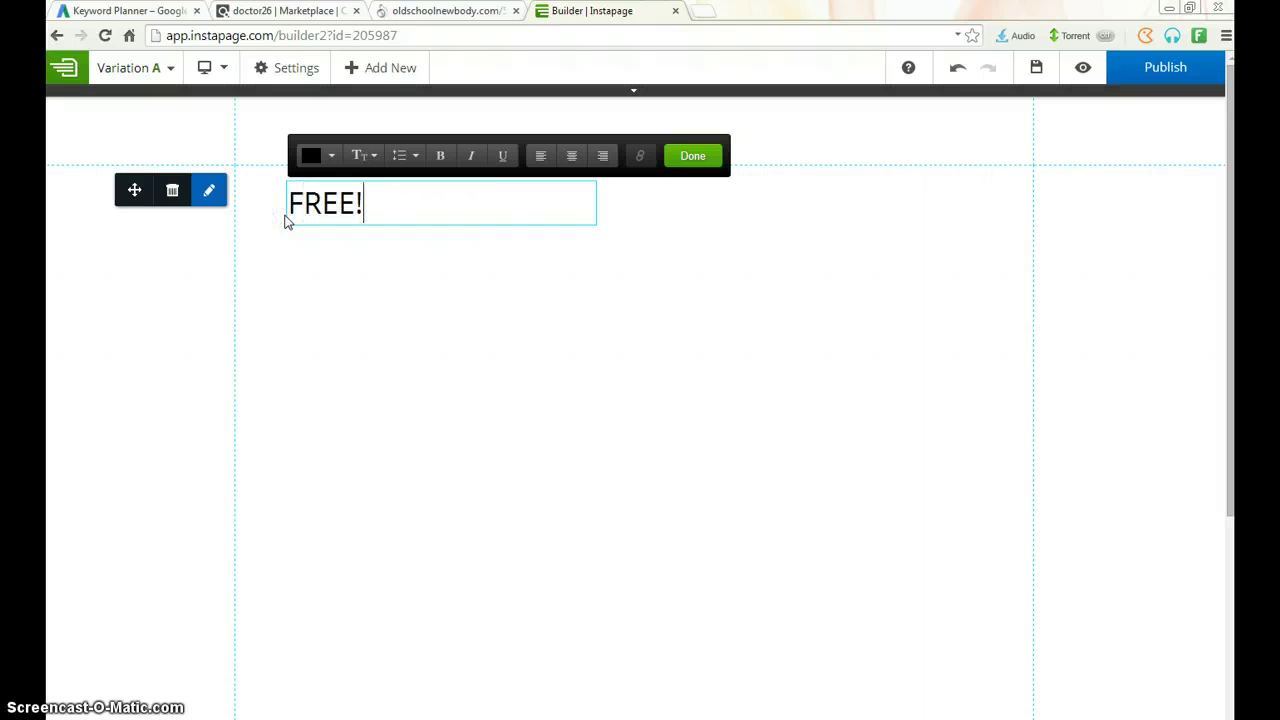
Step: Format the "FREE!" headline as bold red text in a larger font size
{"action": "left_click_drag", "start_coordinate": [386, 192], "coordinate": [296, 203]}
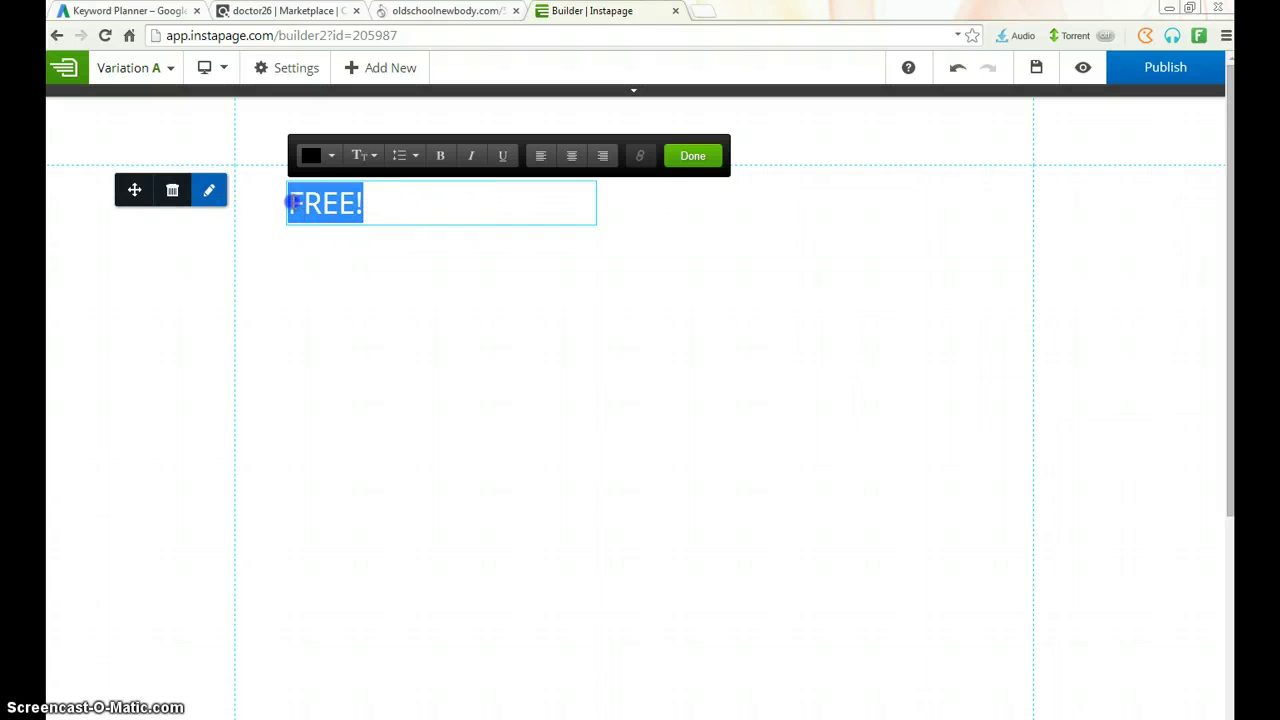
{"action": "left_click", "coordinate": [443, 156]}
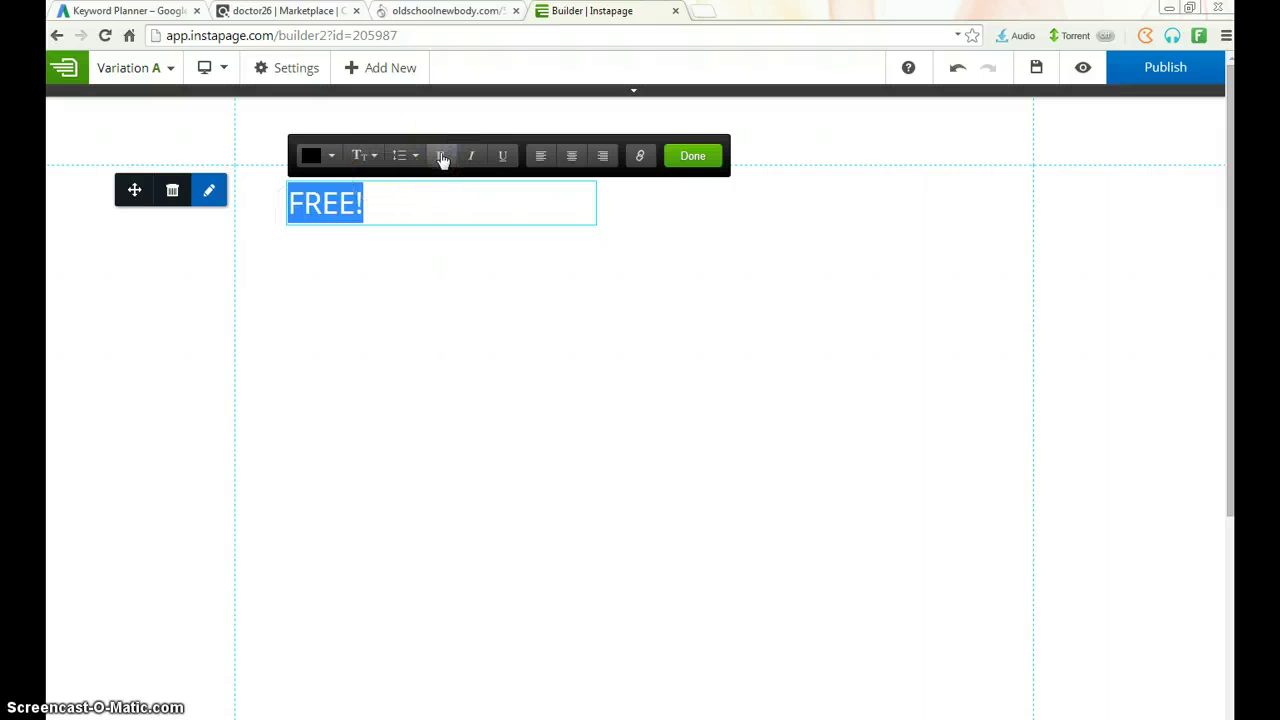
{"action": "left_click", "coordinate": [368, 157]}
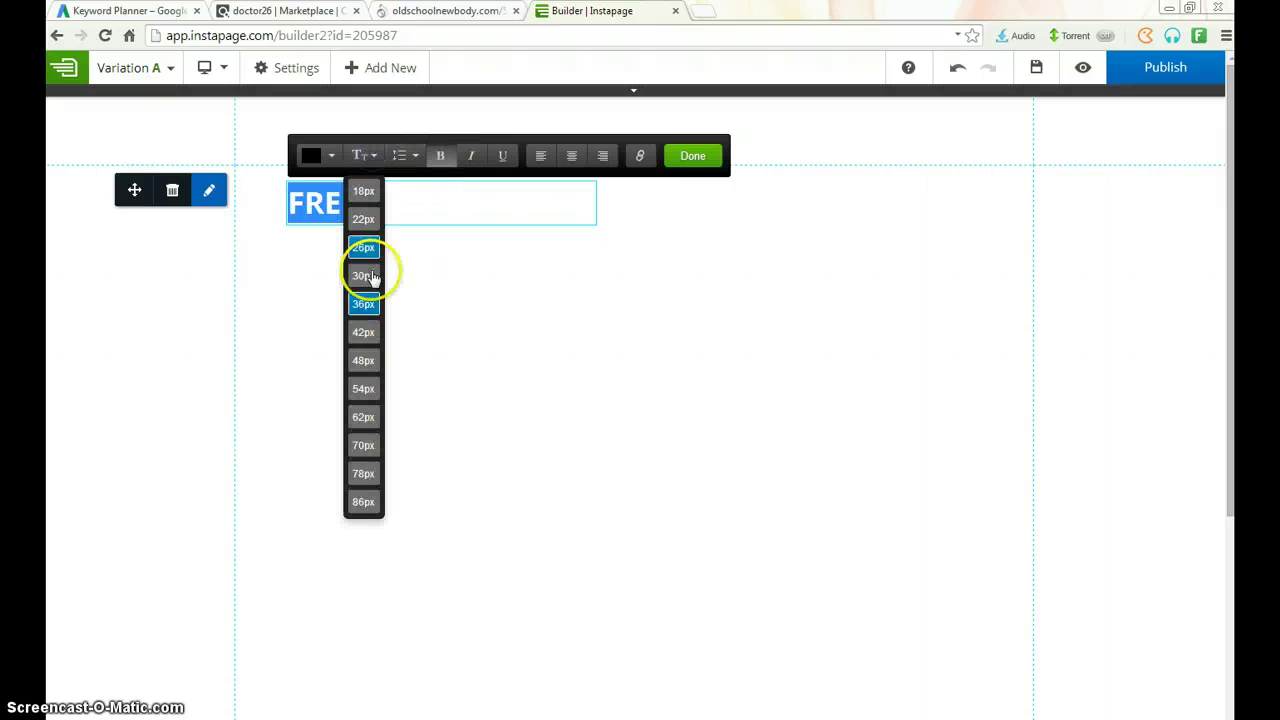
{"action": "left_click", "coordinate": [364, 390]}
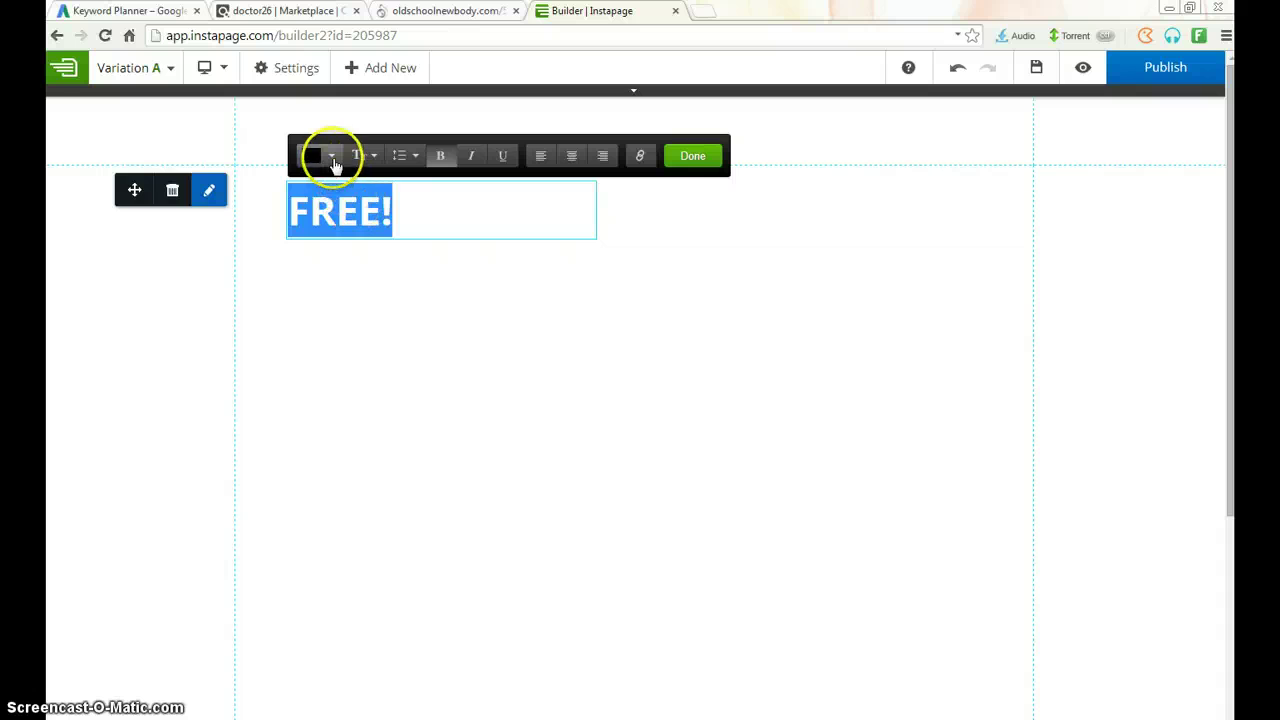
{"action": "left_click", "coordinate": [333, 160]}
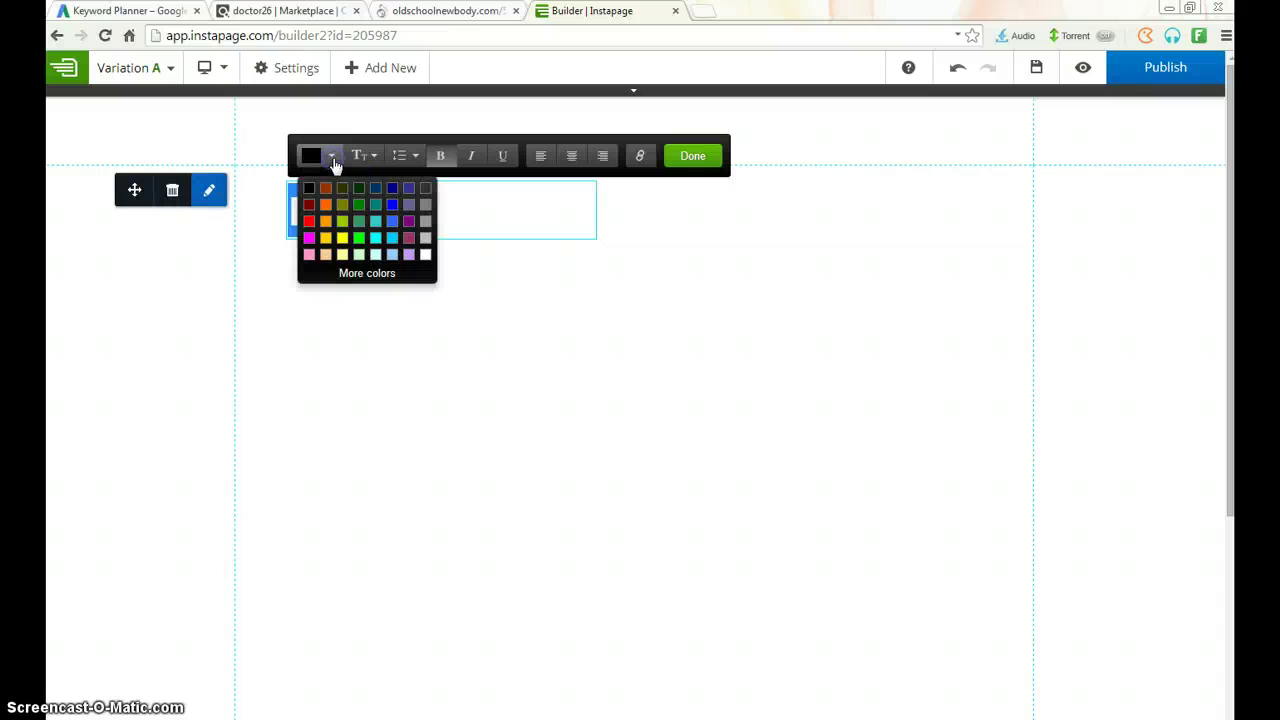
{"action": "left_click", "coordinate": [309, 221]}
{"action": "left_click", "coordinate": [521, 289]}
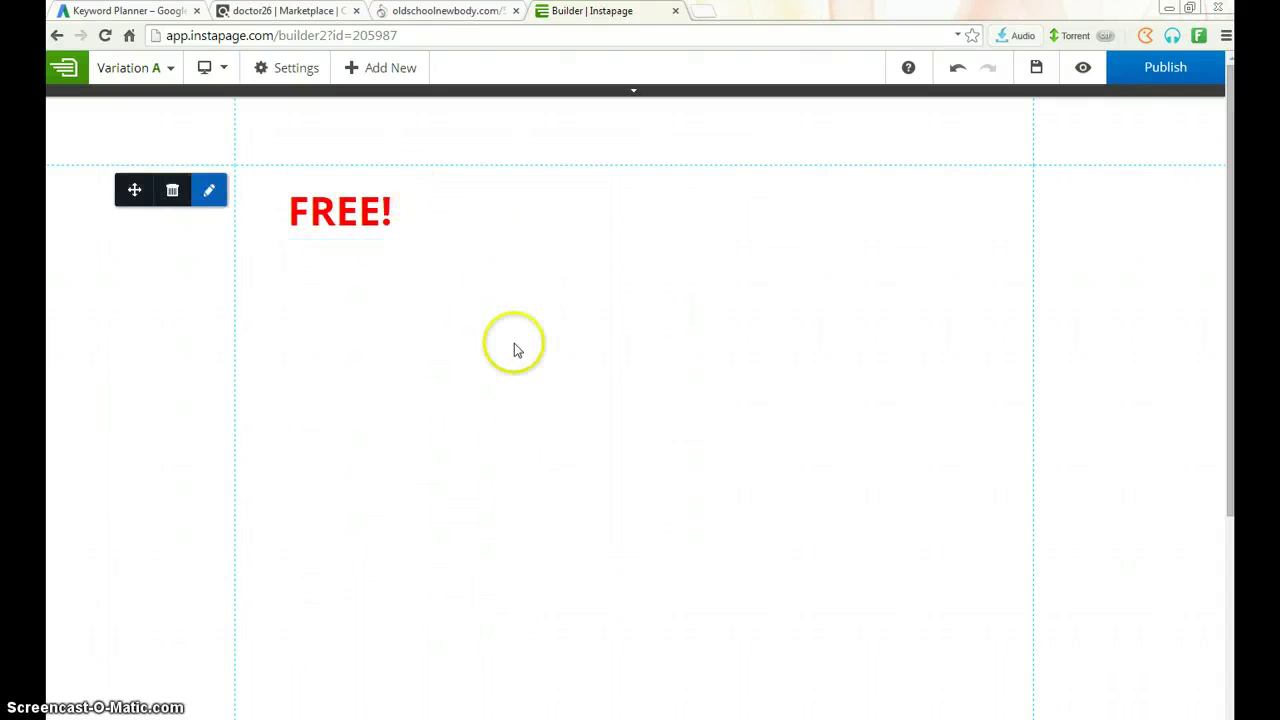
Step: Add a paragraph element and place it directly to the right of the "FREE!" headline
{"action": "left_click", "coordinate": [381, 72]}
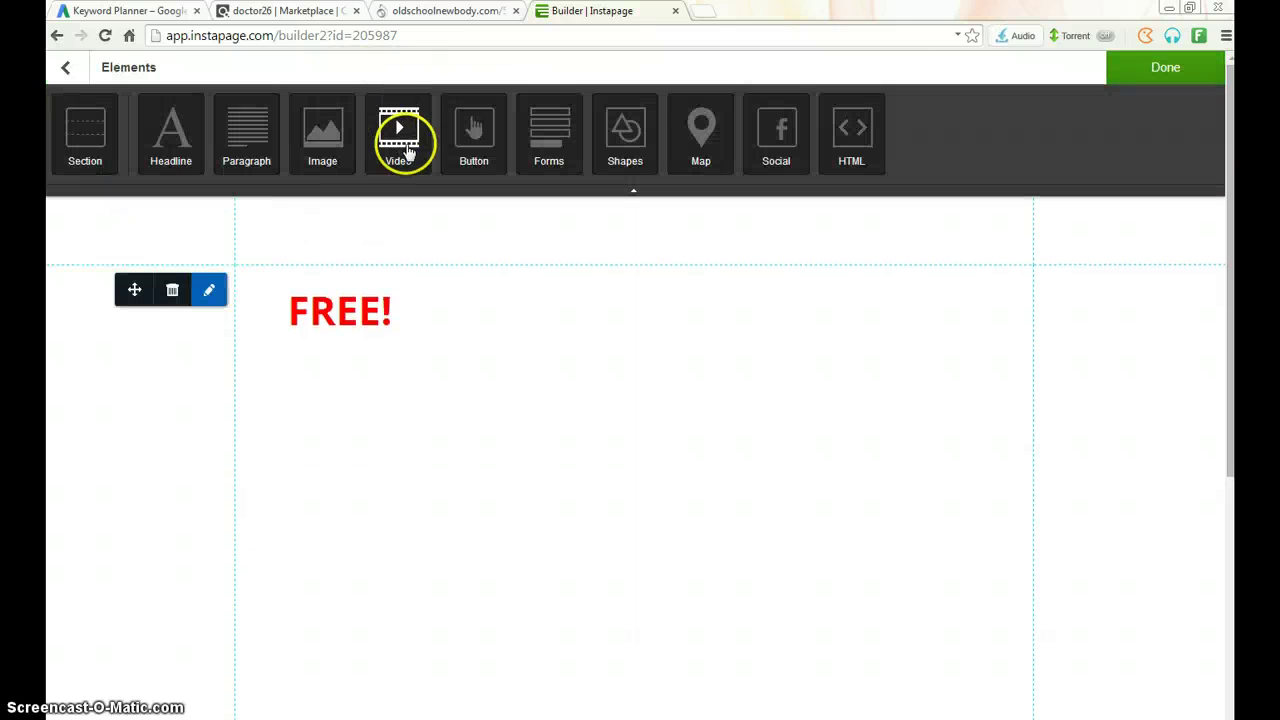
{"action": "left_click", "coordinate": [248, 152]}
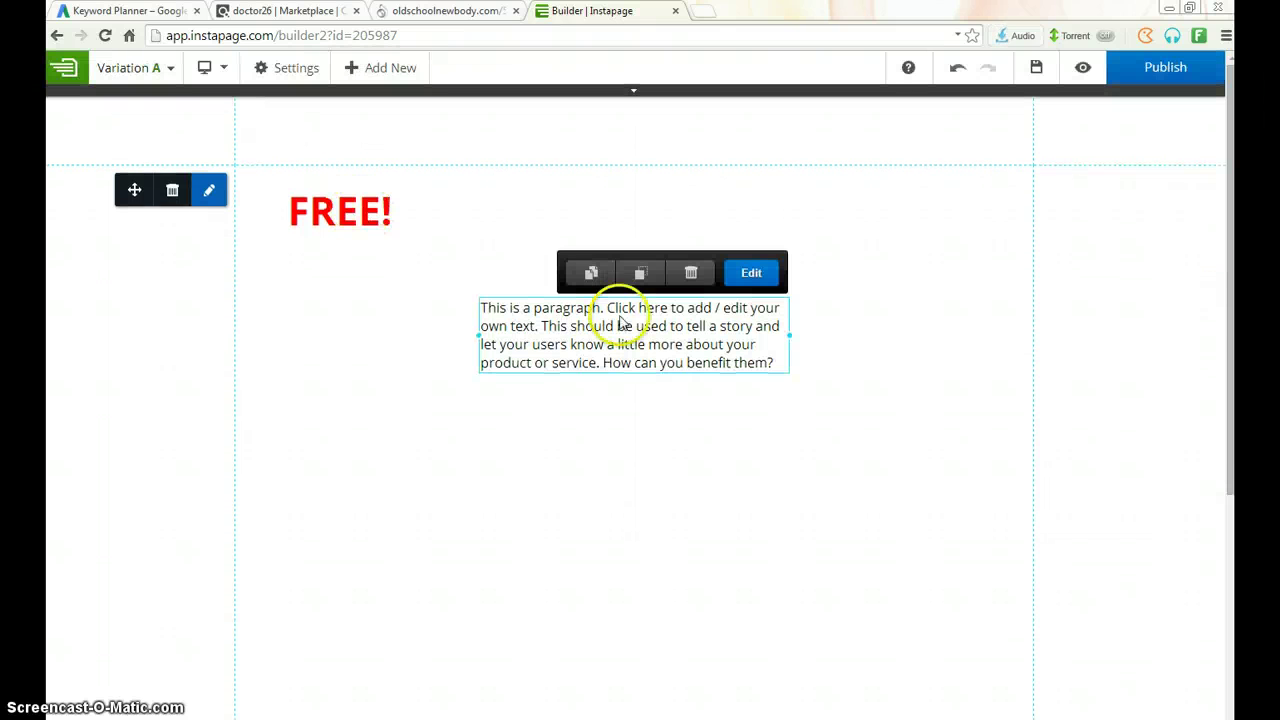
{"action": "left_click_drag", "start_coordinate": [671, 317], "coordinate": [630, 228]}
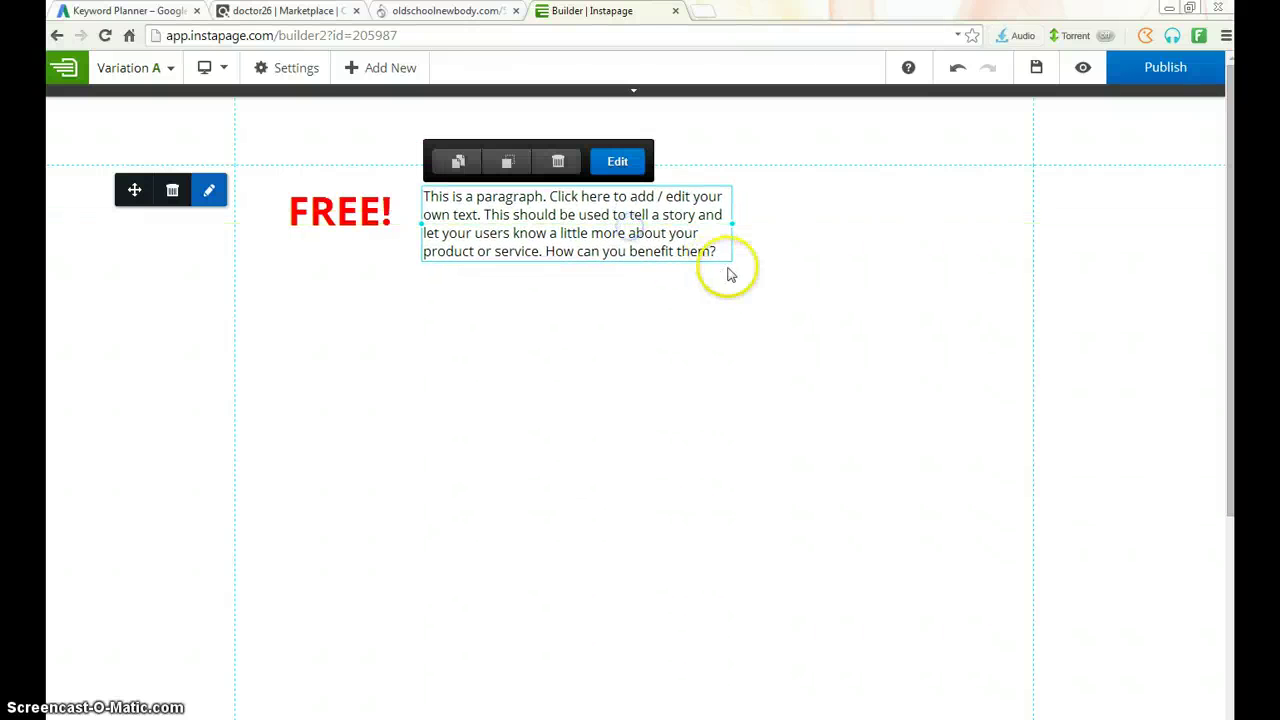
Step: Replace the paragraph with "You are About to Learn the Secrets that Most People" and "Will Never Know about Weight Loss and Looking Younger" on two lines
{"action": "left_click", "coordinate": [617, 160]}
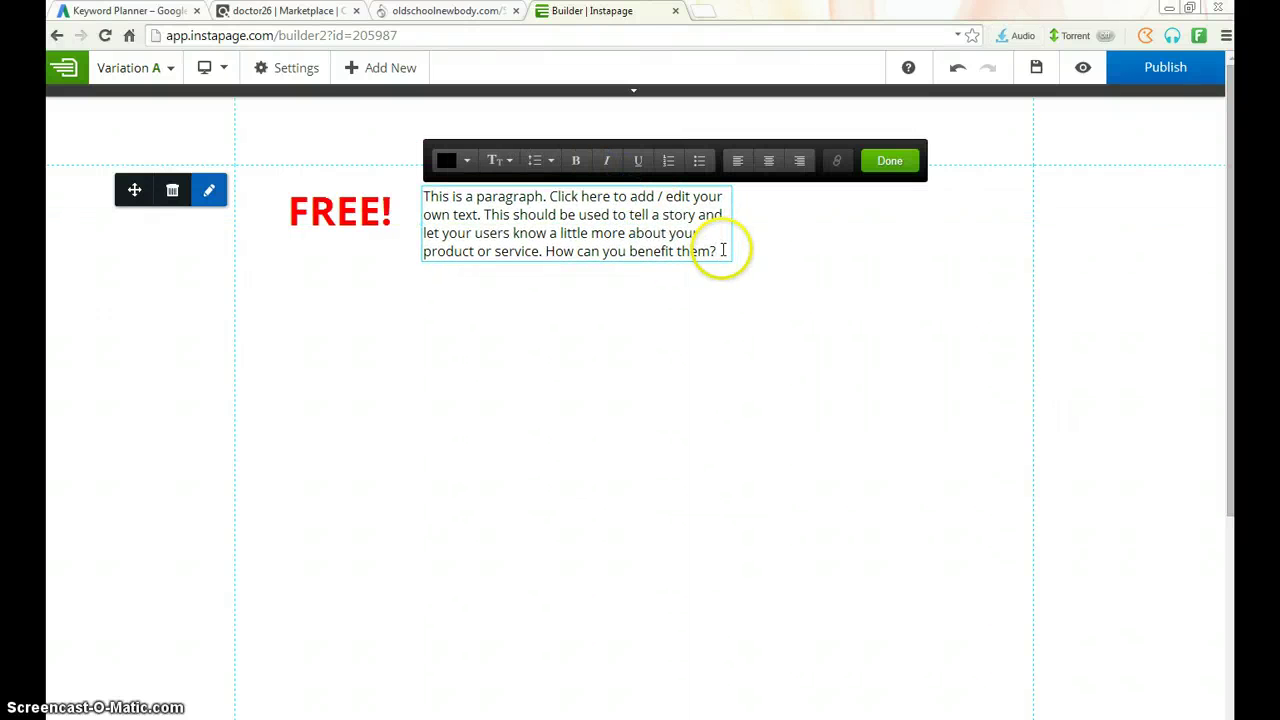
{"action": "left_click_drag", "start_coordinate": [720, 251], "coordinate": [437, 196]}
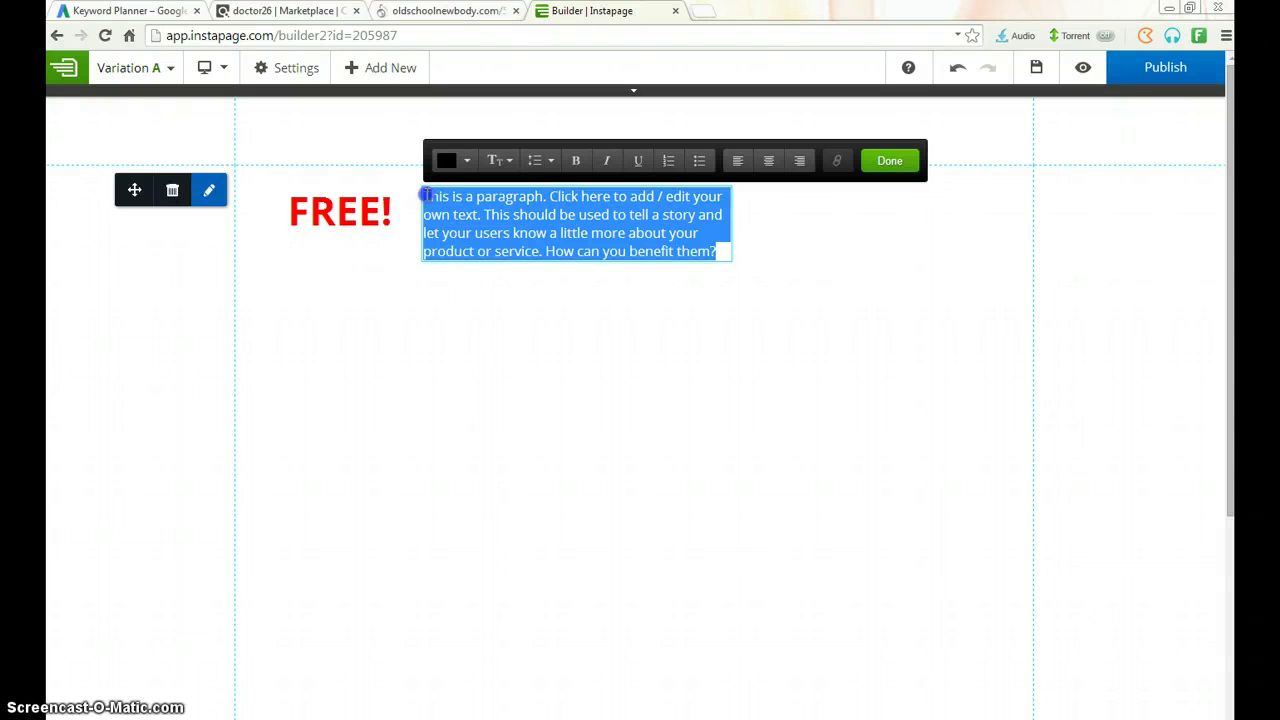
{"action": "key", "text": "BackSpace"}
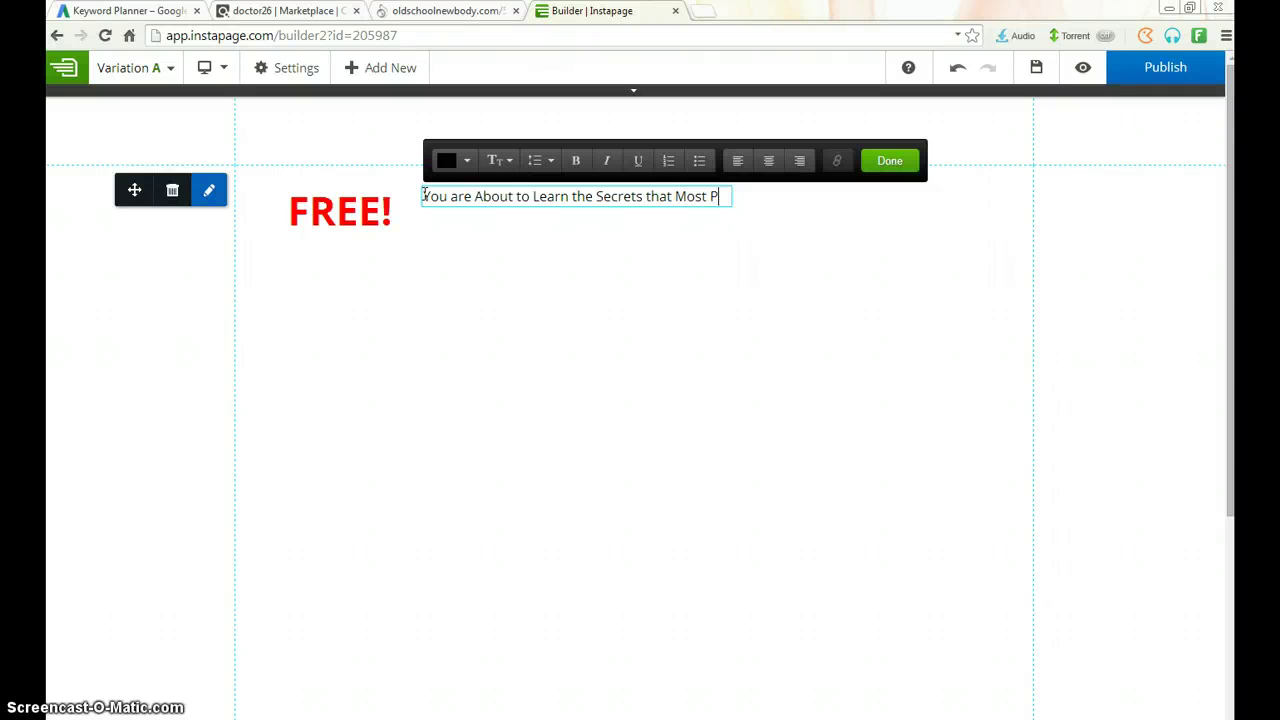
{"action": "type", "text": "eople"}
{"action": "key", "text": "Return"}
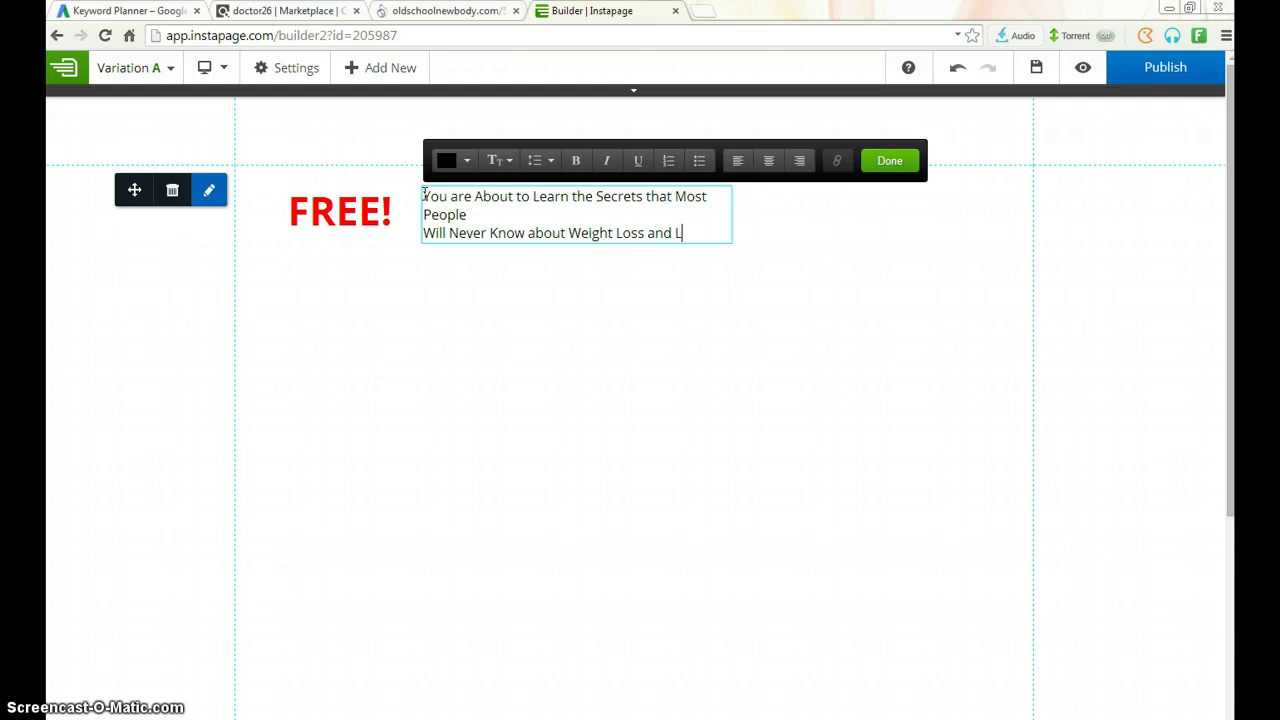
{"action": "type", "text": "Younger"}
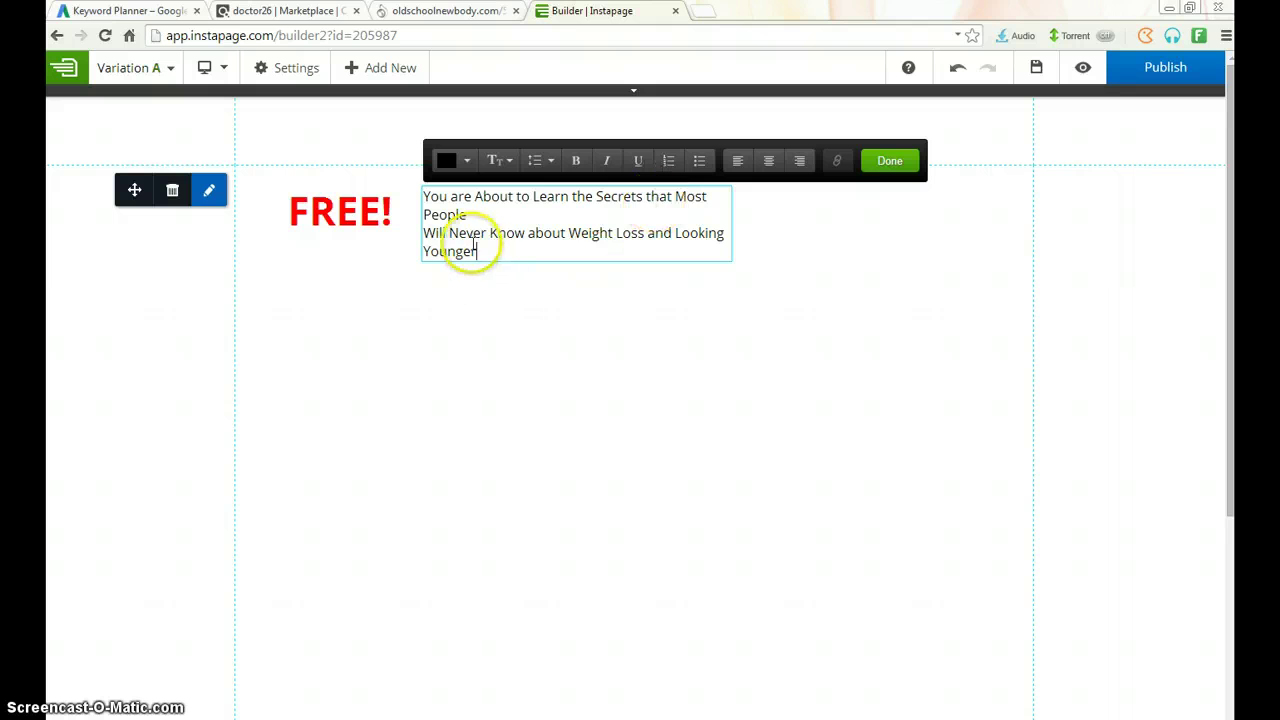
Step: Make the whole paragraph bold and widen its text box so the wording fits on two lines
{"action": "left_click_drag", "start_coordinate": [491, 257], "coordinate": [421, 196]}
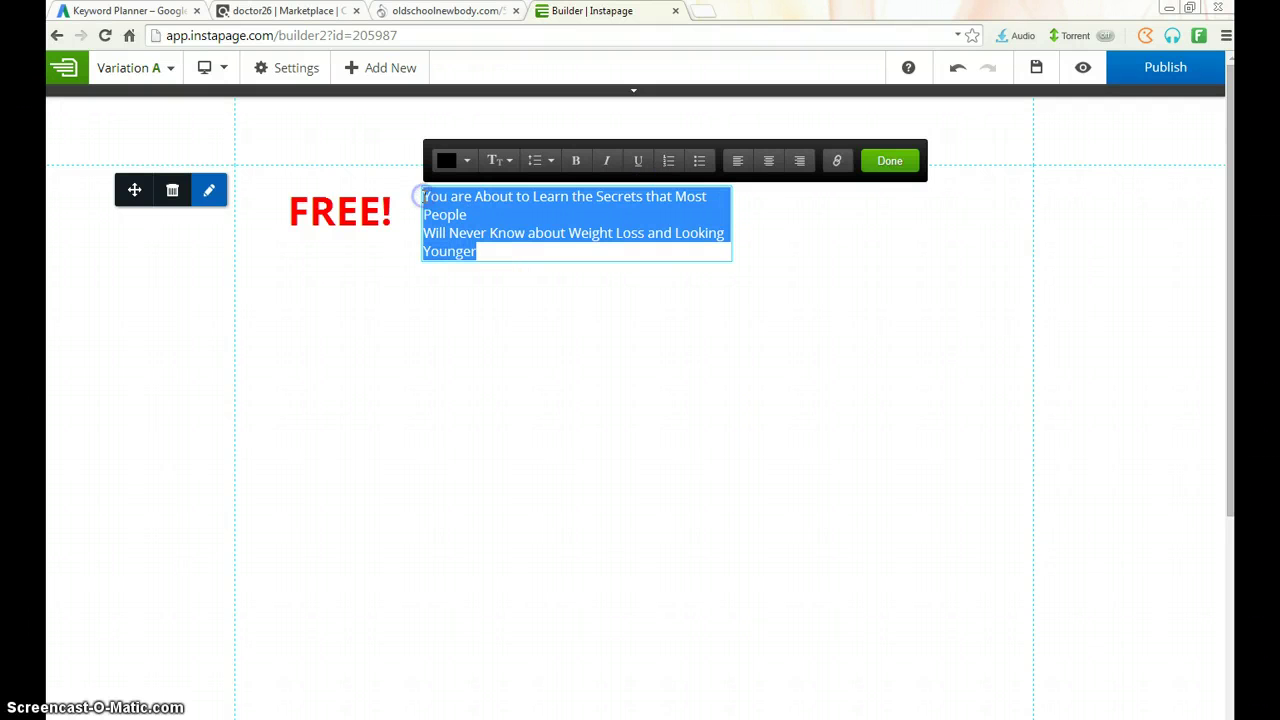
{"action": "left_click", "coordinate": [577, 163]}
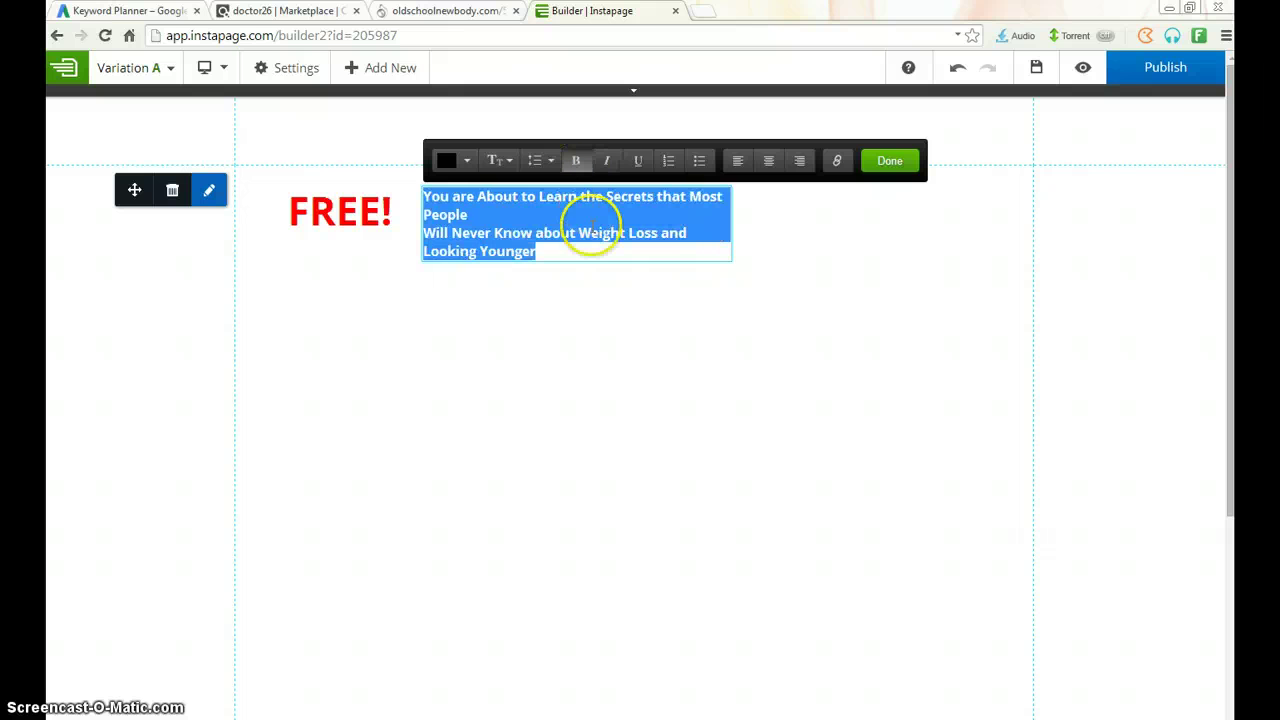
{"action": "left_click", "coordinate": [620, 287]}
{"action": "left_click", "coordinate": [531, 188]}
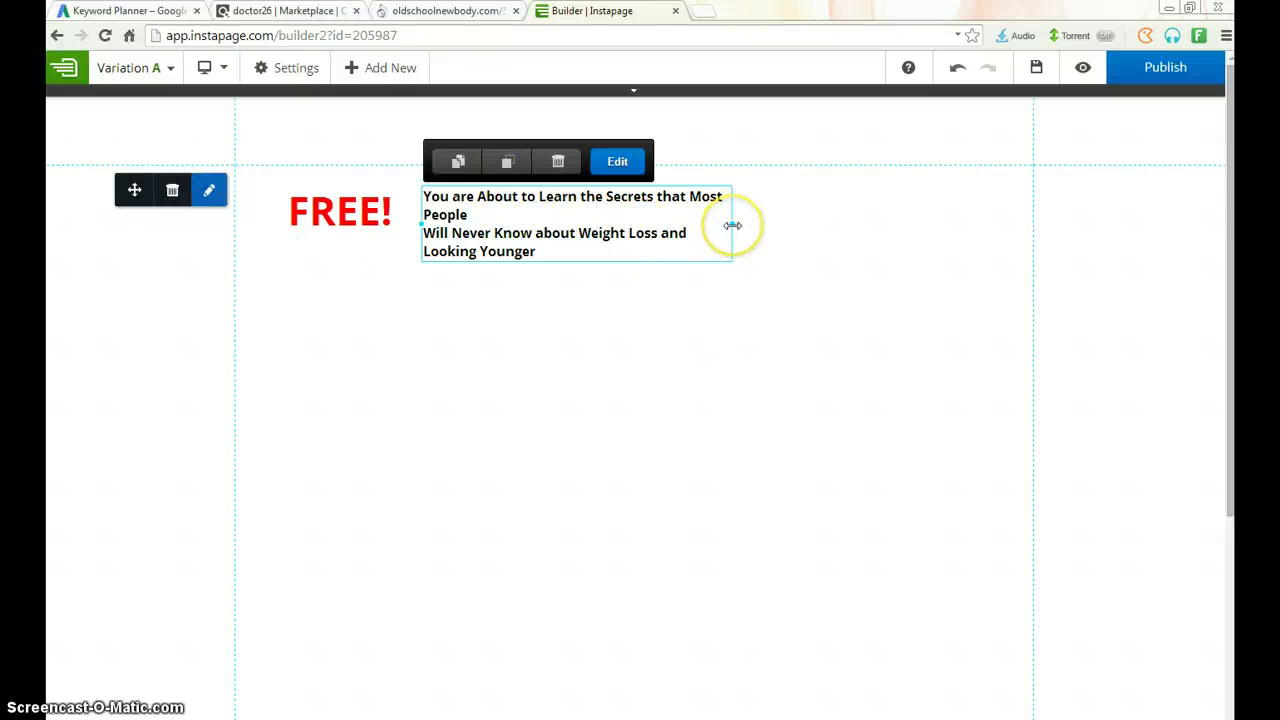
{"action": "left_click_drag", "start_coordinate": [733, 224], "coordinate": [823, 234]}
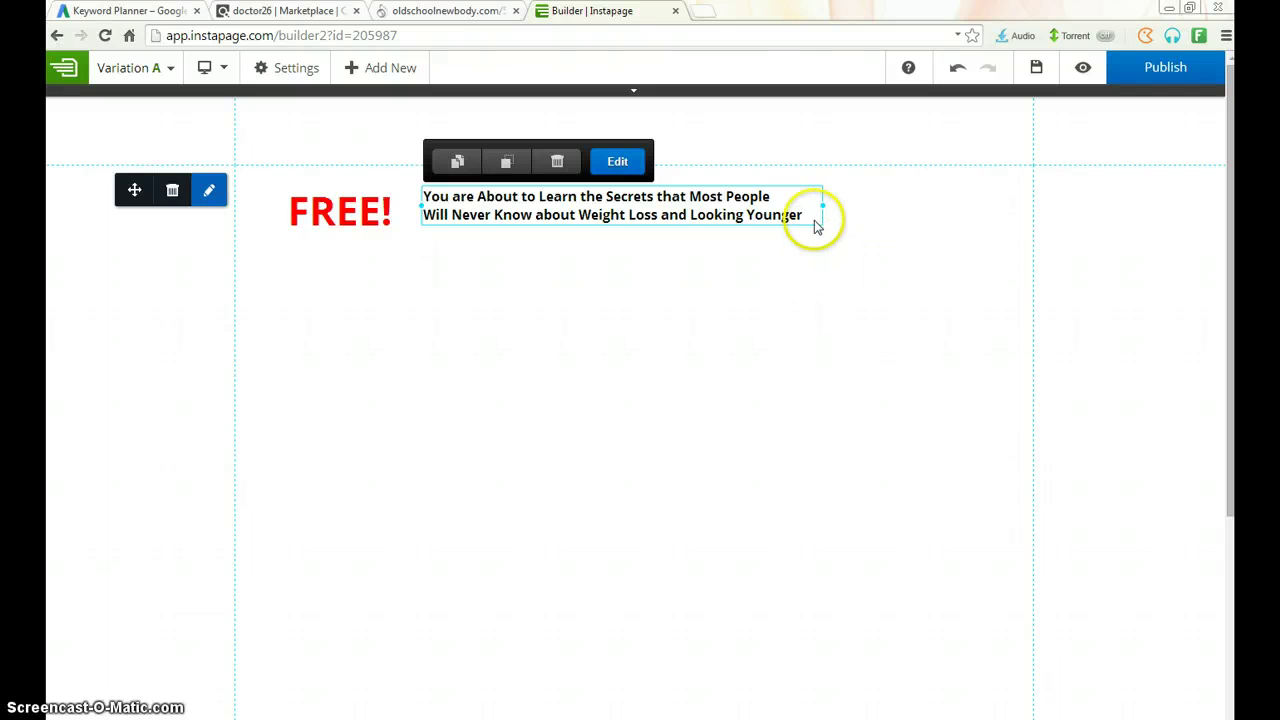
Step: Center-align both lines of the paragraph beside the "FREE!" headline
{"action": "left_click", "coordinate": [620, 163]}
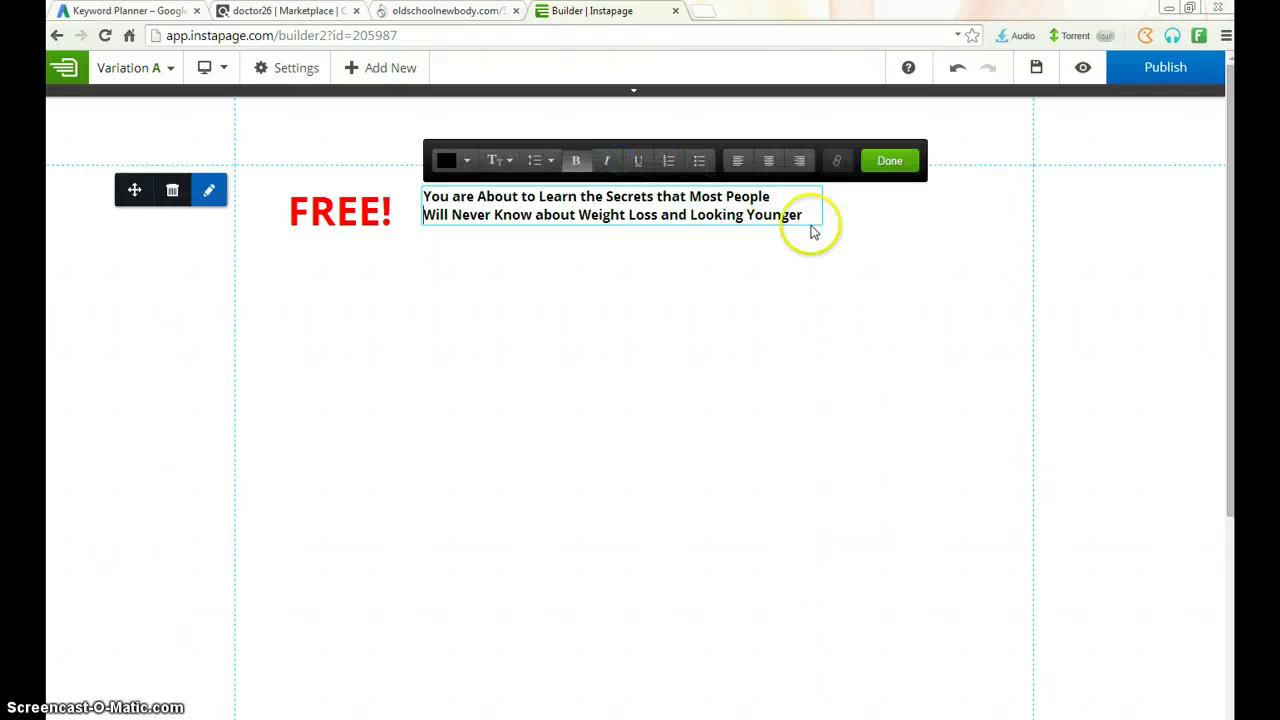
{"action": "left_click_drag", "start_coordinate": [811, 225], "coordinate": [428, 197]}
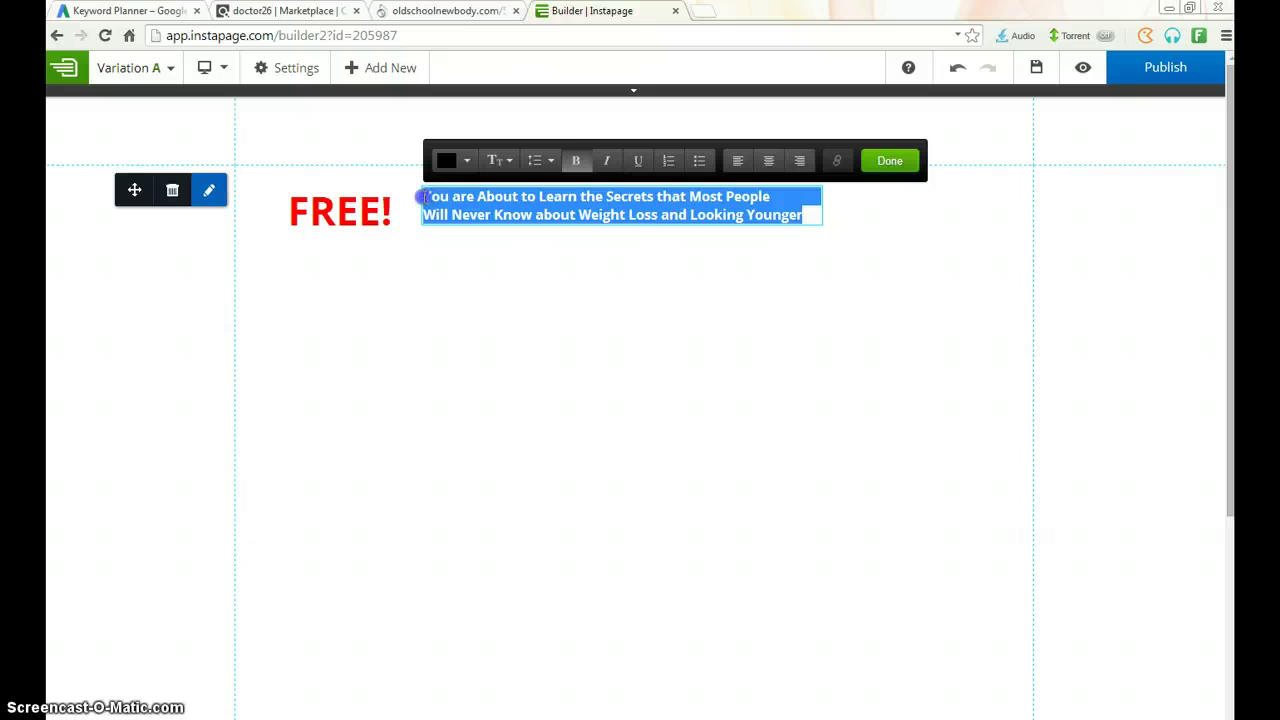
{"action": "left_click", "coordinate": [766, 162]}
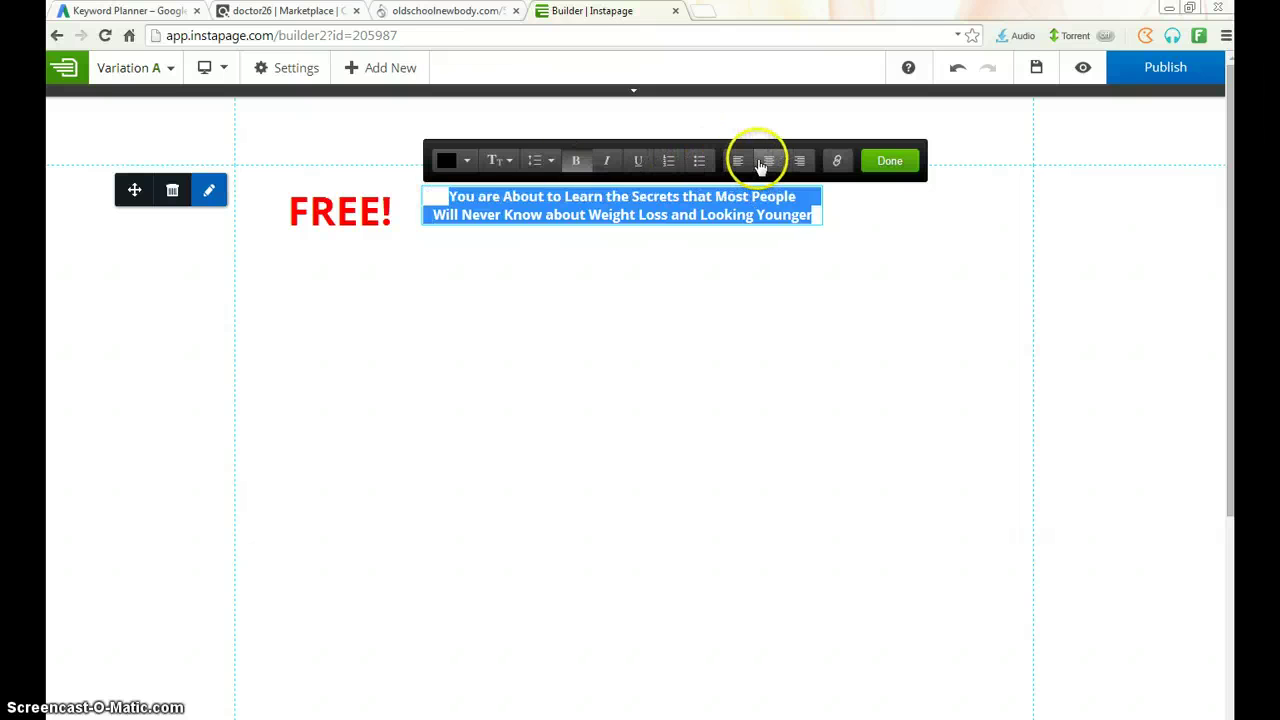
{"action": "left_click", "coordinate": [817, 276]}
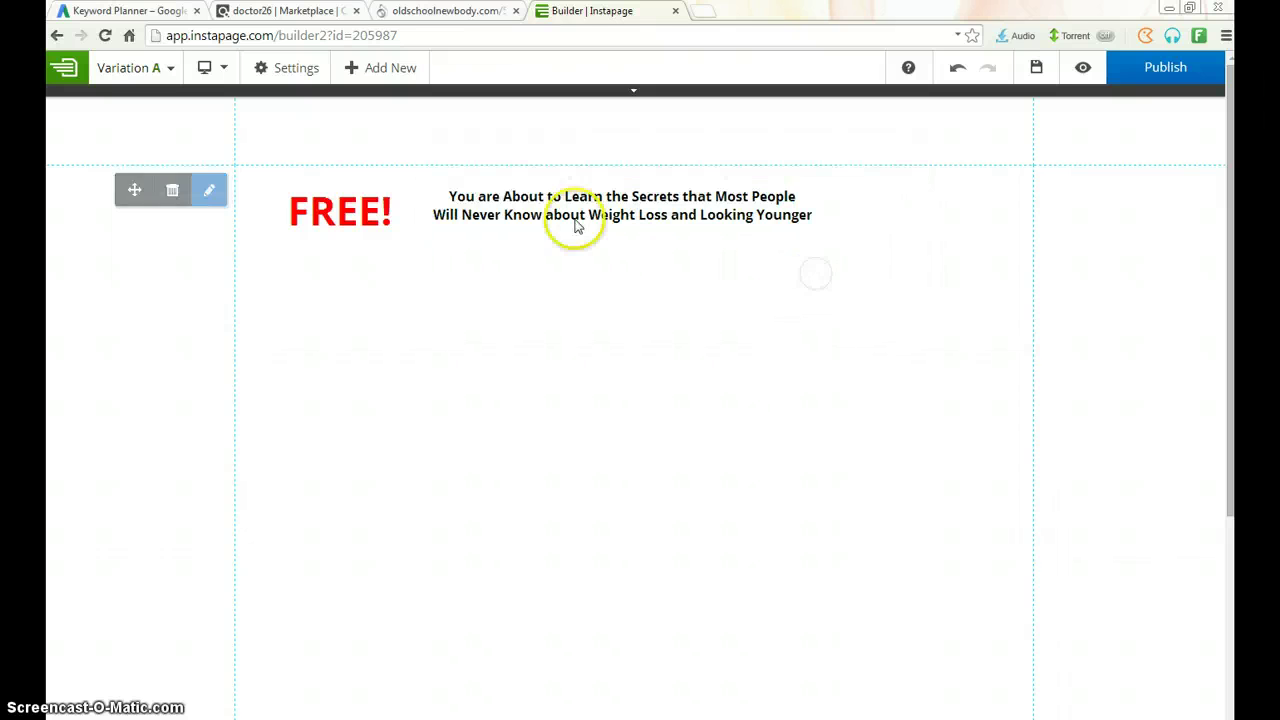
{"action": "left_click", "coordinate": [660, 206]}
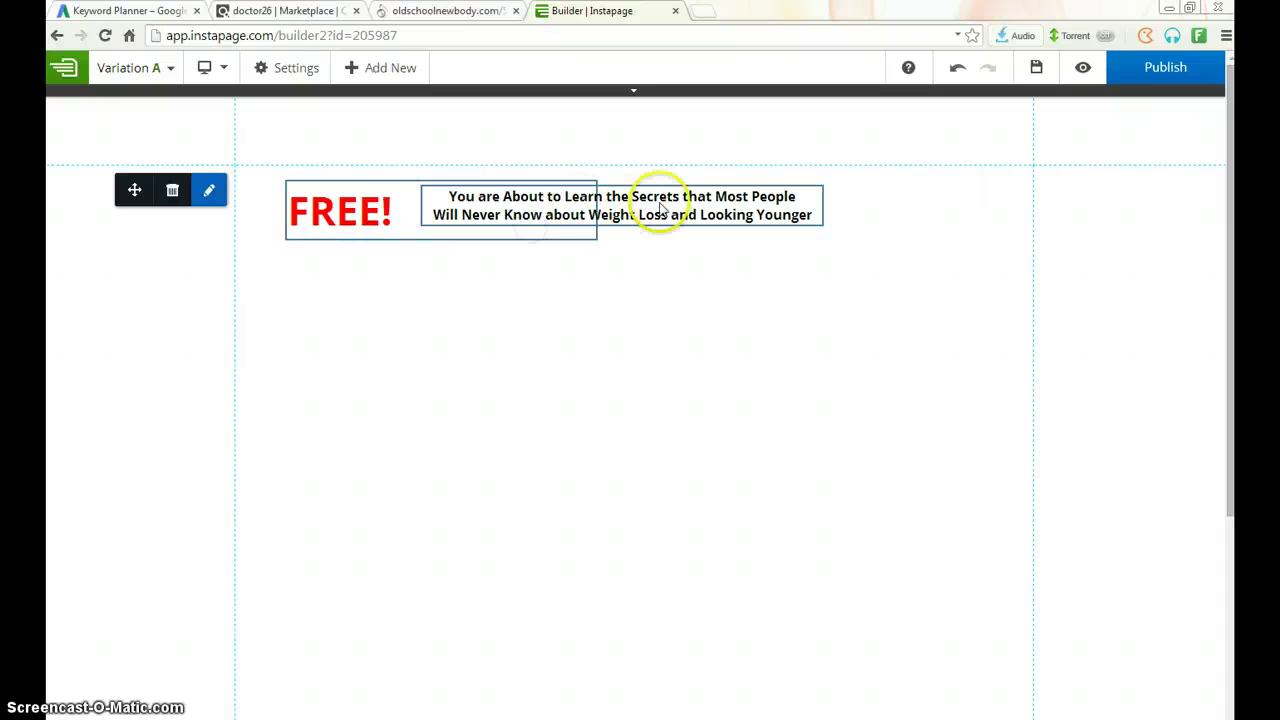
Step: Move the paragraph right beside the "FREE!" headline and widen its text box to the right
{"action": "mouse_move", "coordinate": [634, 214]}
{"action": "left_mouse_down"}
{"action": "mouse_move", "coordinate": [634, 191]}
{"action": "mouse_move", "coordinate": [636, 211]}
{"action": "left_mouse_up"}
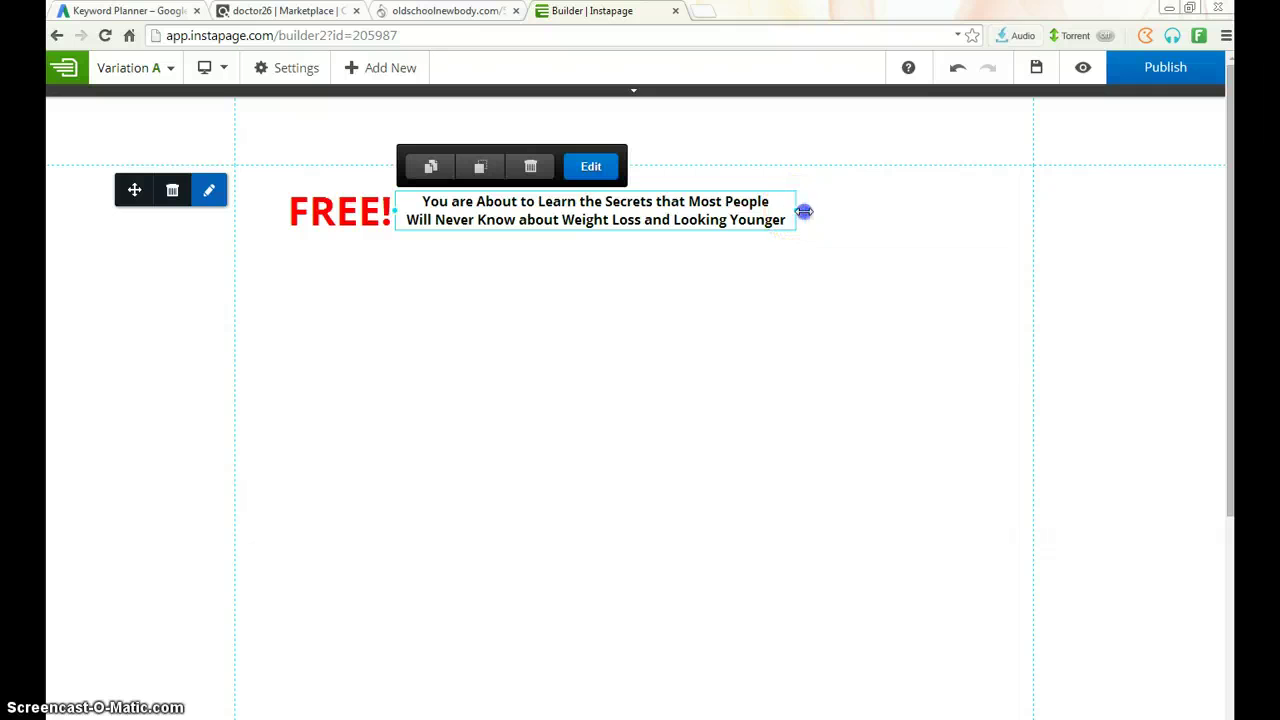
{"action": "left_click_drag", "start_coordinate": [798, 210], "coordinate": [846, 215]}
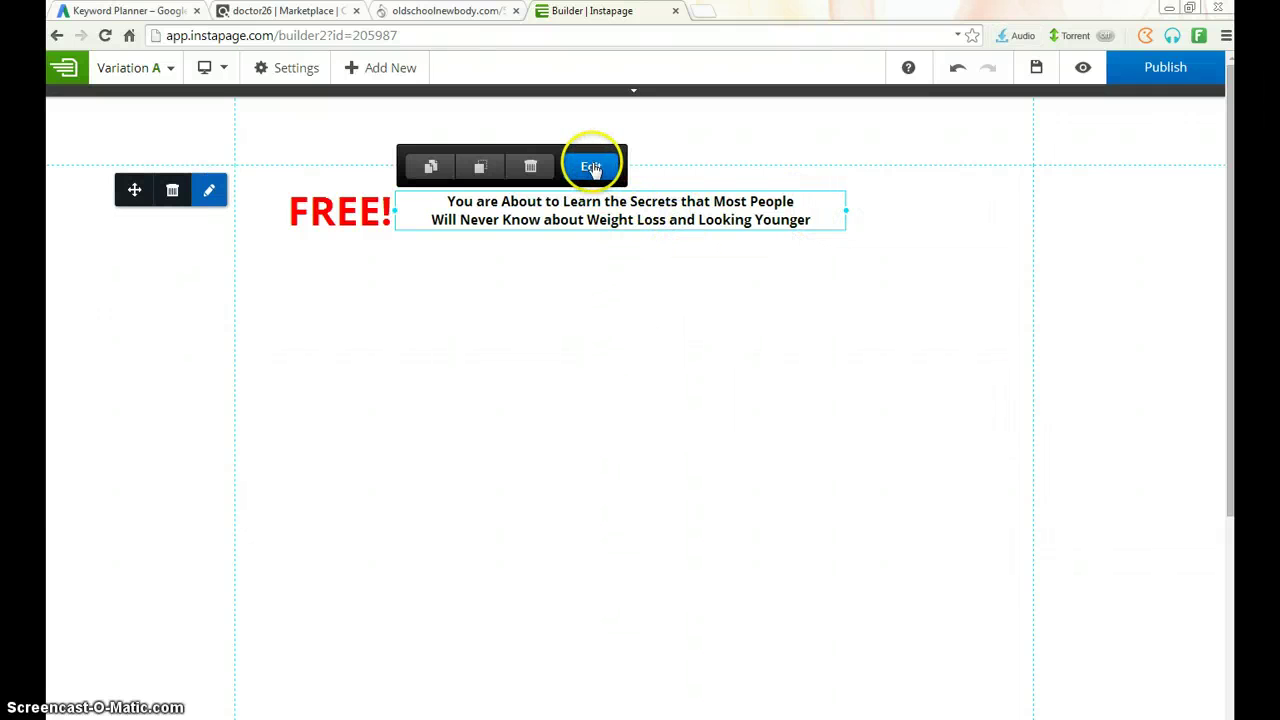
{"action": "left_click", "coordinate": [610, 224]}
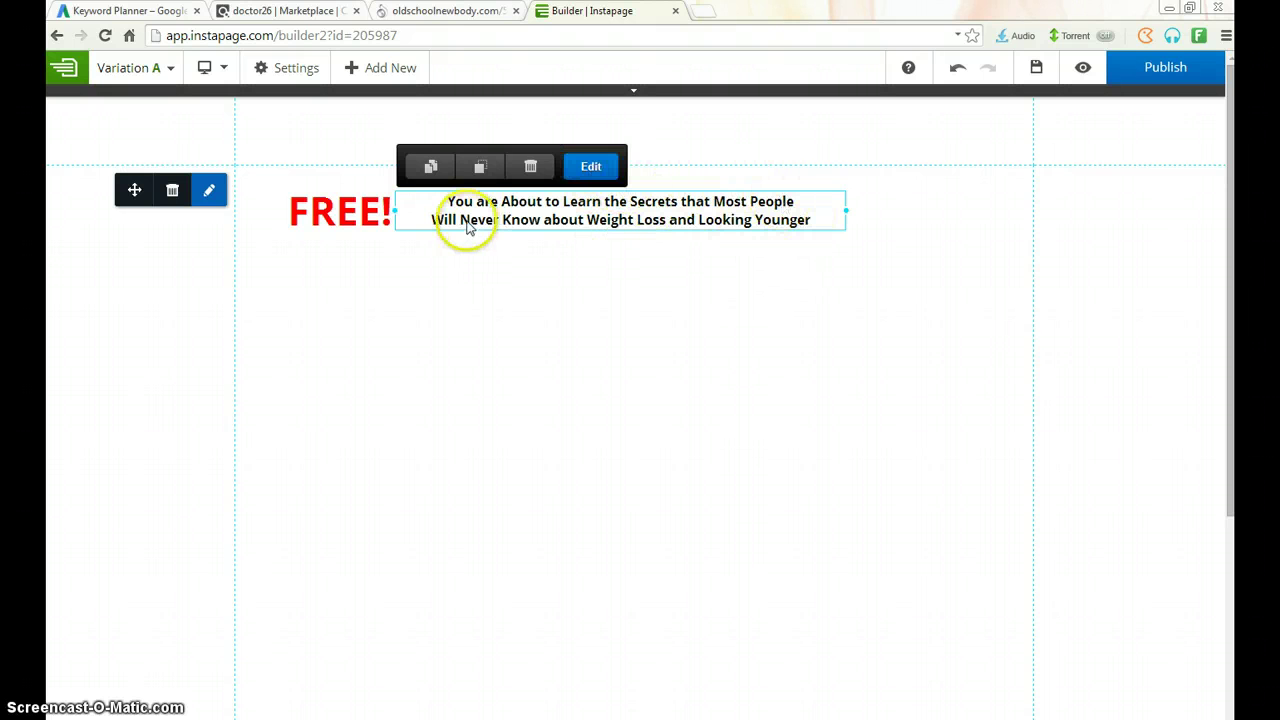
{"action": "left_click_drag", "start_coordinate": [844, 211], "coordinate": [859, 222]}
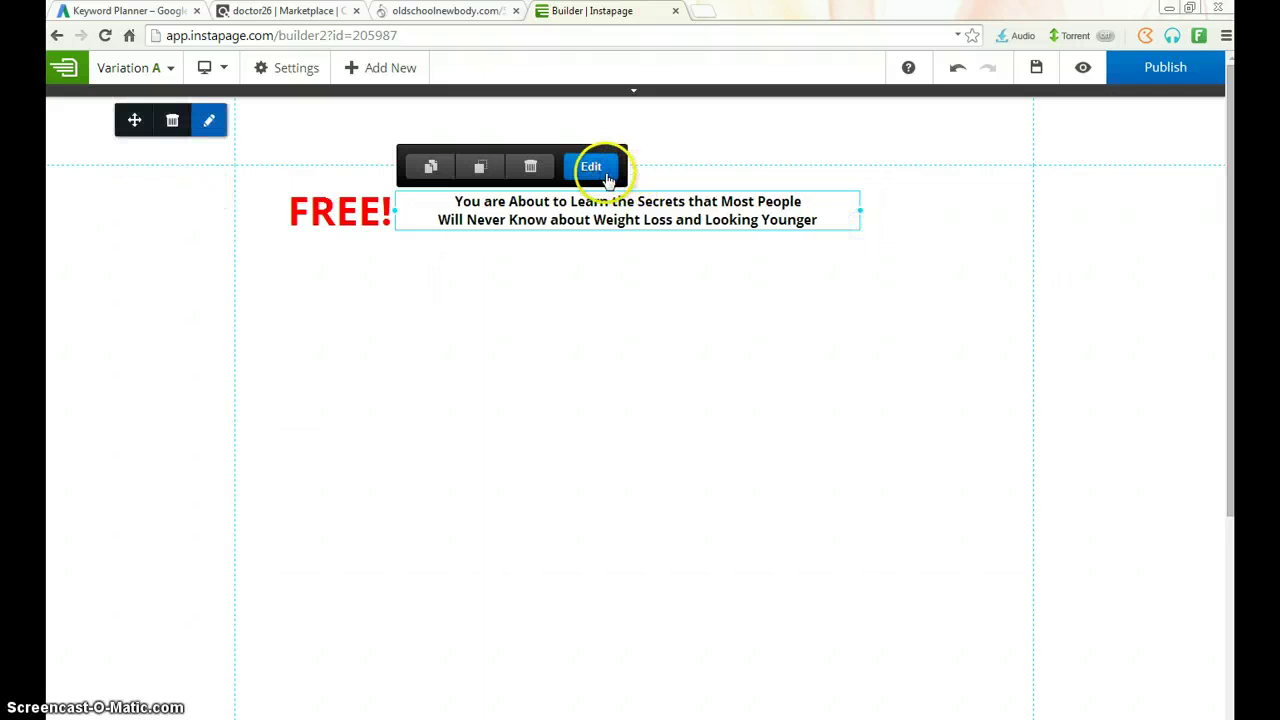
Step: Set the font size of both paragraph lines to 22px
{"action": "left_click", "coordinate": [600, 170]}
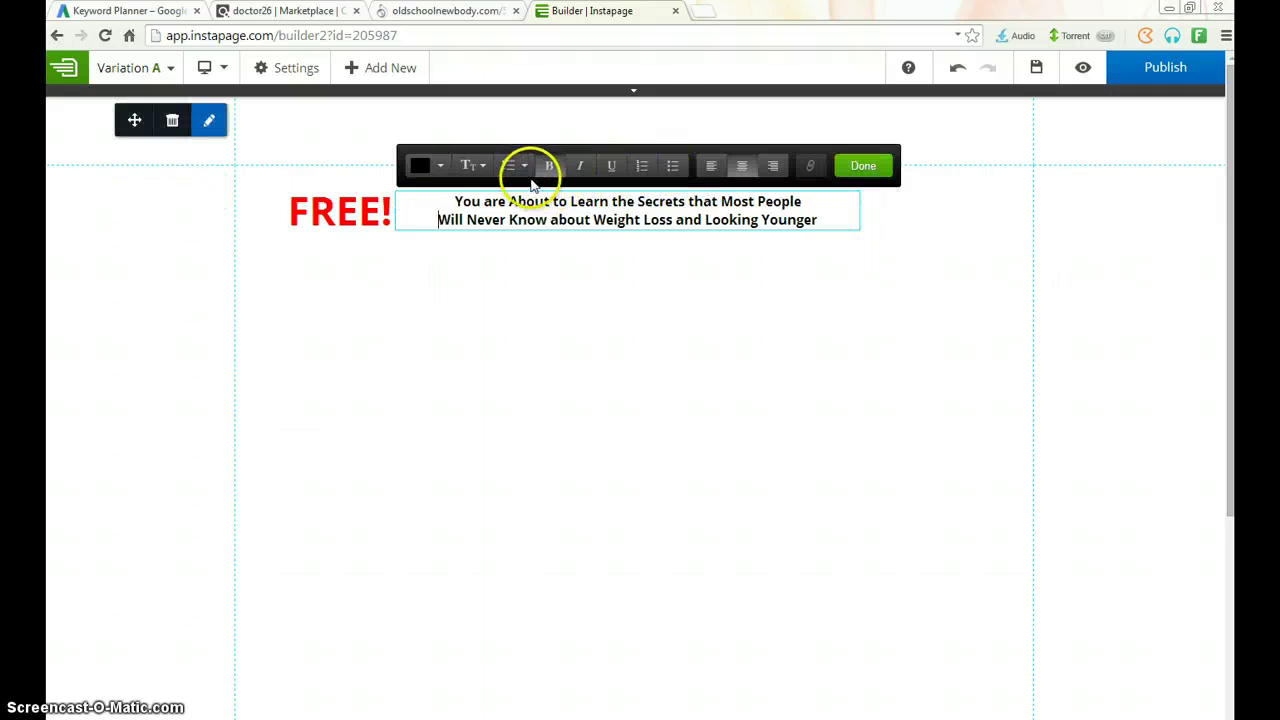
{"action": "left_click_drag", "start_coordinate": [463, 201], "coordinate": [757, 224]}
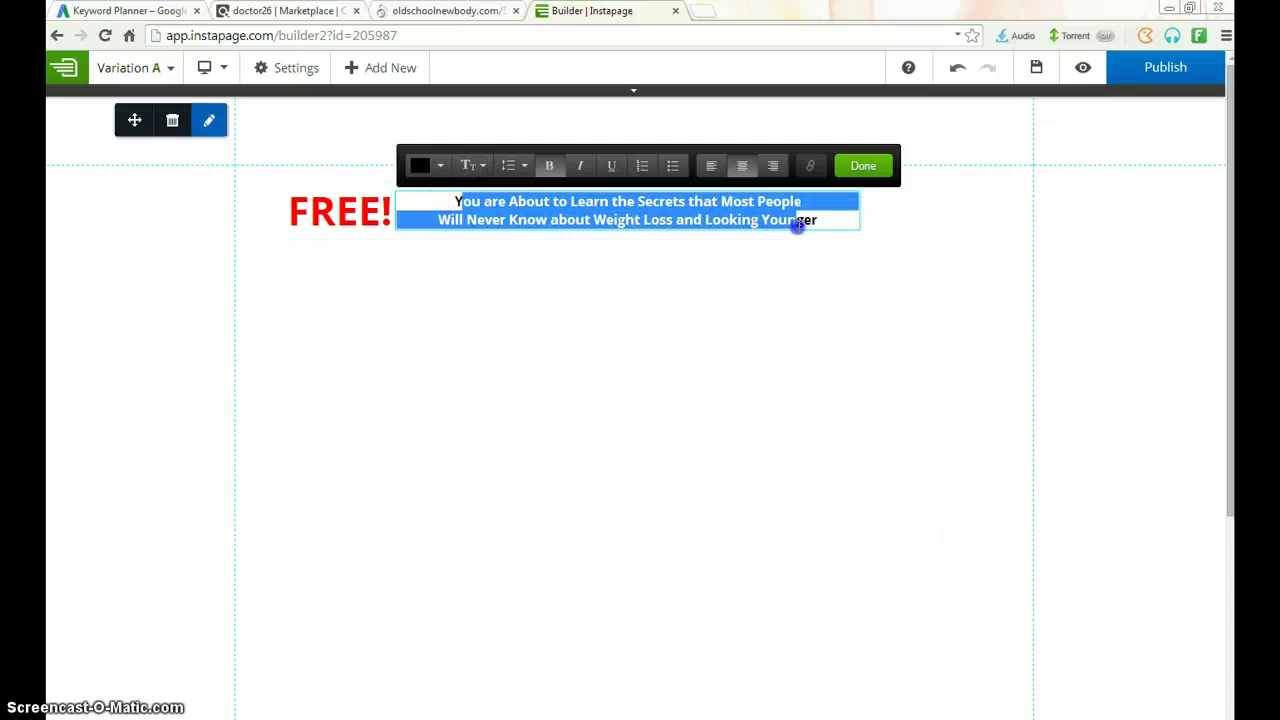
{"action": "left_click_drag", "start_coordinate": [434, 166], "coordinate": [462, 201]}
{"action": "left_click_drag", "start_coordinate": [716, 204], "coordinate": [820, 219]}
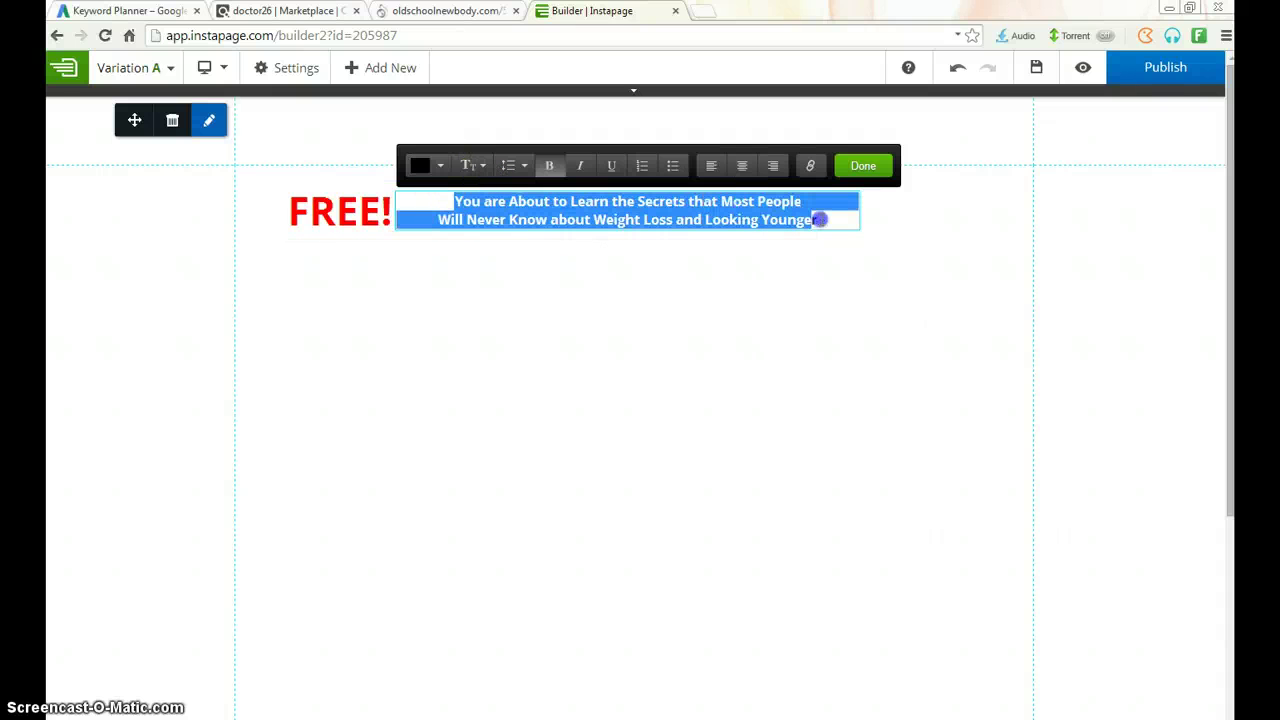
{"action": "left_click", "coordinate": [476, 165]}
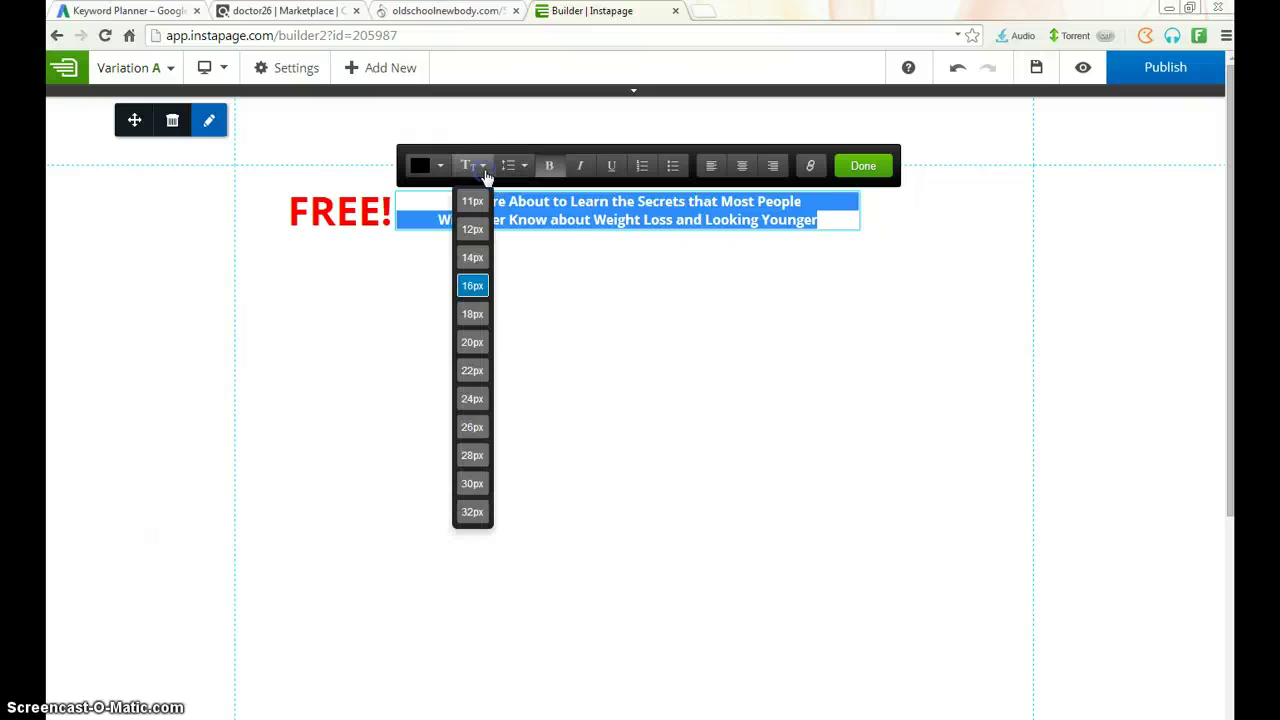
{"action": "left_click", "coordinate": [473, 371]}
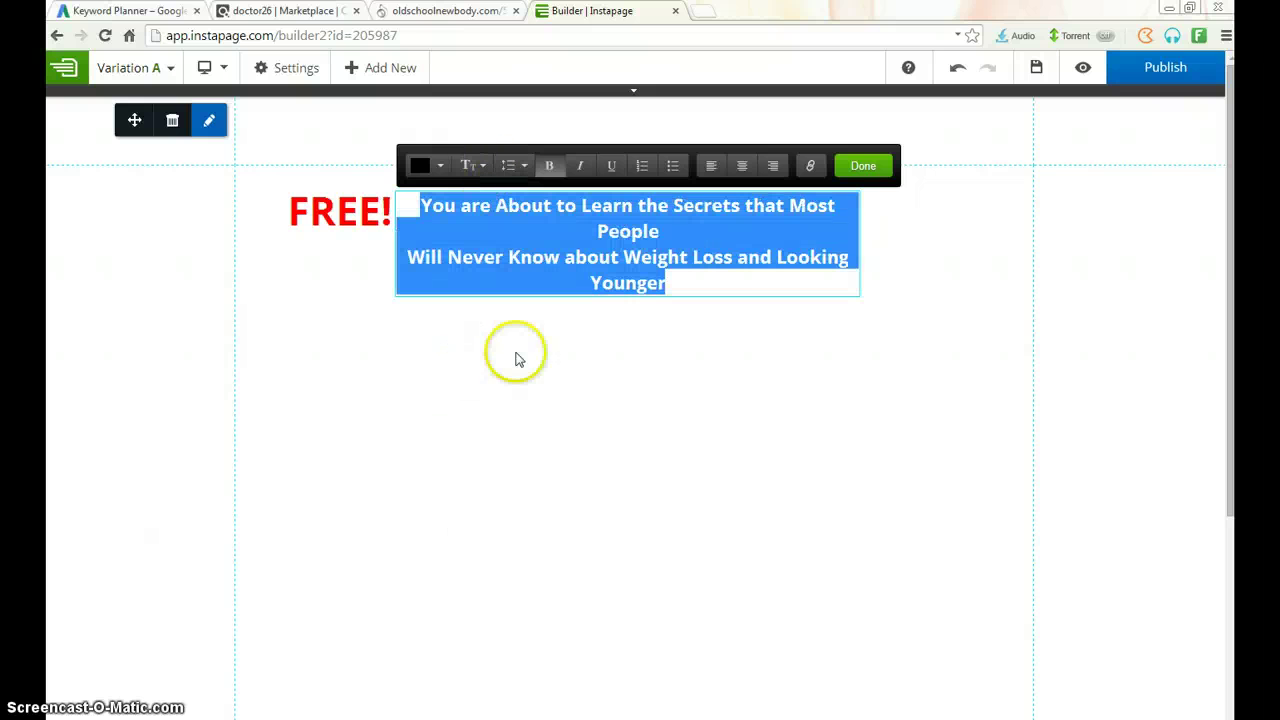
{"action": "left_click", "coordinate": [780, 410]}
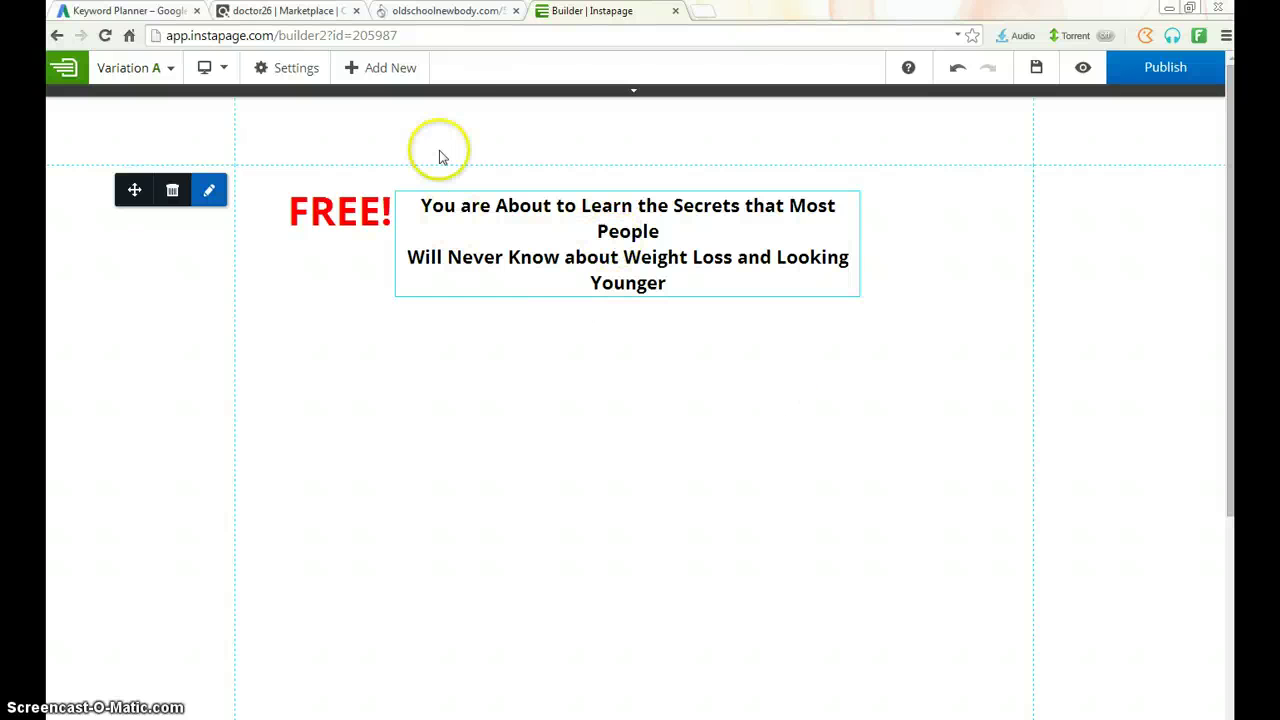
{"action": "left_click", "coordinate": [531, 236]}
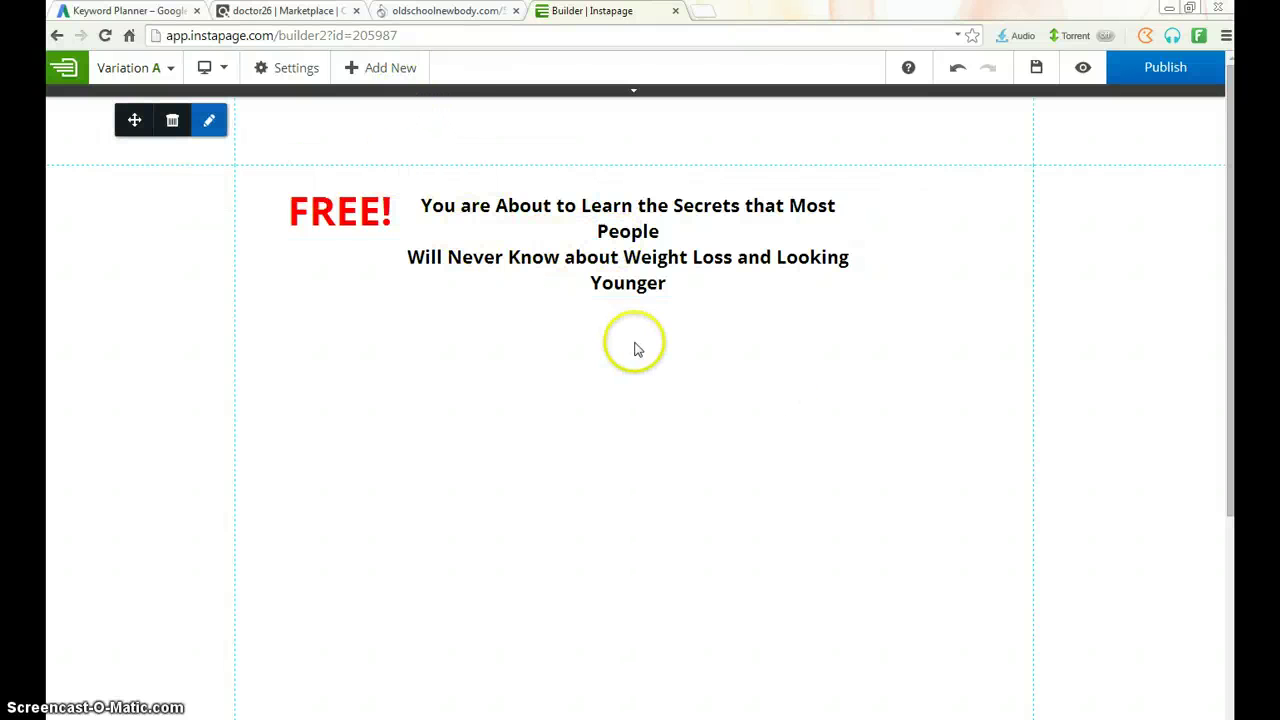
{"action": "left_click", "coordinate": [628, 453]}
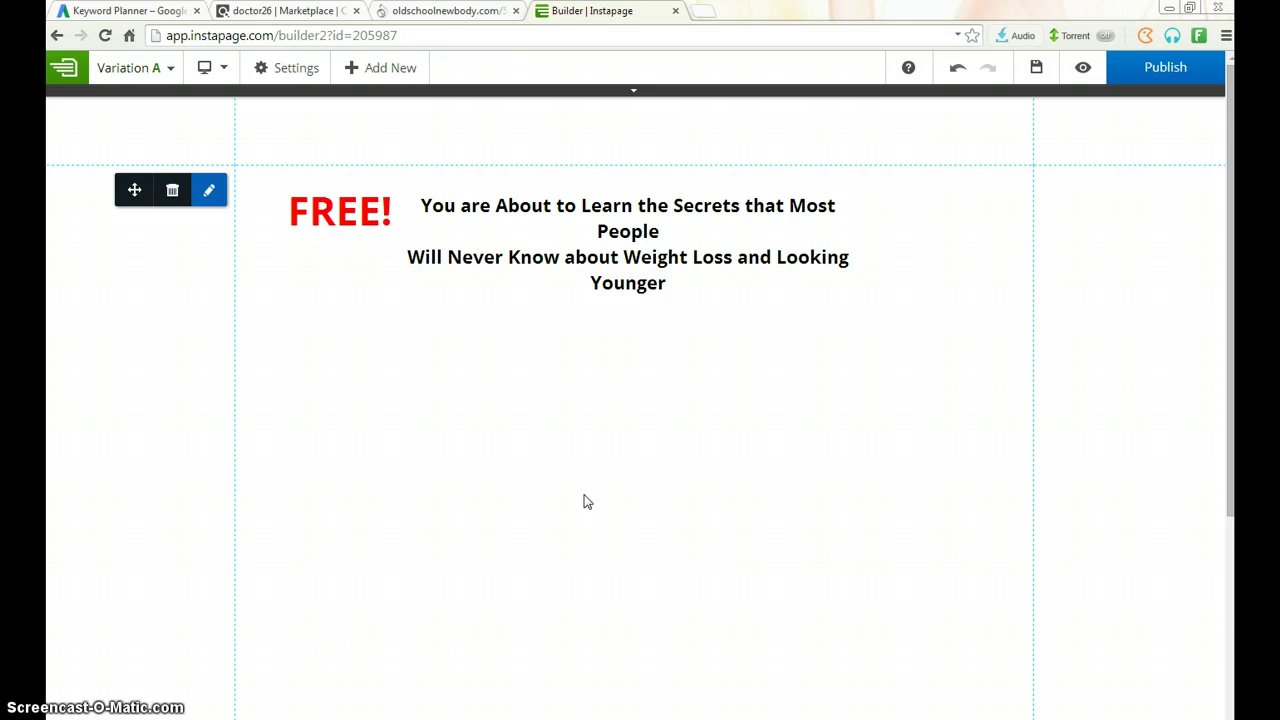
Step: Add a name and email form below the paragraph and set its button text to "Get Instant Access"
{"action": "left_click", "coordinate": [391, 74]}
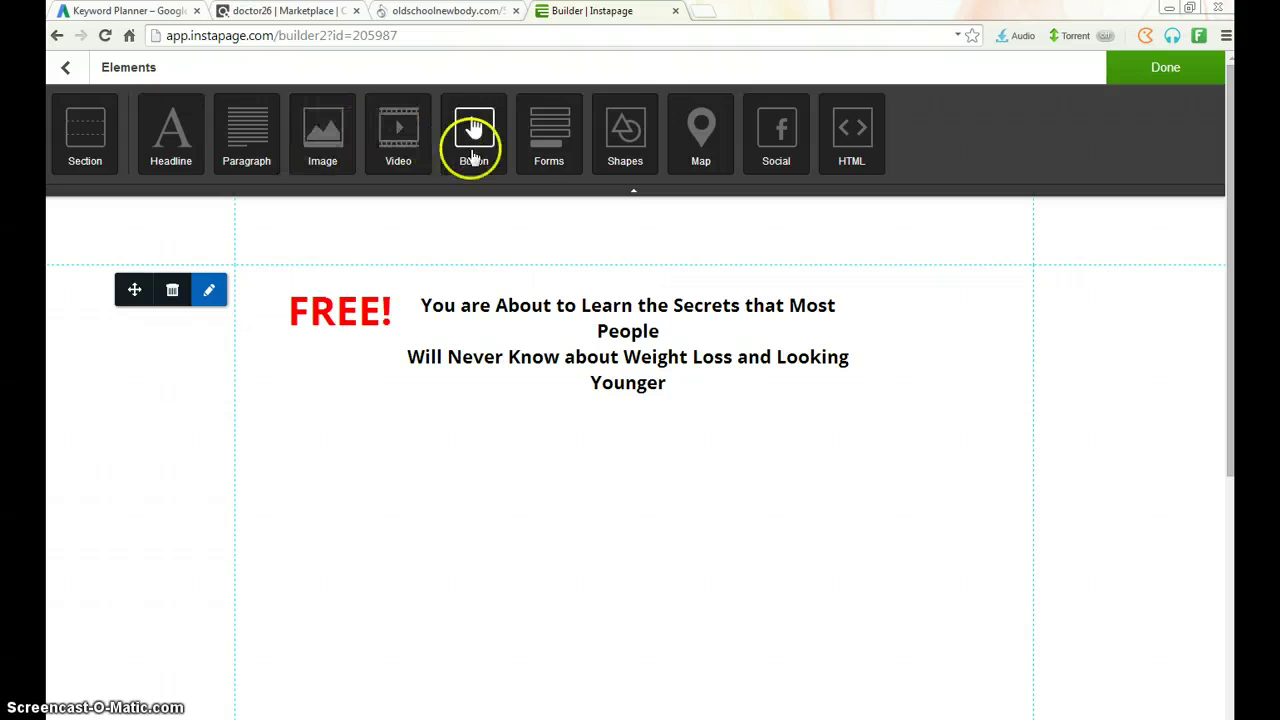
{"action": "left_click_drag", "start_coordinate": [553, 137], "coordinate": [611, 373]}
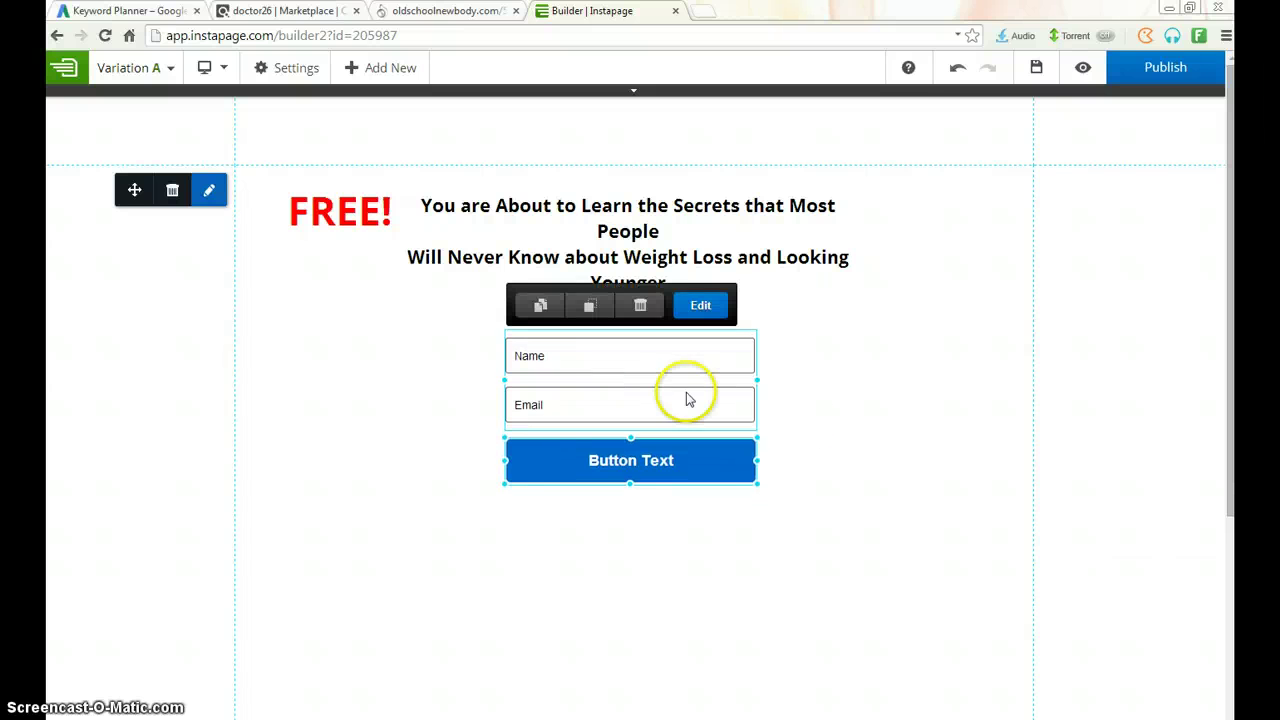
{"action": "left_click", "coordinate": [702, 310]}
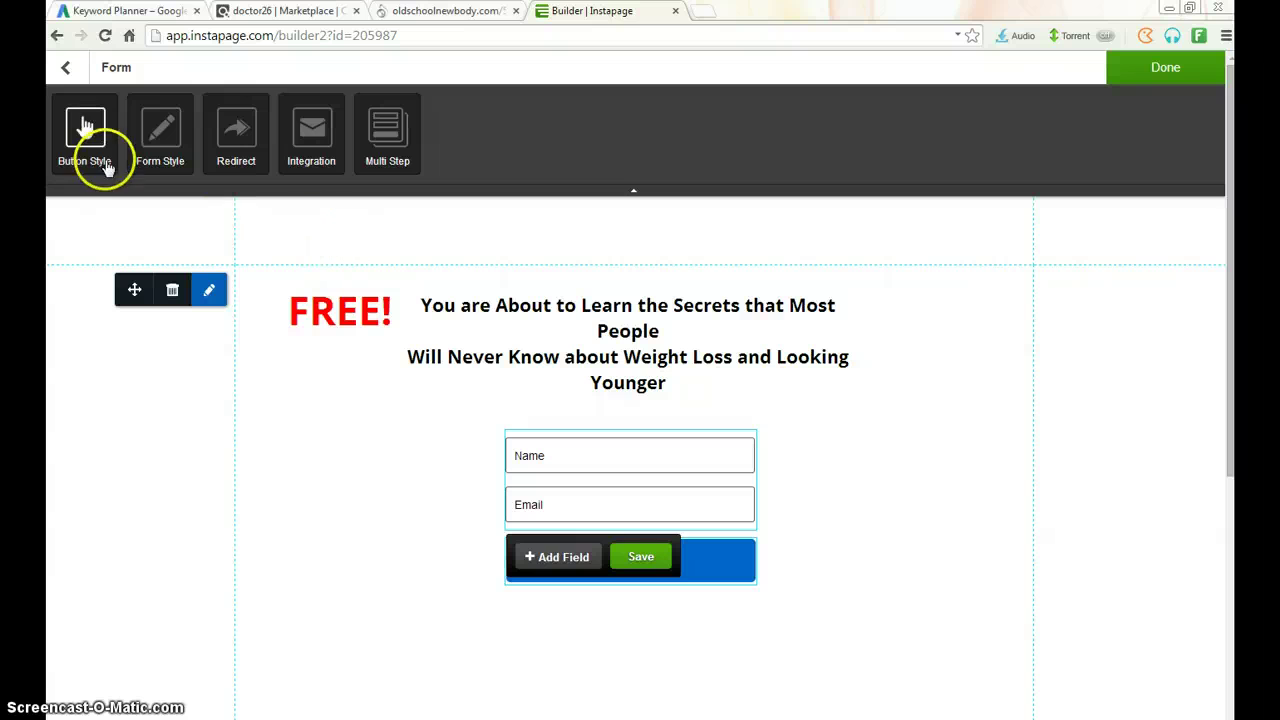
{"action": "left_click", "coordinate": [86, 136]}
{"action": "left_click", "coordinate": [166, 145]}
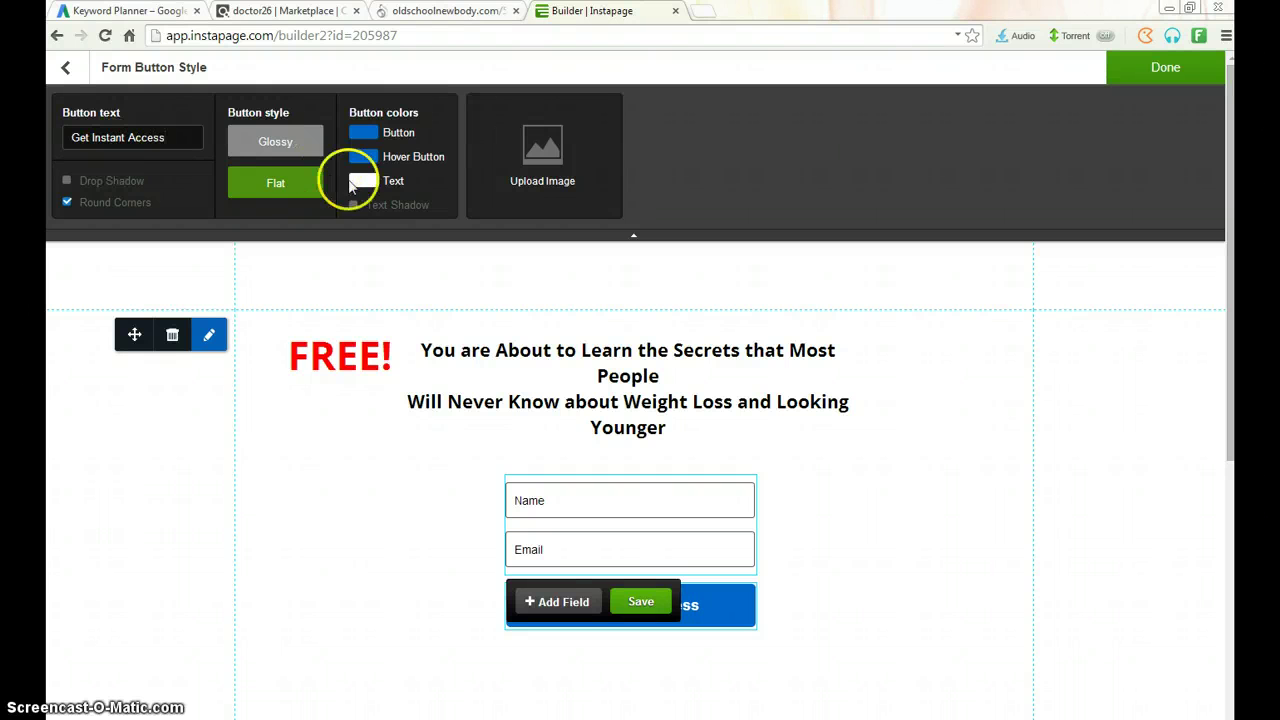
{"action": "left_click", "coordinate": [1150, 82]}
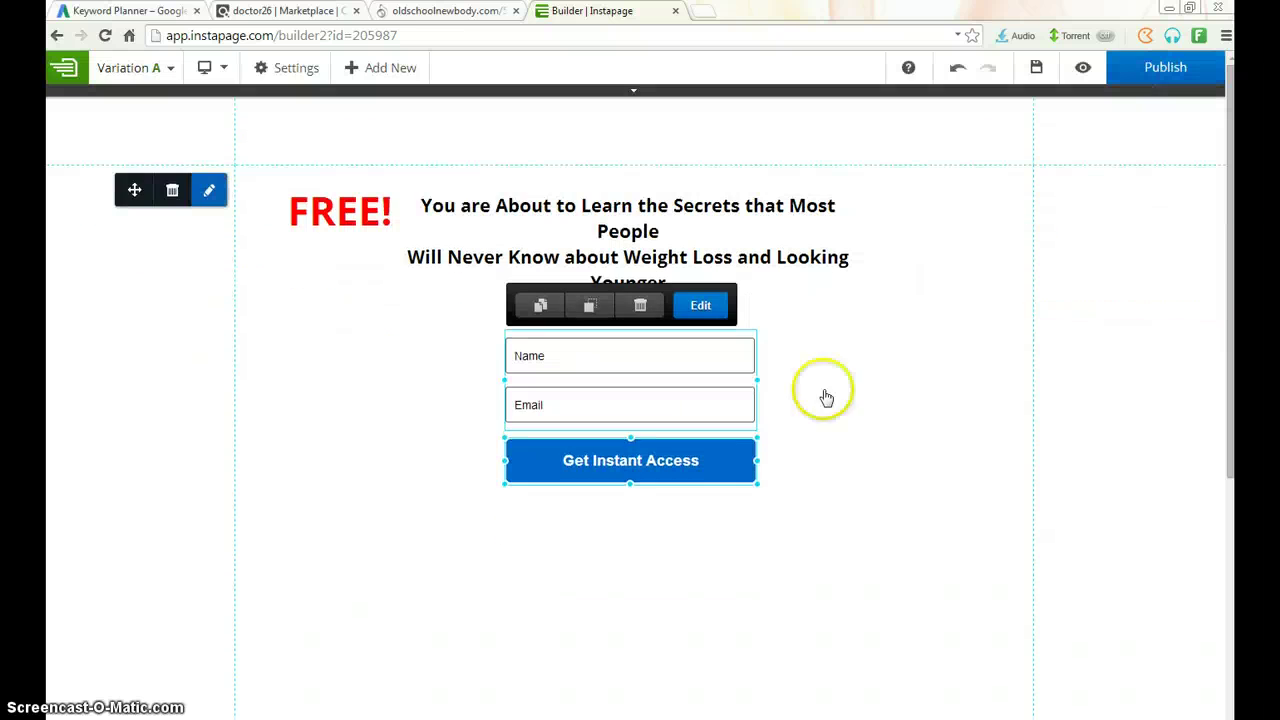
{"action": "left_click", "coordinate": [646, 391]}
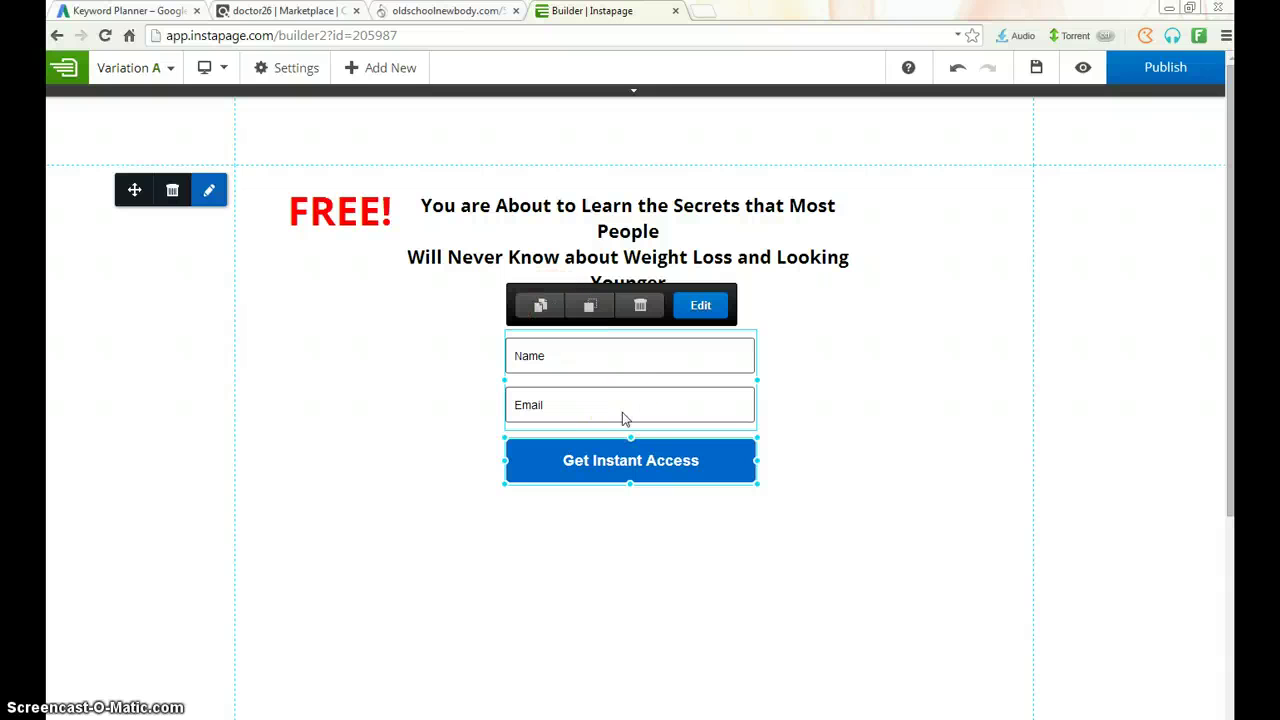
Step: View the email integration services available for the opt-in form and return to the page
{"action": "left_click", "coordinate": [384, 68]}
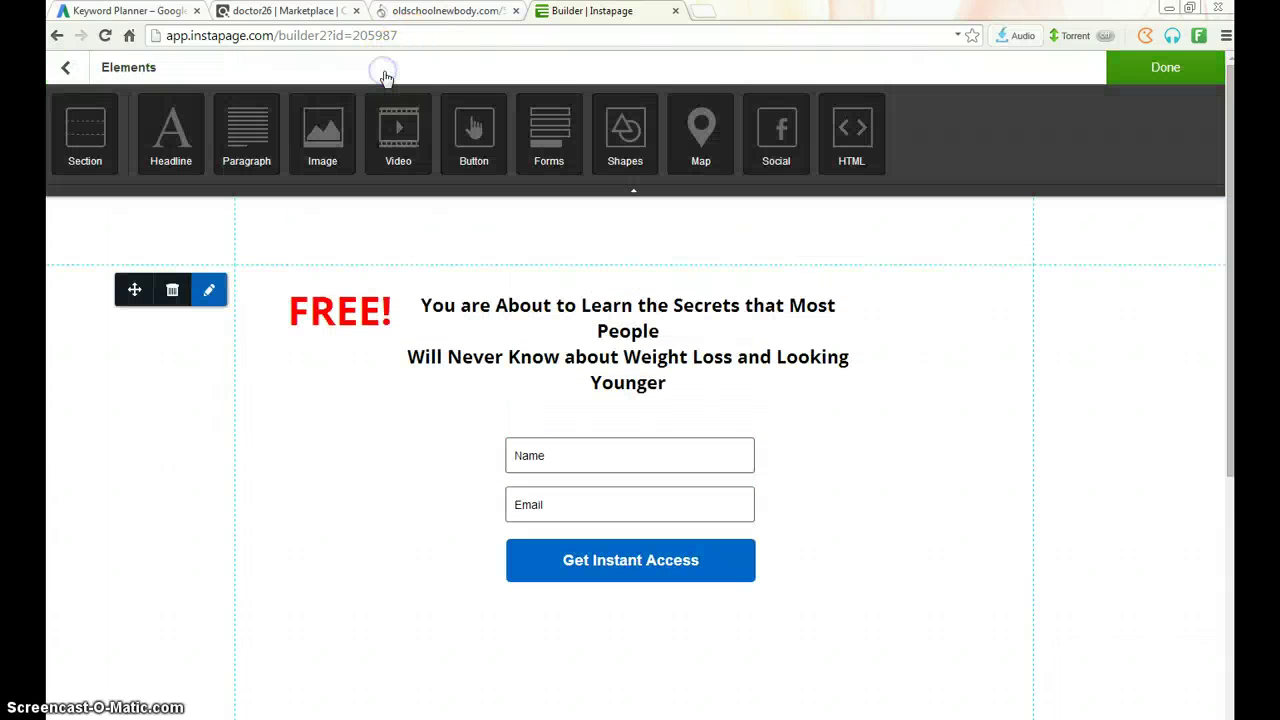
{"action": "left_click", "coordinate": [160, 160]}
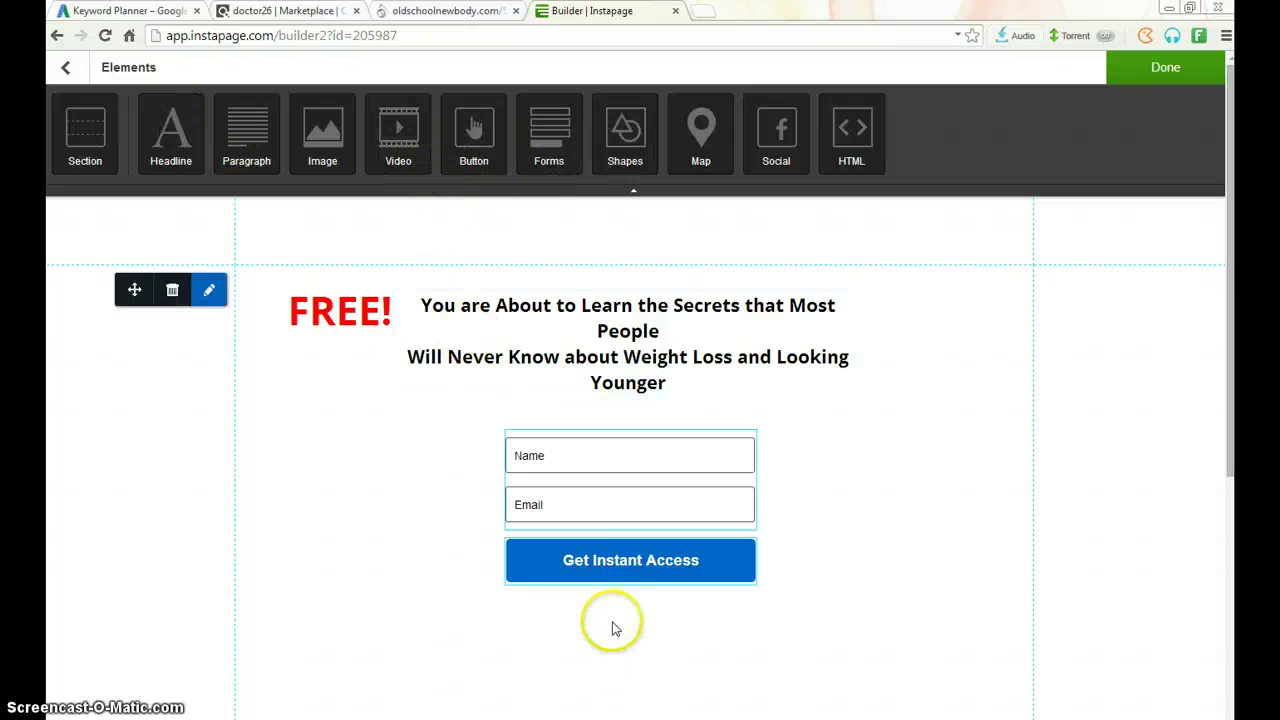
{"action": "left_click", "coordinate": [629, 571]}
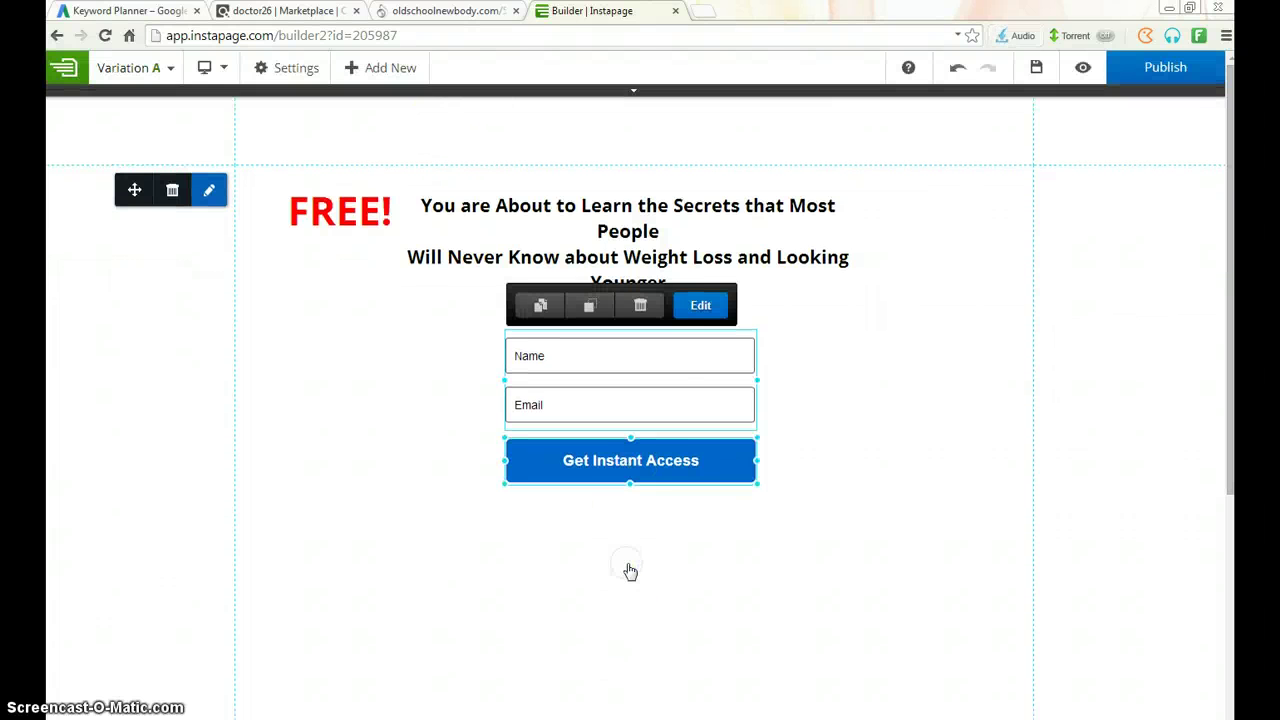
{"action": "left_click", "coordinate": [697, 305]}
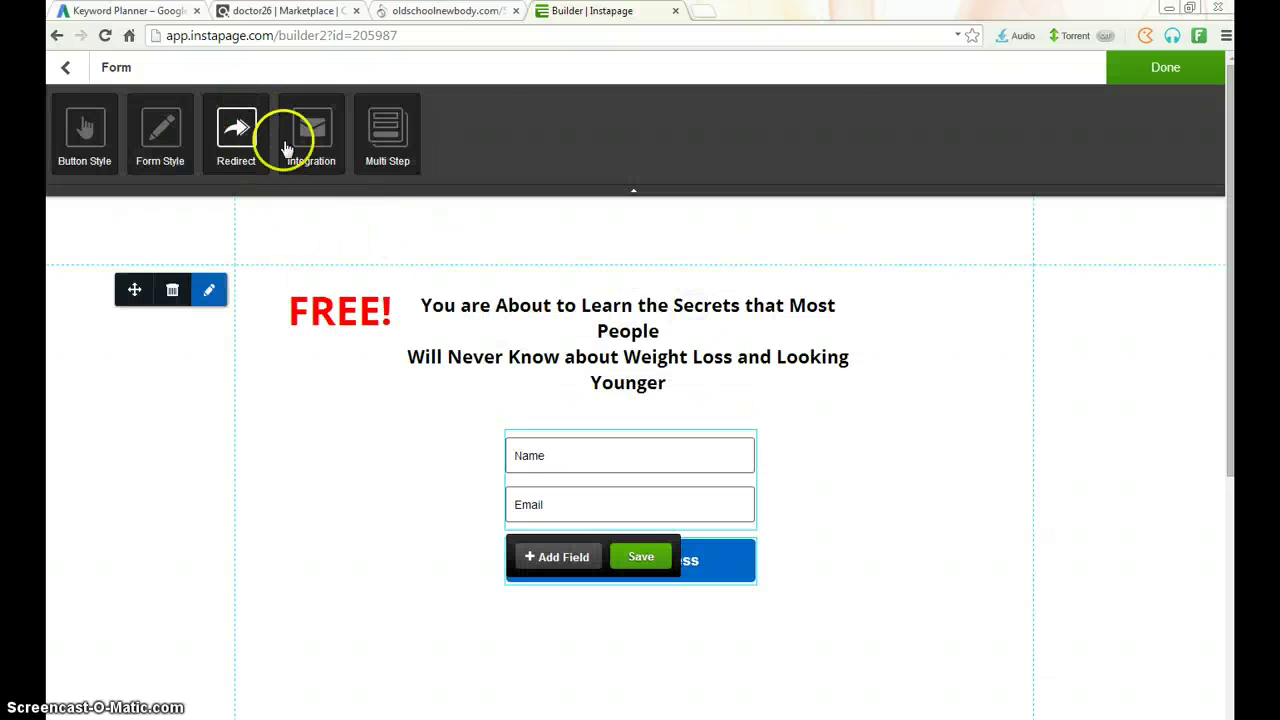
{"action": "left_click", "coordinate": [322, 137]}
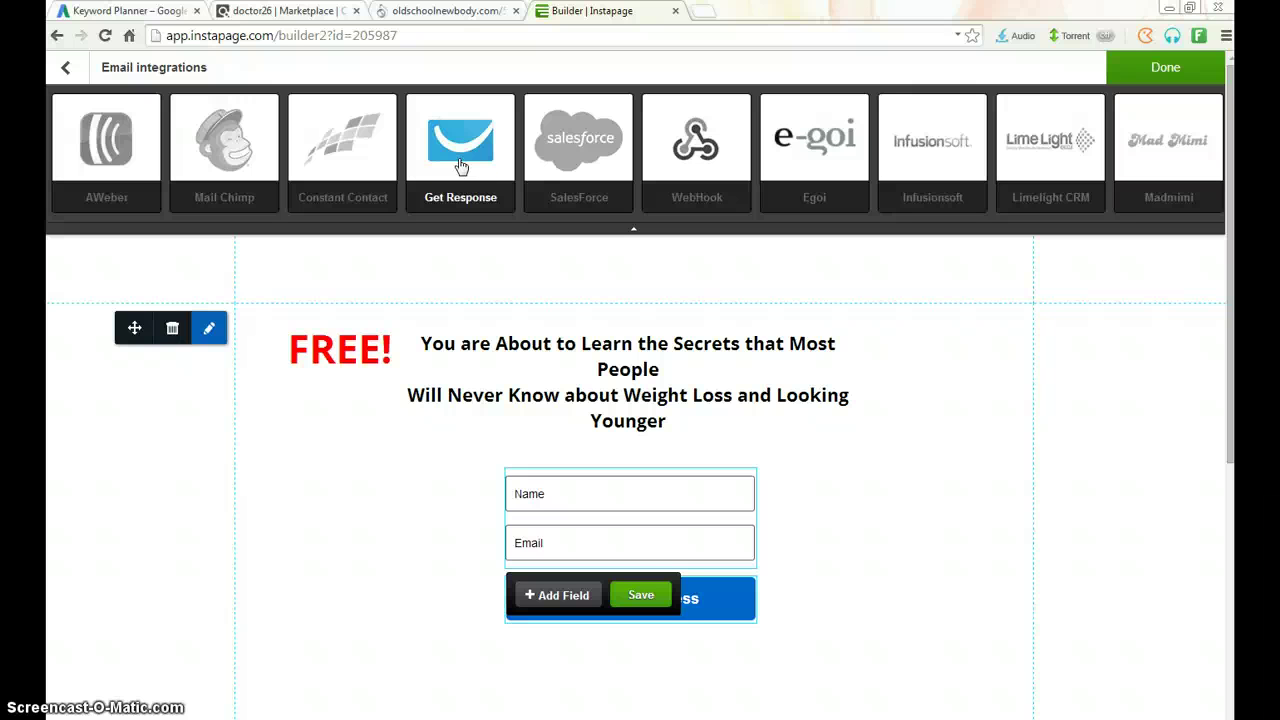
{"action": "left_click", "coordinate": [820, 557]}
{"action": "left_click", "coordinate": [866, 533]}
{"action": "left_click", "coordinate": [690, 392]}
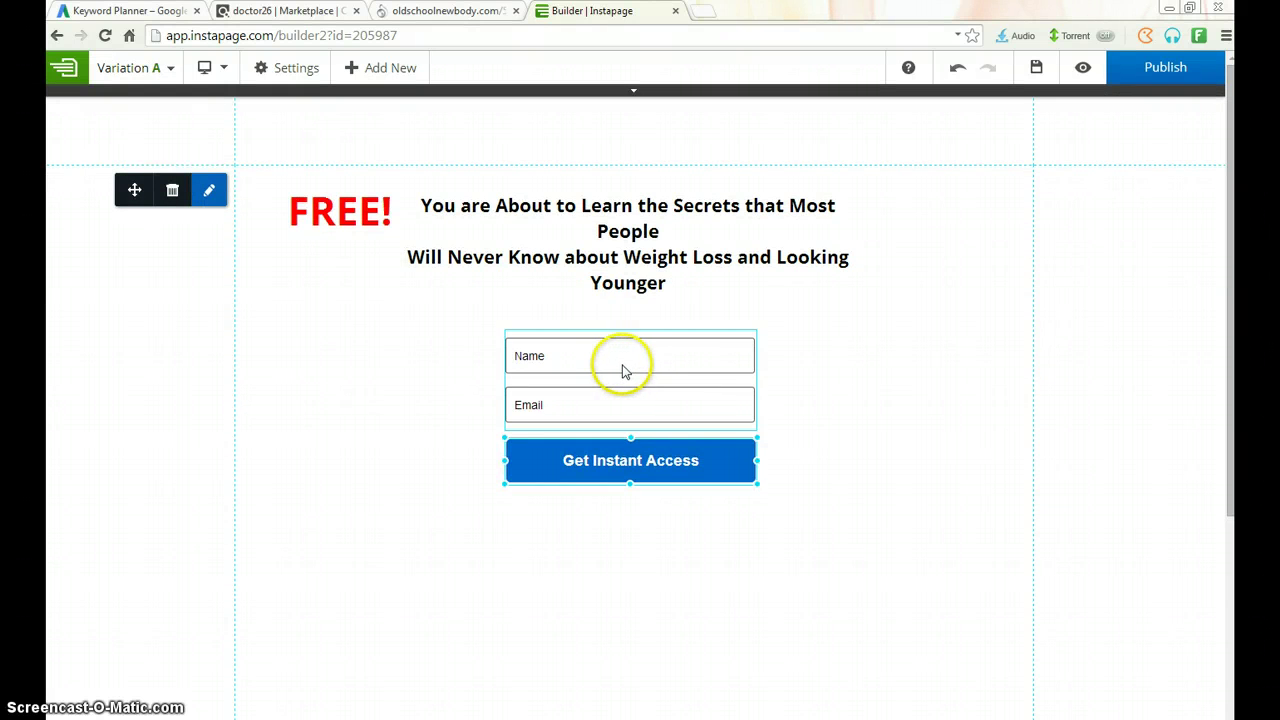
Step: Nudge the form slightly down and preview the landing page before returning to the builder
{"action": "mouse_move", "coordinate": [623, 366]}
{"action": "left_mouse_down"}
{"action": "mouse_move", "coordinate": [623, 423]}
{"action": "mouse_move", "coordinate": [621, 382]}
{"action": "left_mouse_up"}
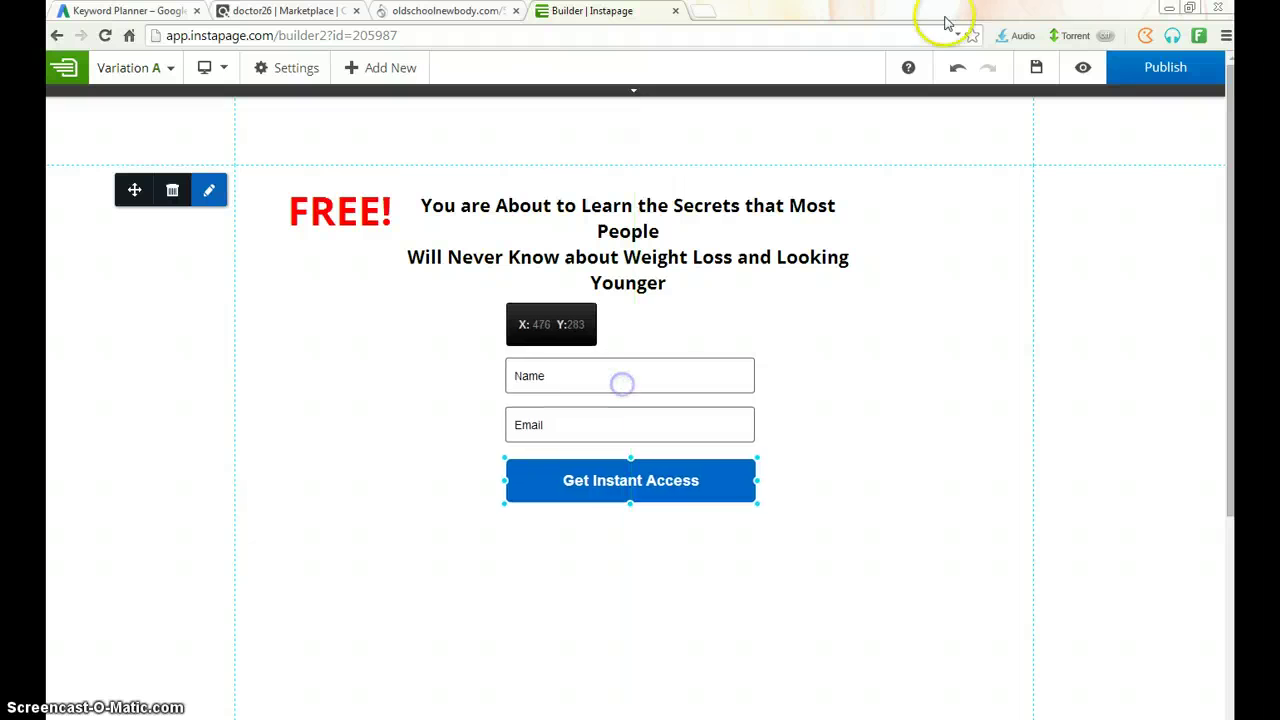
{"action": "left_click", "coordinate": [1082, 66]}
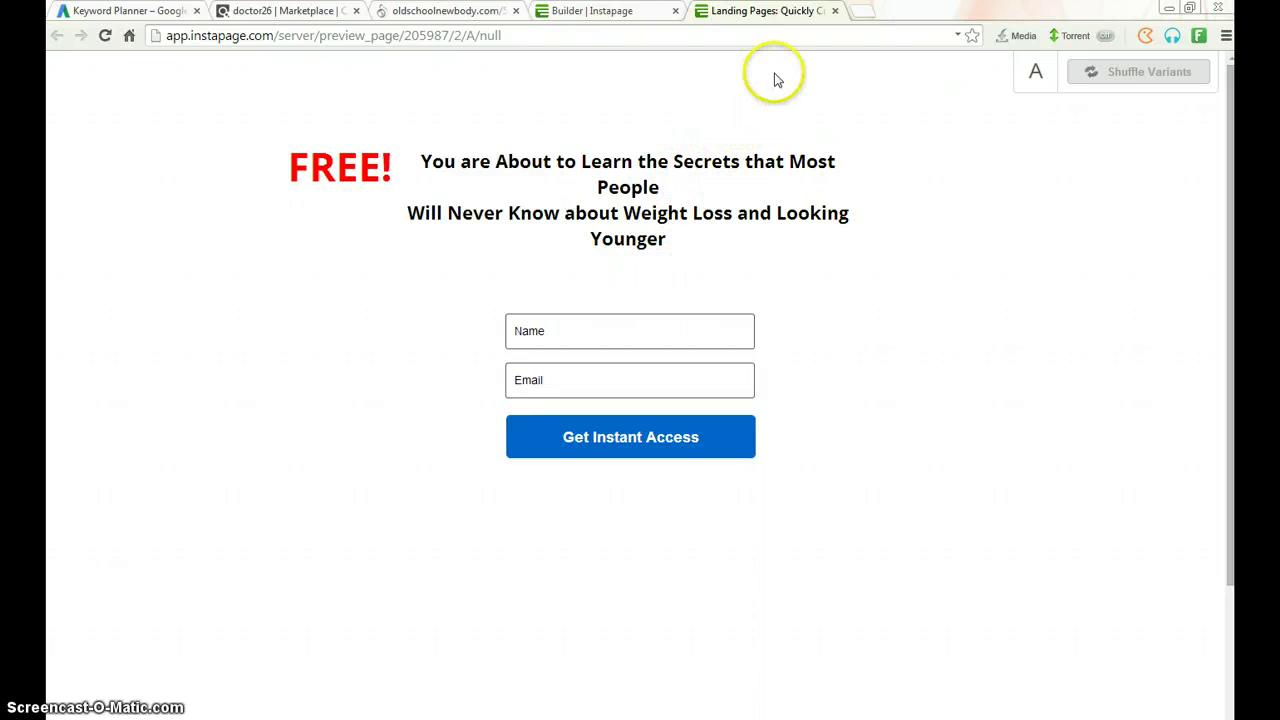
{"action": "left_click", "coordinate": [835, 10]}
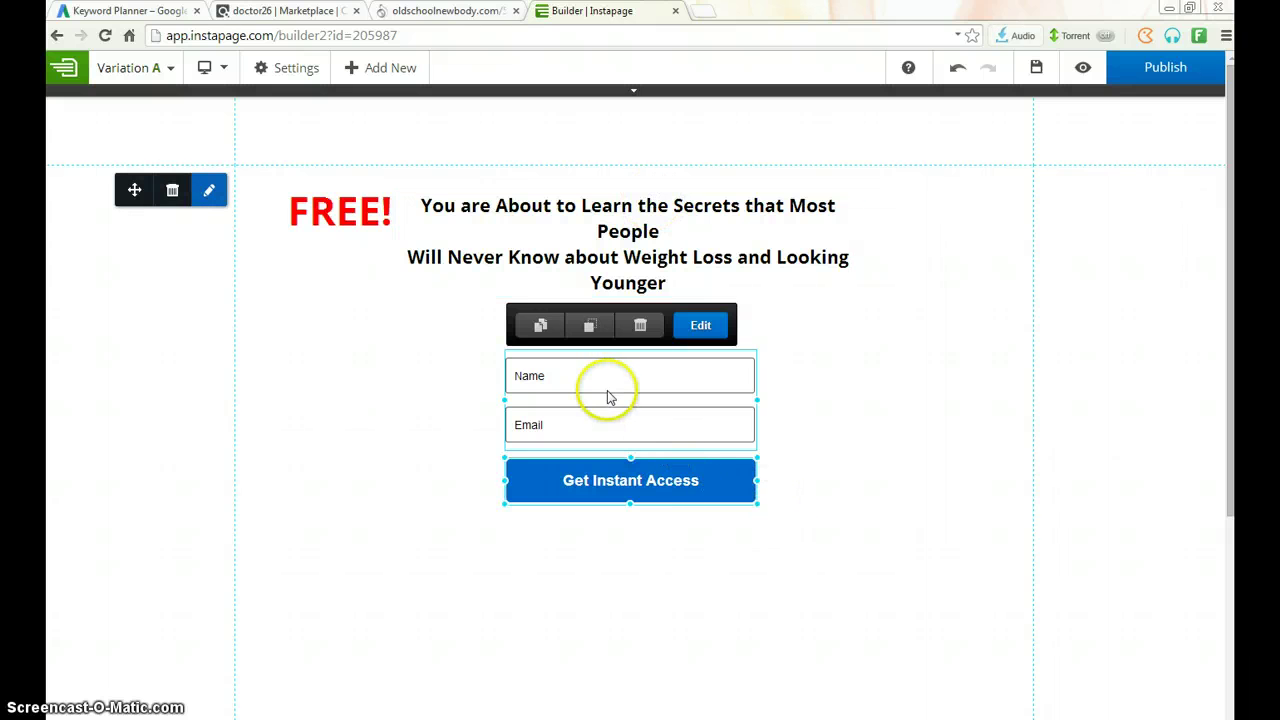
Step: Move the form further down the page and place a video element between the paragraph and the form
{"action": "left_click_drag", "start_coordinate": [609, 394], "coordinate": [617, 580]}
{"action": "left_click", "coordinate": [397, 78]}
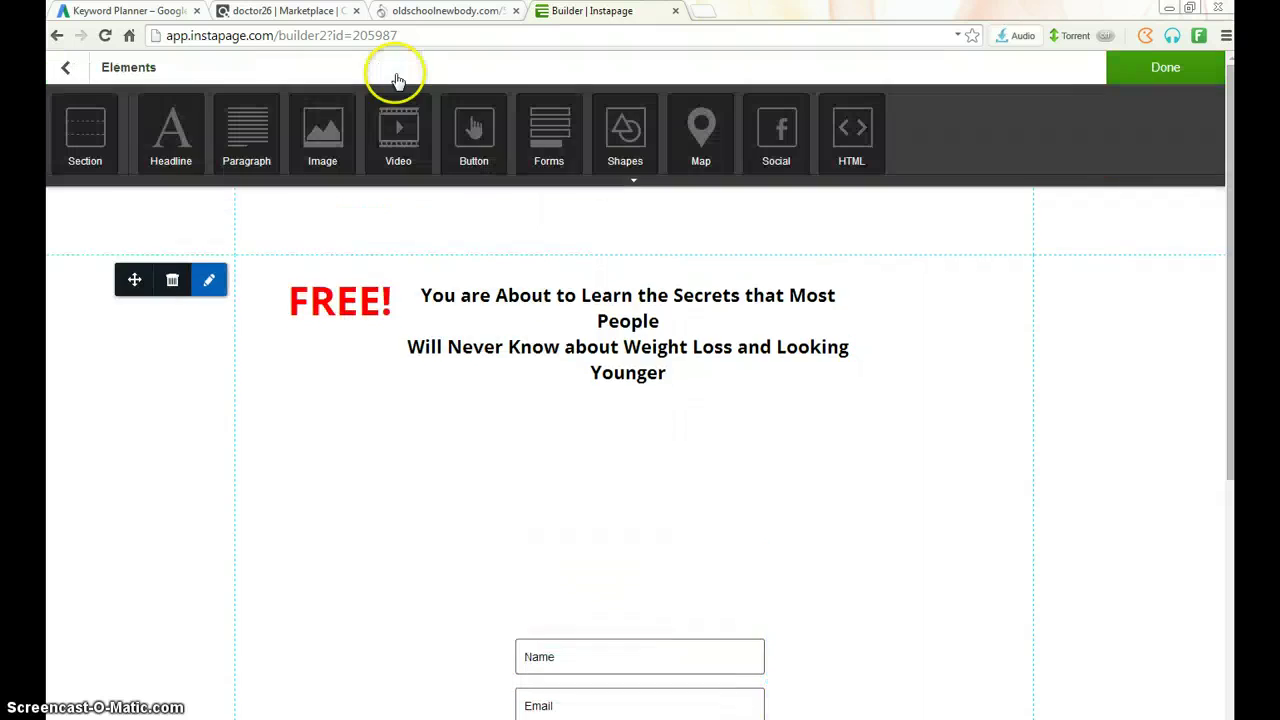
{"action": "left_click", "coordinate": [396, 132]}
{"action": "left_click_drag", "start_coordinate": [640, 406], "coordinate": [646, 431]}
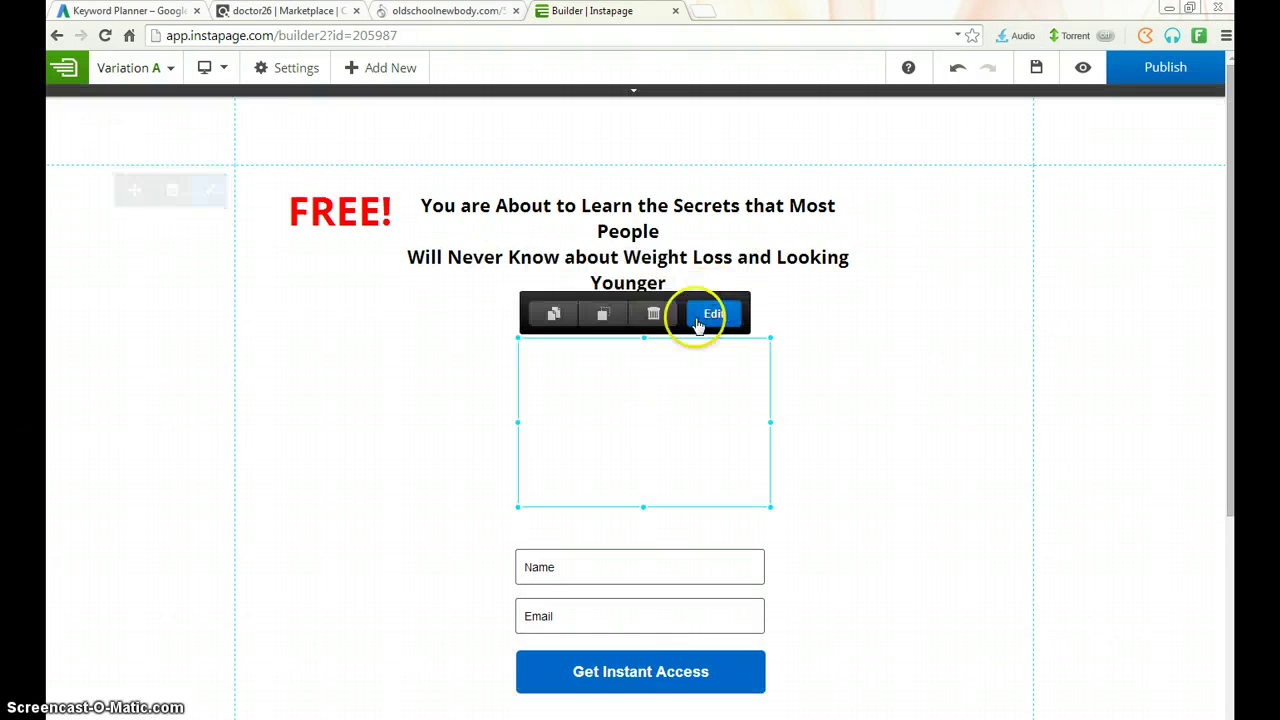
Step: Open the video element for editing and clear its default YouTube URL
{"action": "left_click", "coordinate": [716, 316]}
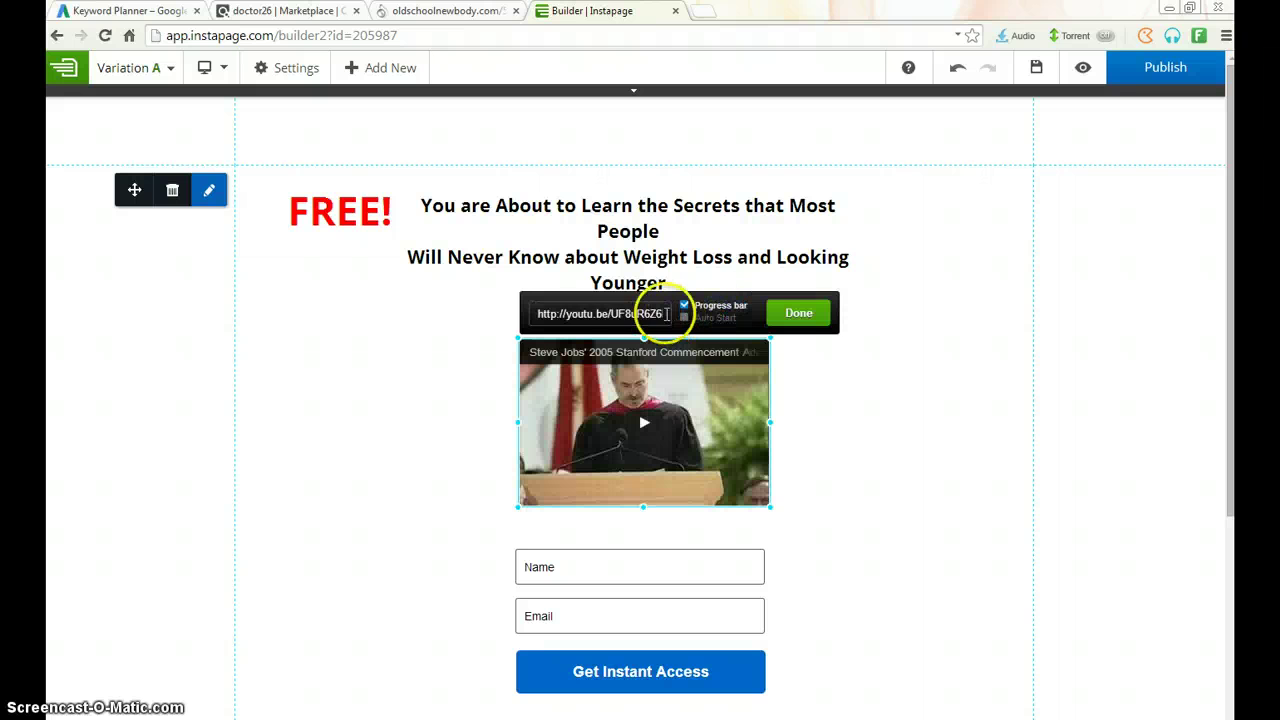
{"action": "left_click_drag", "start_coordinate": [662, 314], "coordinate": [534, 313]}
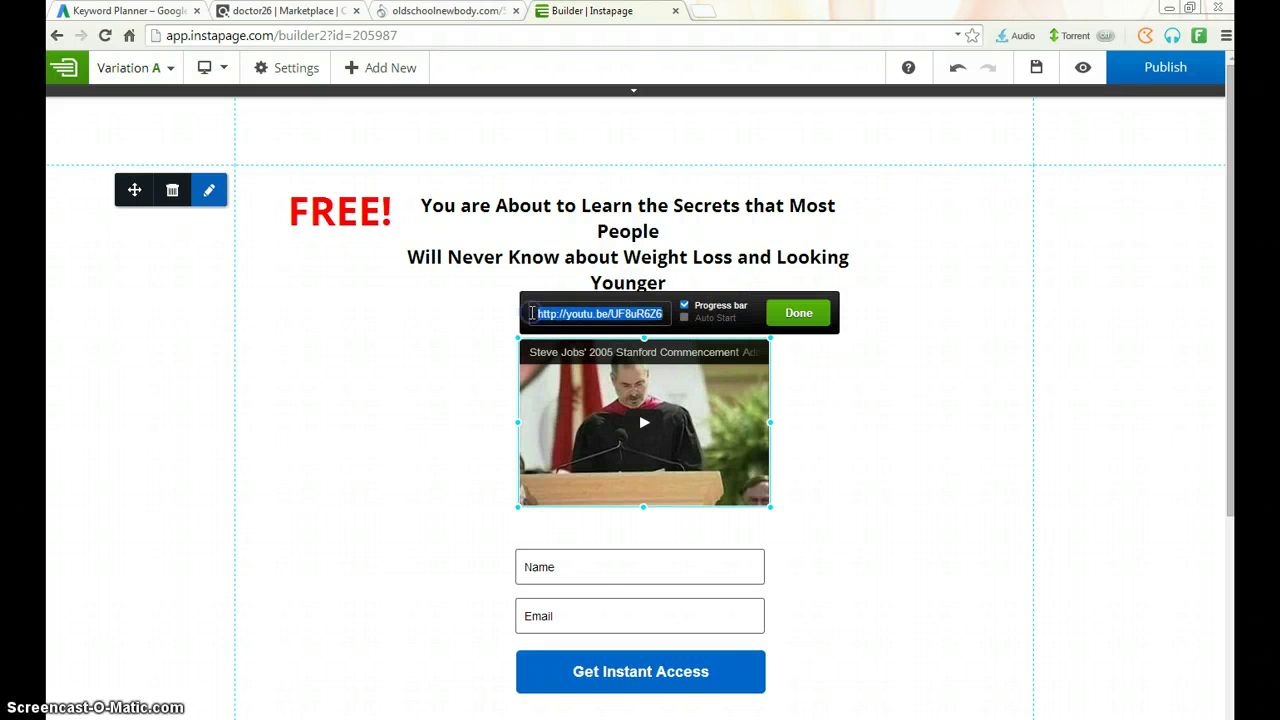
{"action": "key", "text": "BackSpace"}
{"action": "key", "text": "BackSpace"}
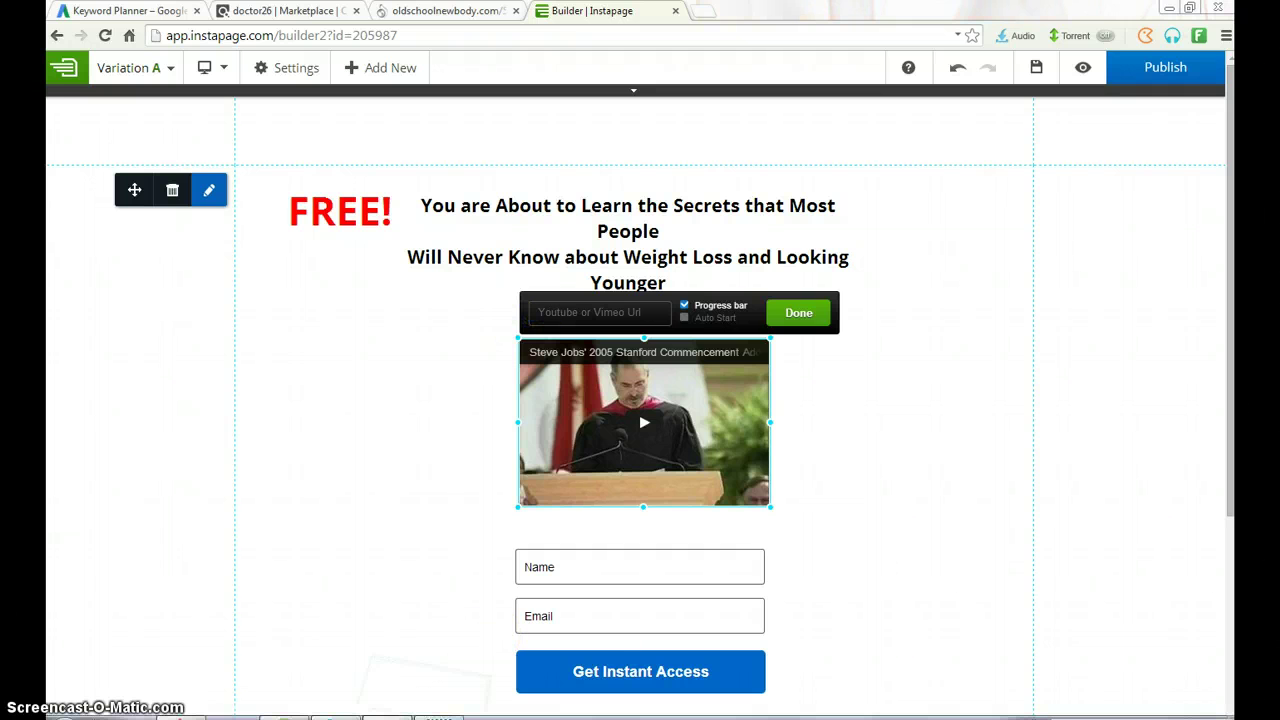
{"action": "left_click", "coordinate": [391, 712]}
{"action": "left_click_drag", "start_coordinate": [881, 242], "coordinate": [867, 372]}
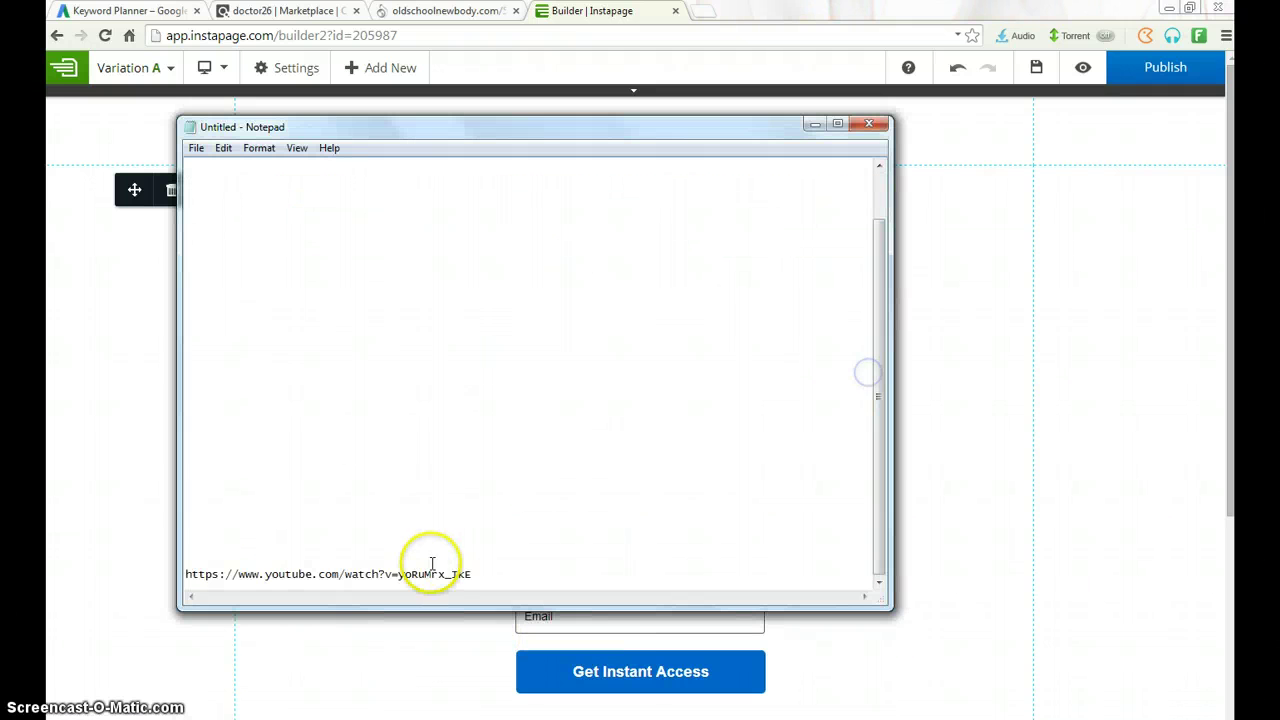
{"action": "left_click_drag", "start_coordinate": [474, 574], "coordinate": [205, 570]}
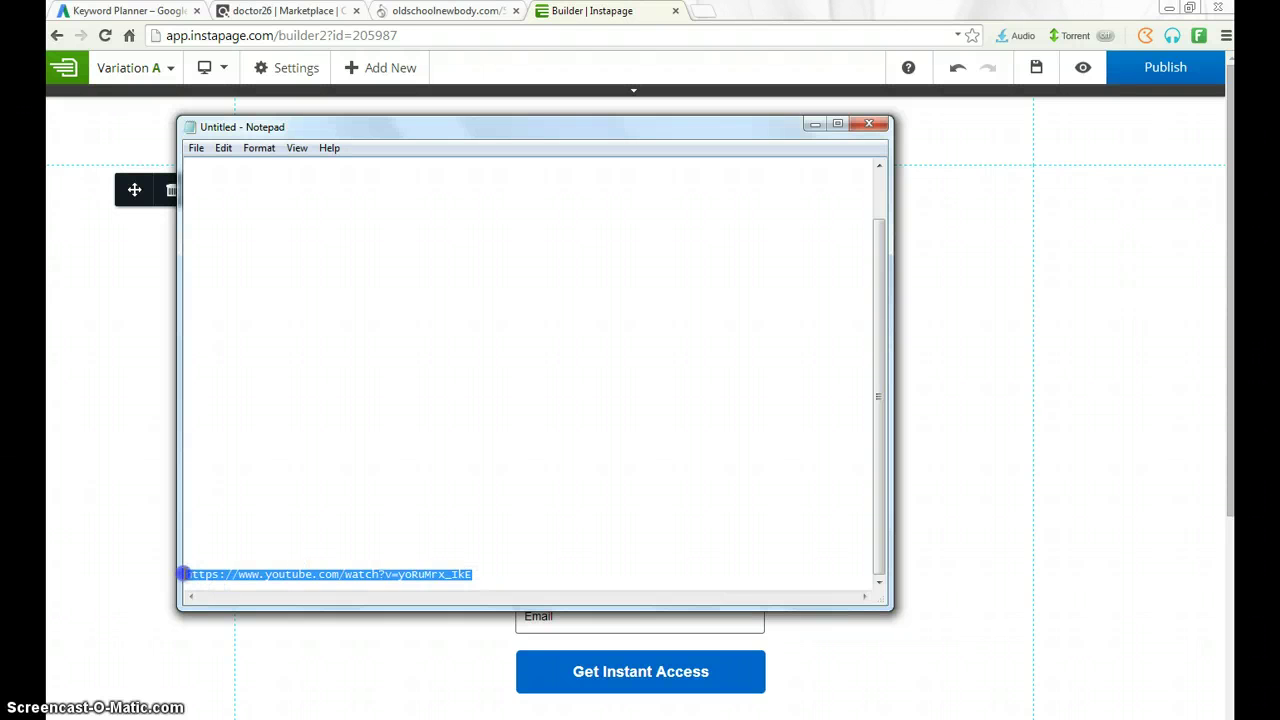
{"action": "right_click", "coordinate": [190, 573]}
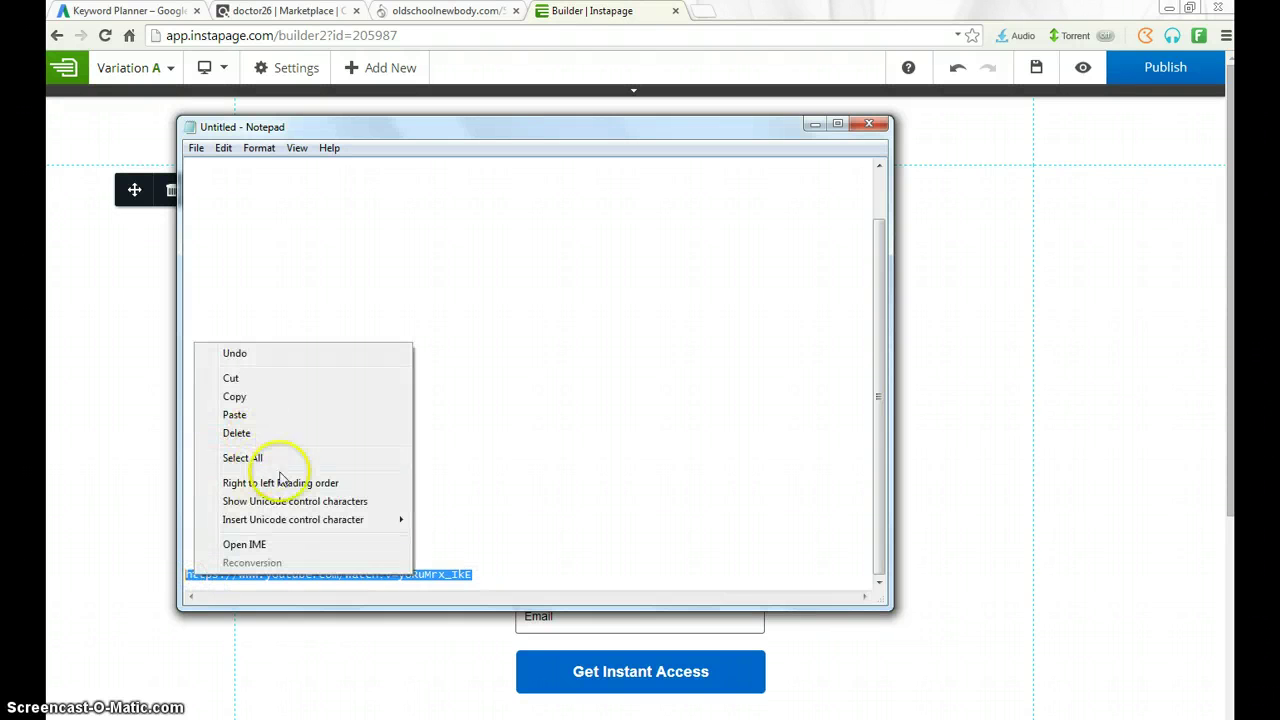
{"action": "left_click", "coordinate": [277, 397]}
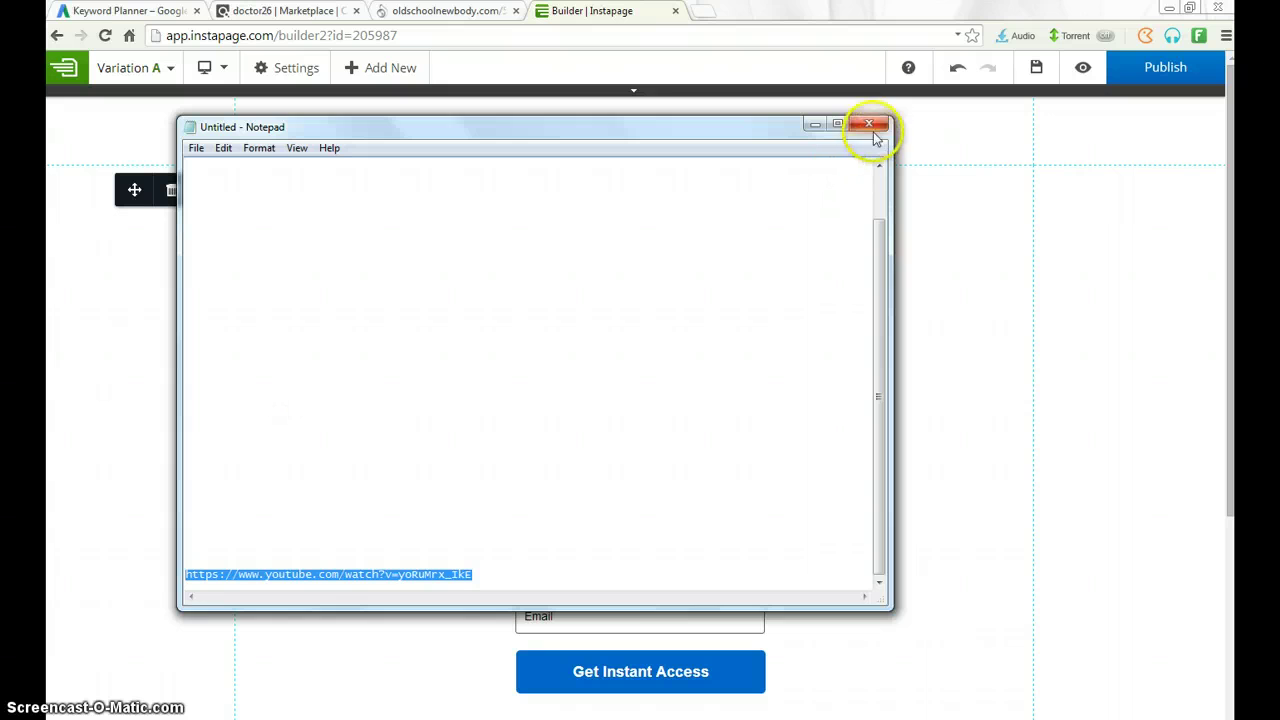
{"action": "left_click", "coordinate": [875, 128]}
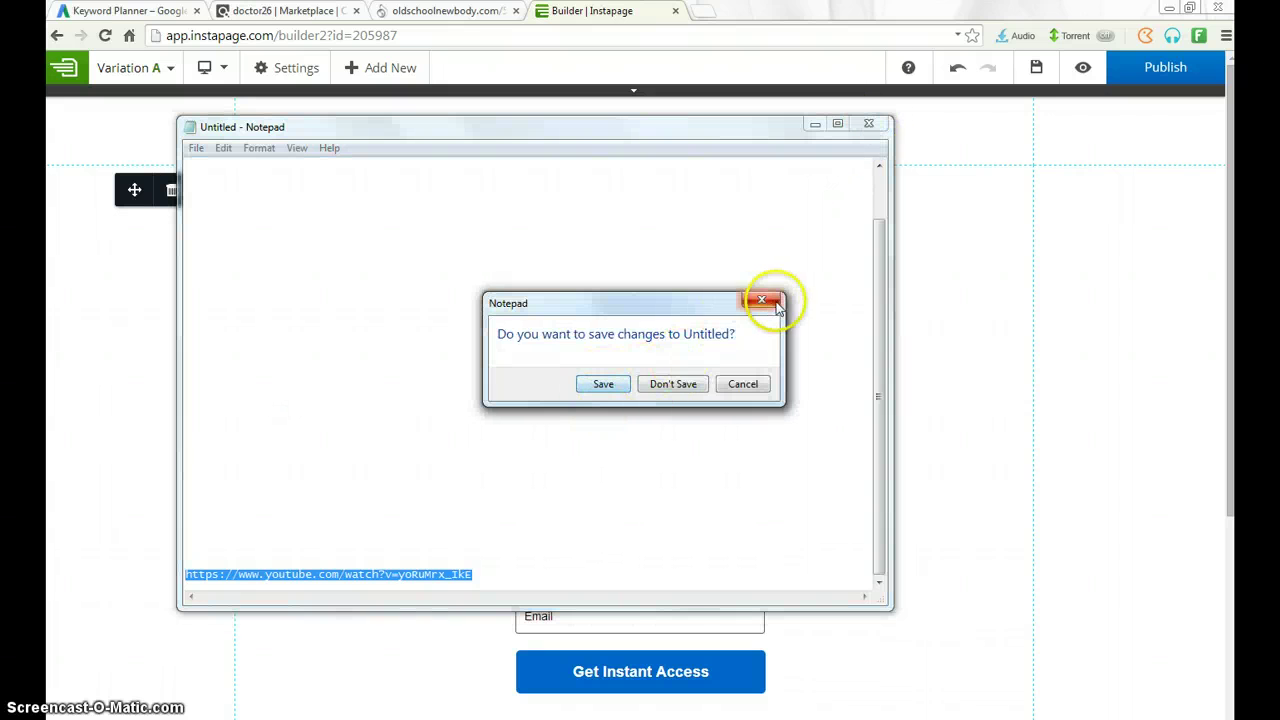
{"action": "left_click", "coordinate": [745, 386]}
{"action": "left_click", "coordinate": [815, 124]}
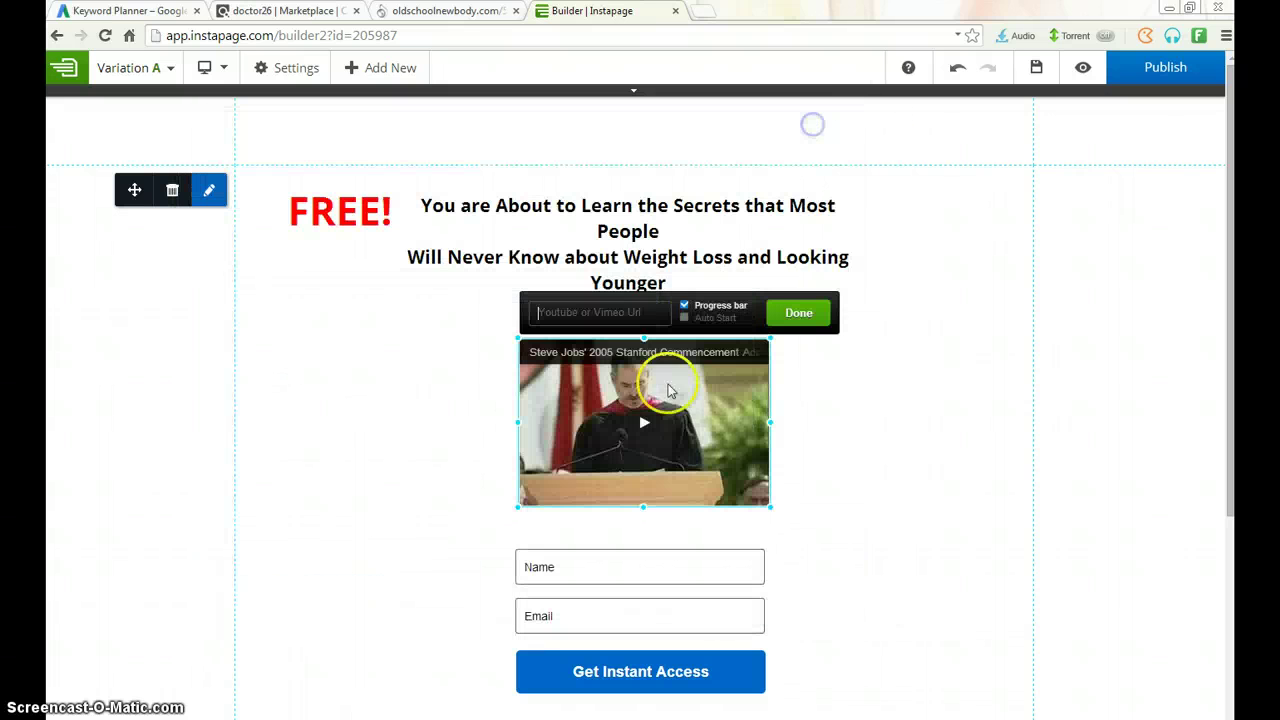
Step: Set the video element's URL to the copied YouTube link, enable Auto Start and finish editing the video
{"action": "left_click", "coordinate": [612, 313]}
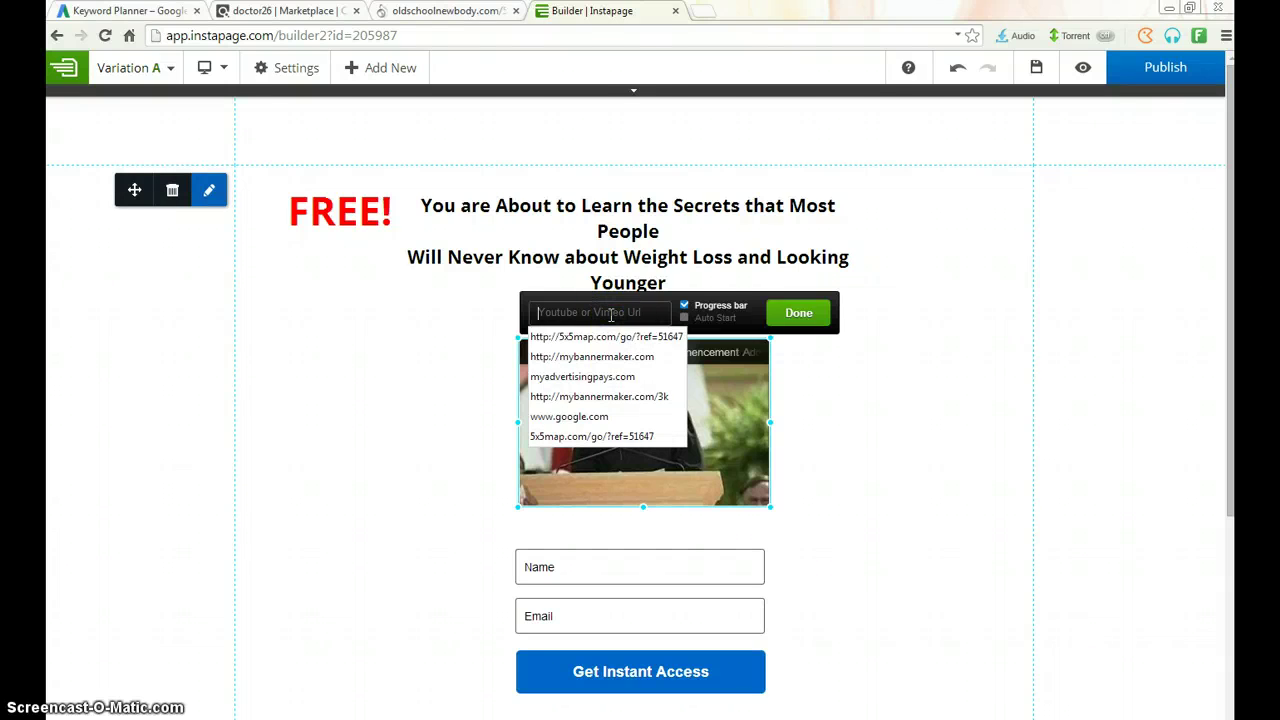
{"action": "right_click", "coordinate": [611, 314]}
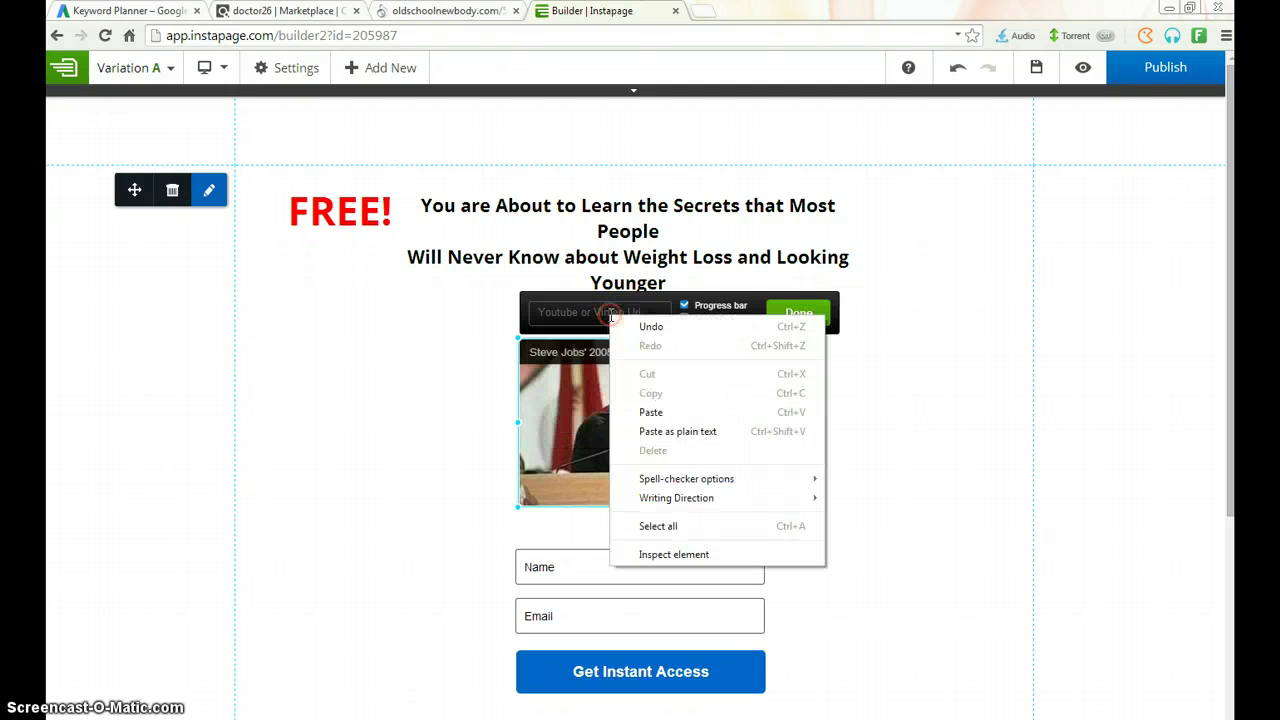
{"action": "left_click", "coordinate": [651, 412]}
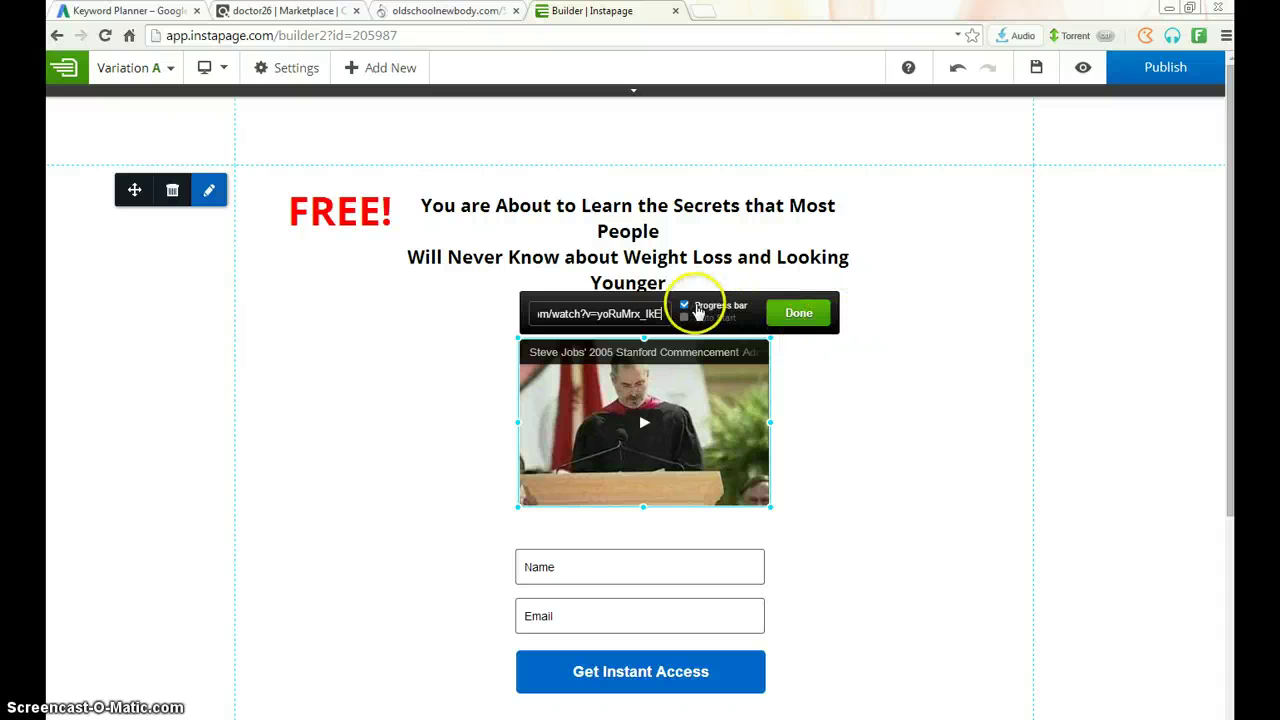
{"action": "left_click", "coordinate": [684, 317]}
{"action": "left_click", "coordinate": [805, 314]}
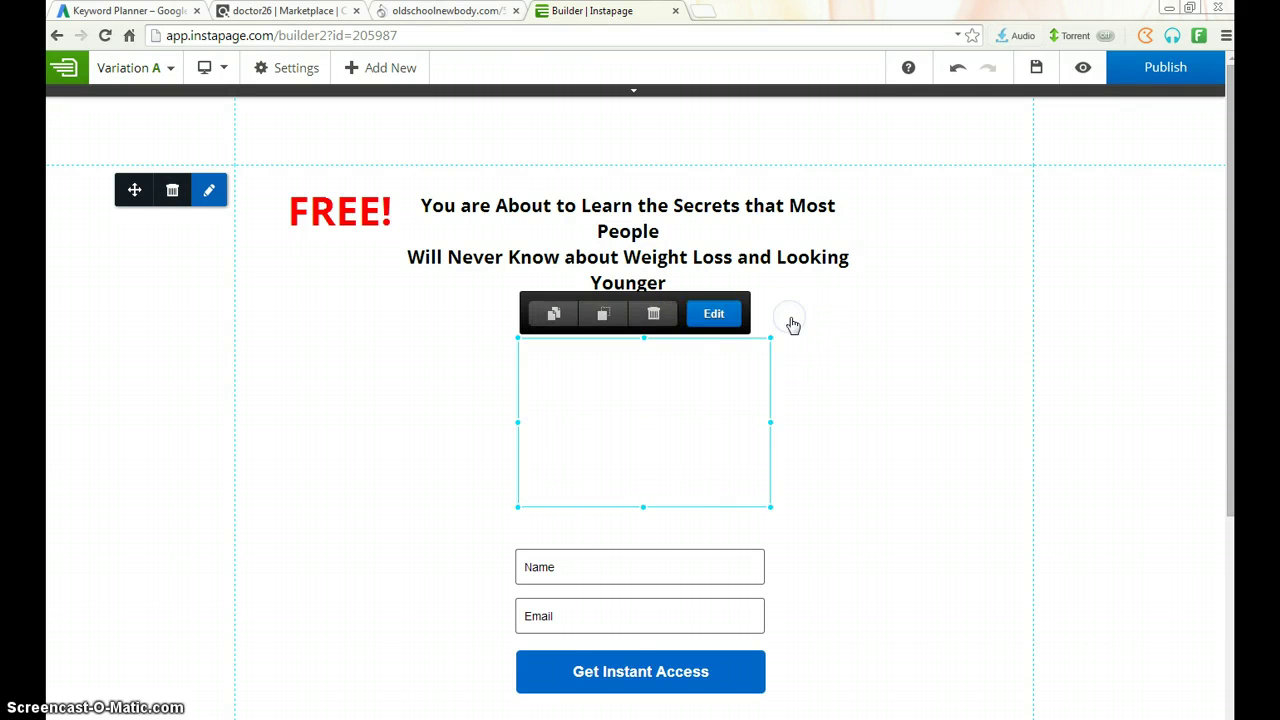
Step: Preview the landing page to check the video playback, and return to the builder
{"action": "left_click", "coordinate": [1079, 80]}
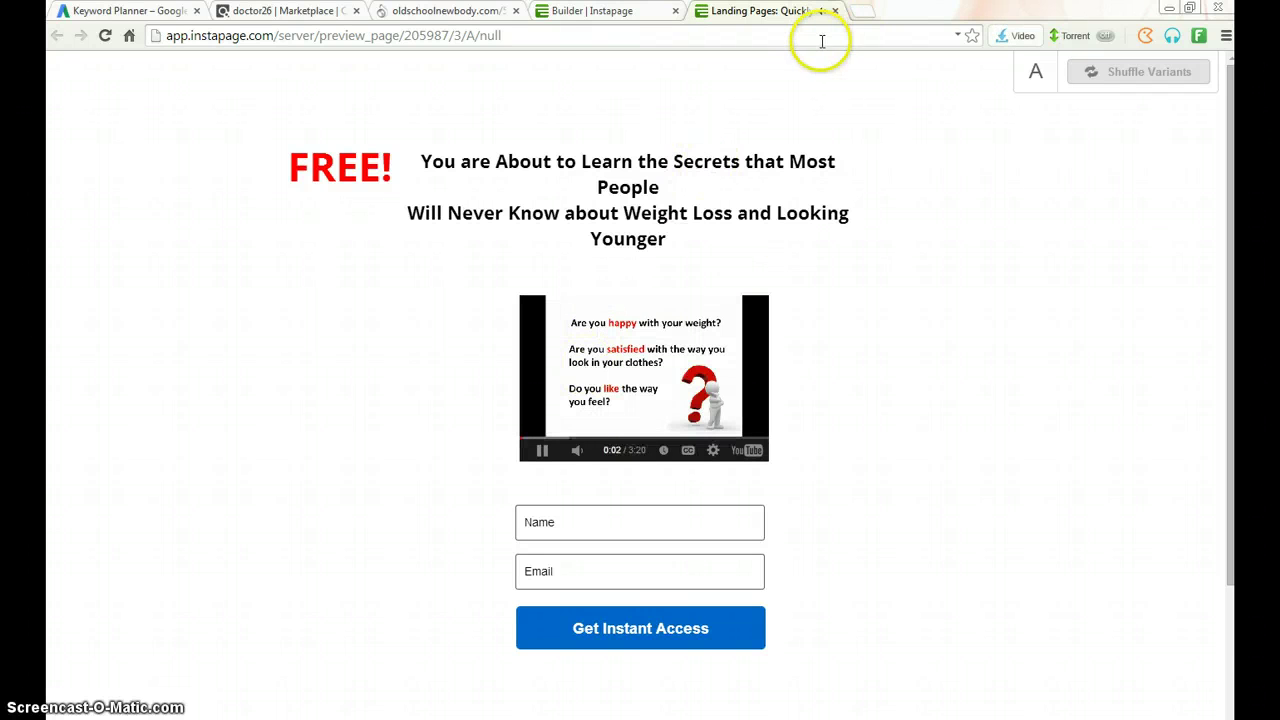
{"action": "left_click", "coordinate": [836, 11]}
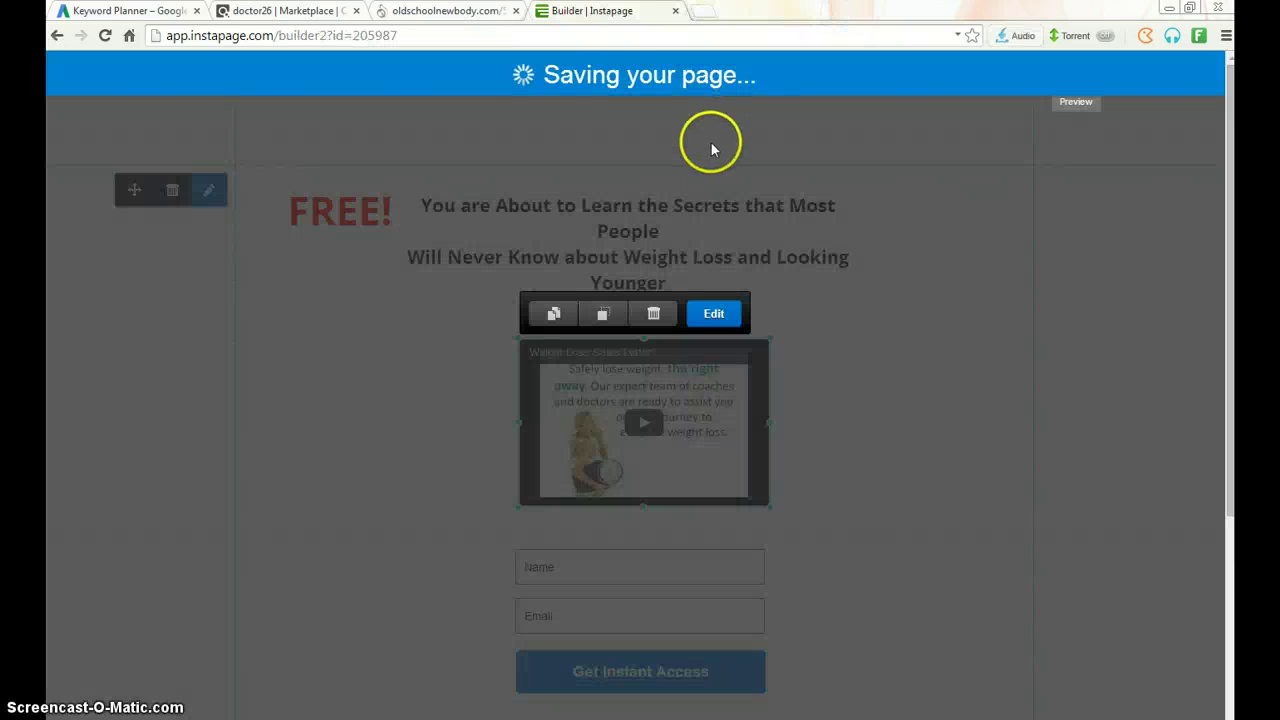
{"action": "left_click", "coordinate": [950, 338]}
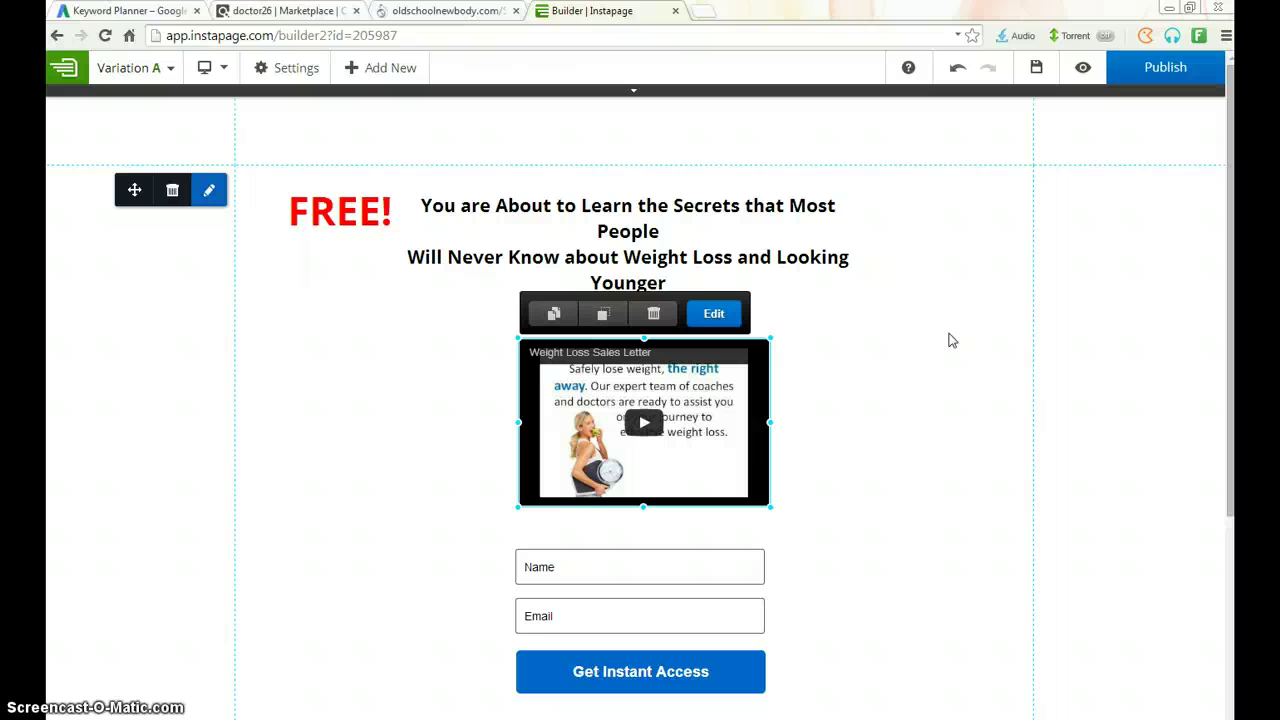
{"action": "left_click", "coordinate": [655, 300]}
{"action": "left_click", "coordinate": [476, 303]}
{"action": "left_click", "coordinate": [405, 220]}
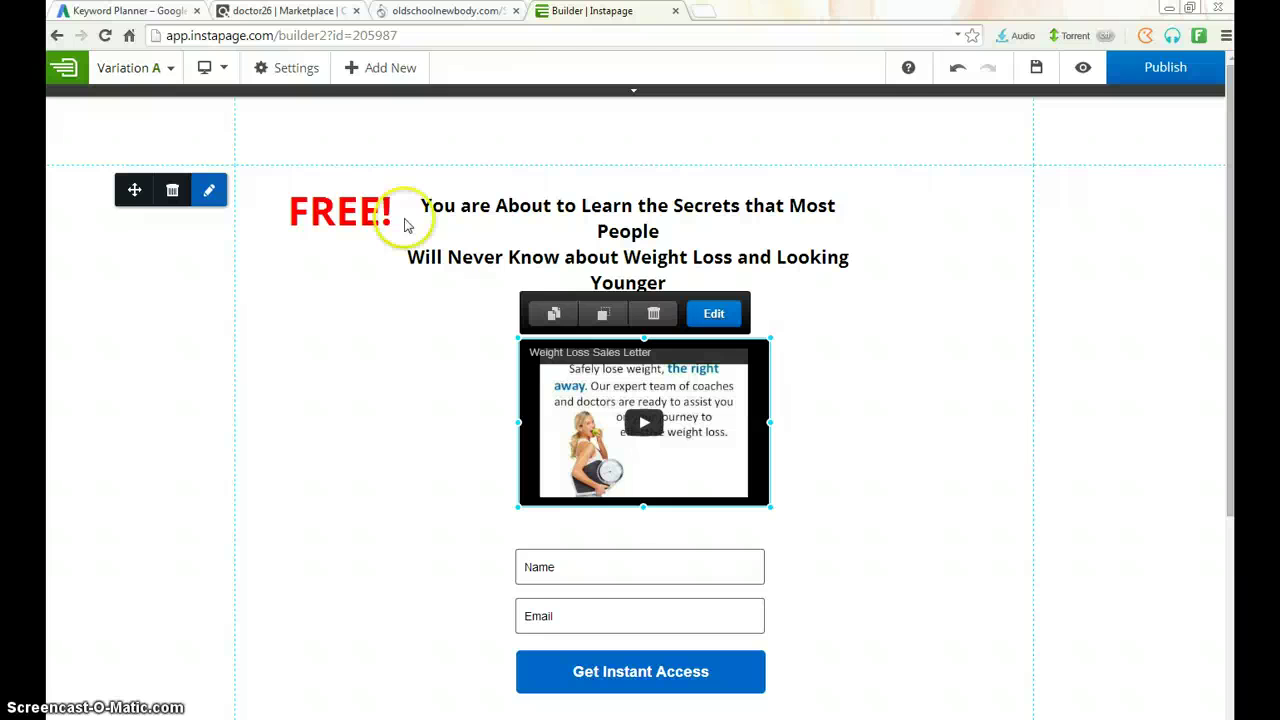
Step: View the Old School New Body offer page and return to the Instapage builder
{"action": "key", "text": "ctrl+shift+Tab"}
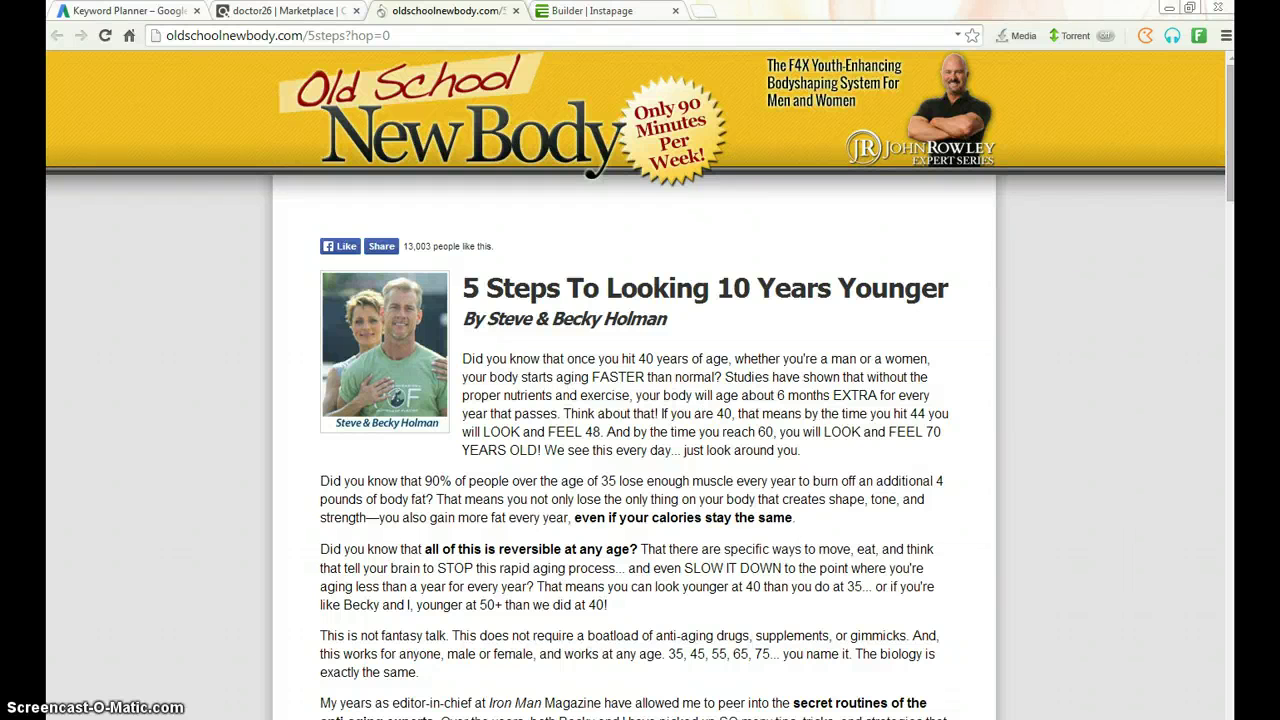
{"action": "key", "text": "ctrl+Tab"}
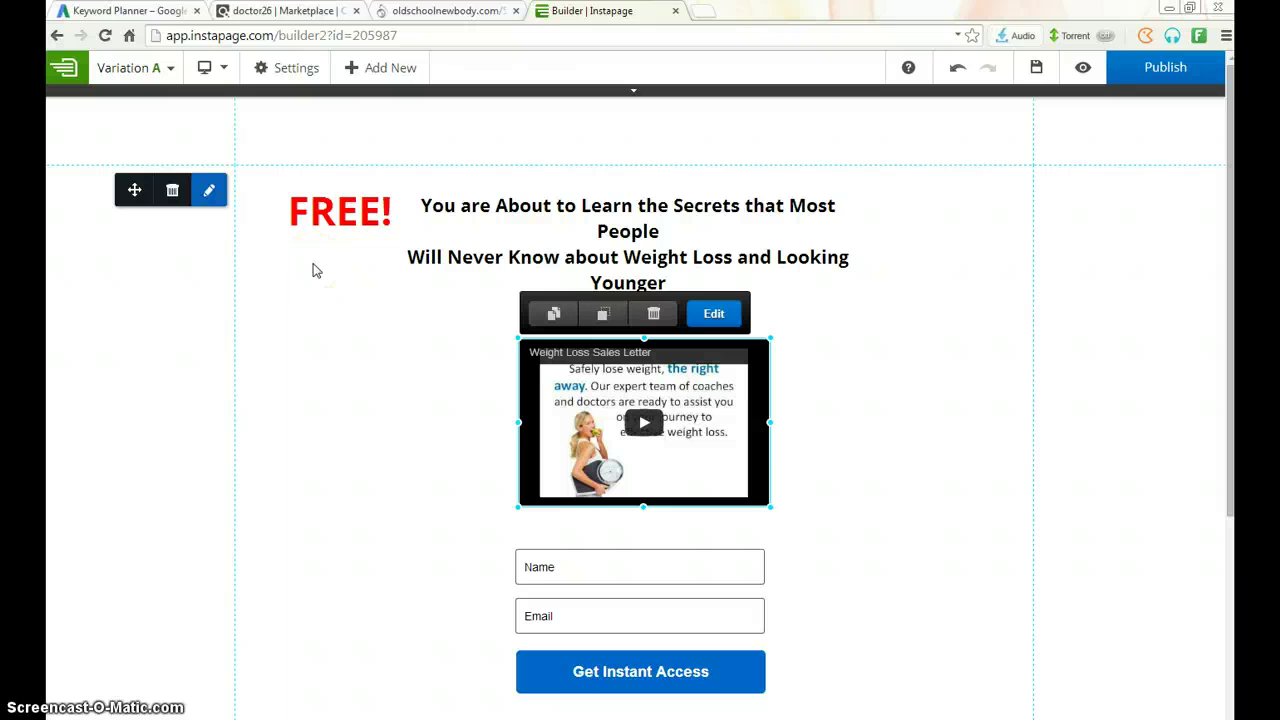